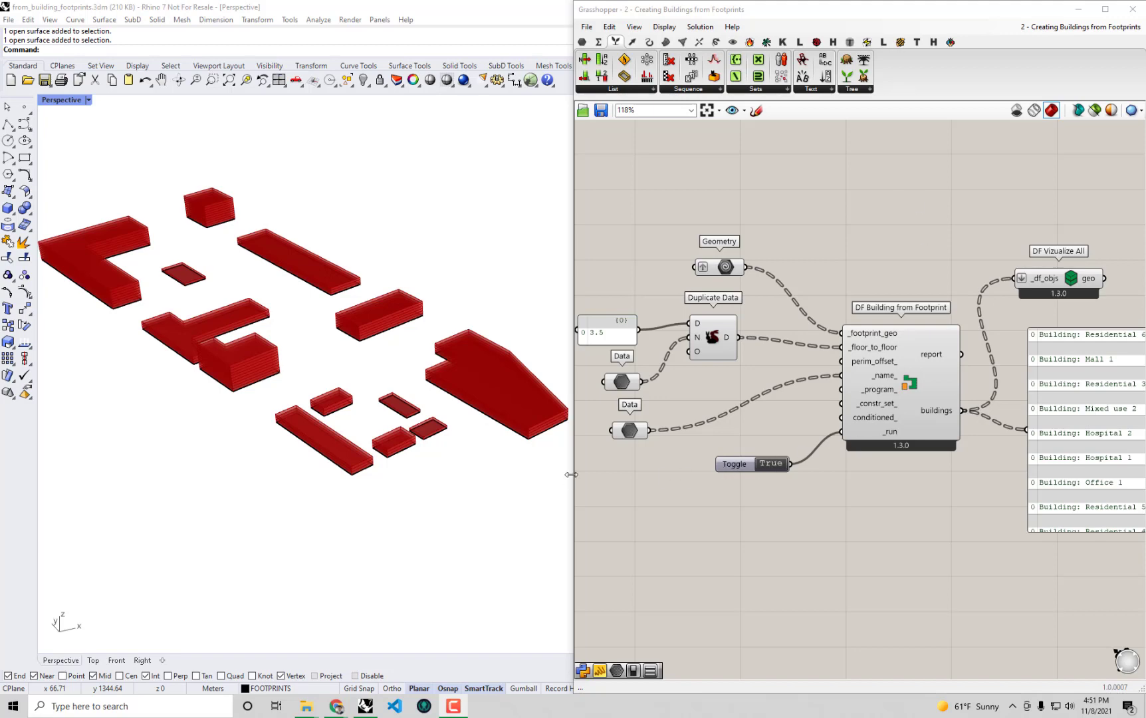
pyautogui.moveTo(532, 495); pyautogui.dragTo(490, 492)
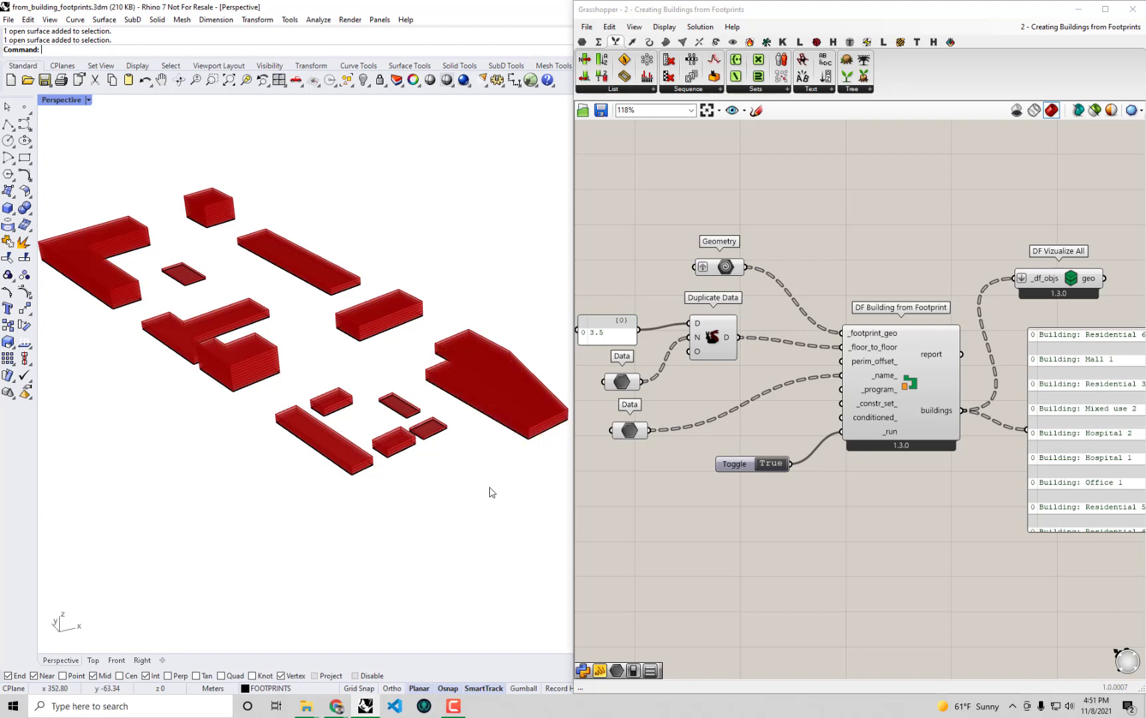
pyautogui.click(532, 437)
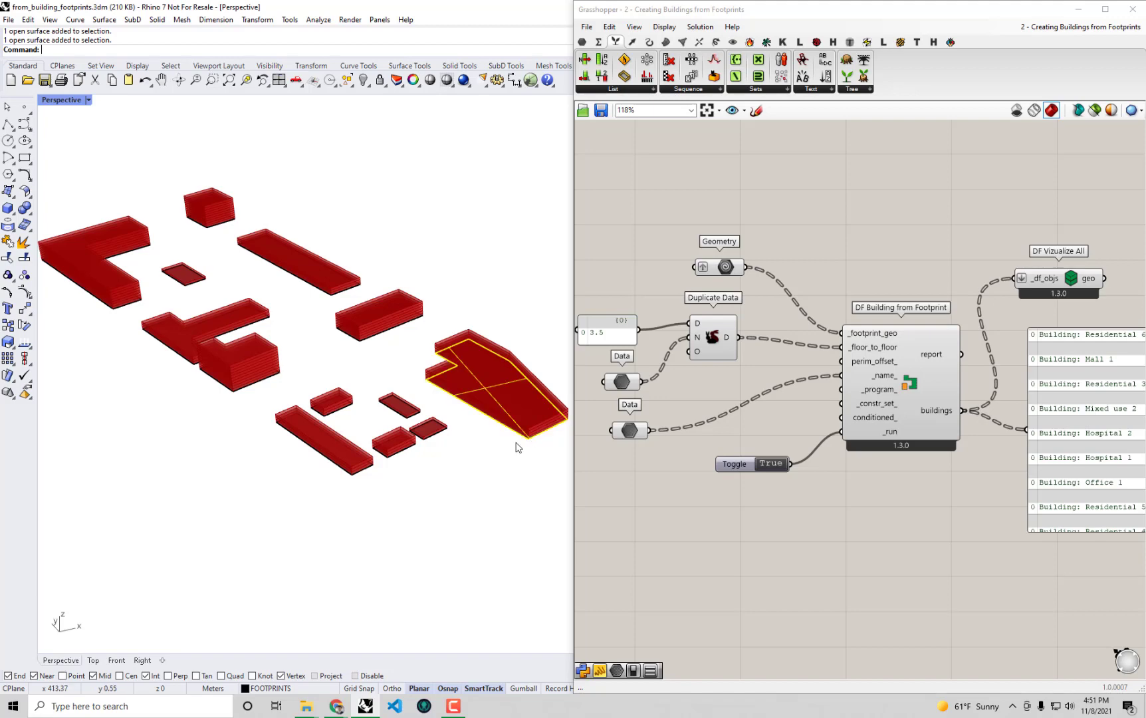
pyautogui.moveTo(636, 431); pyautogui.dragTo(630, 432)
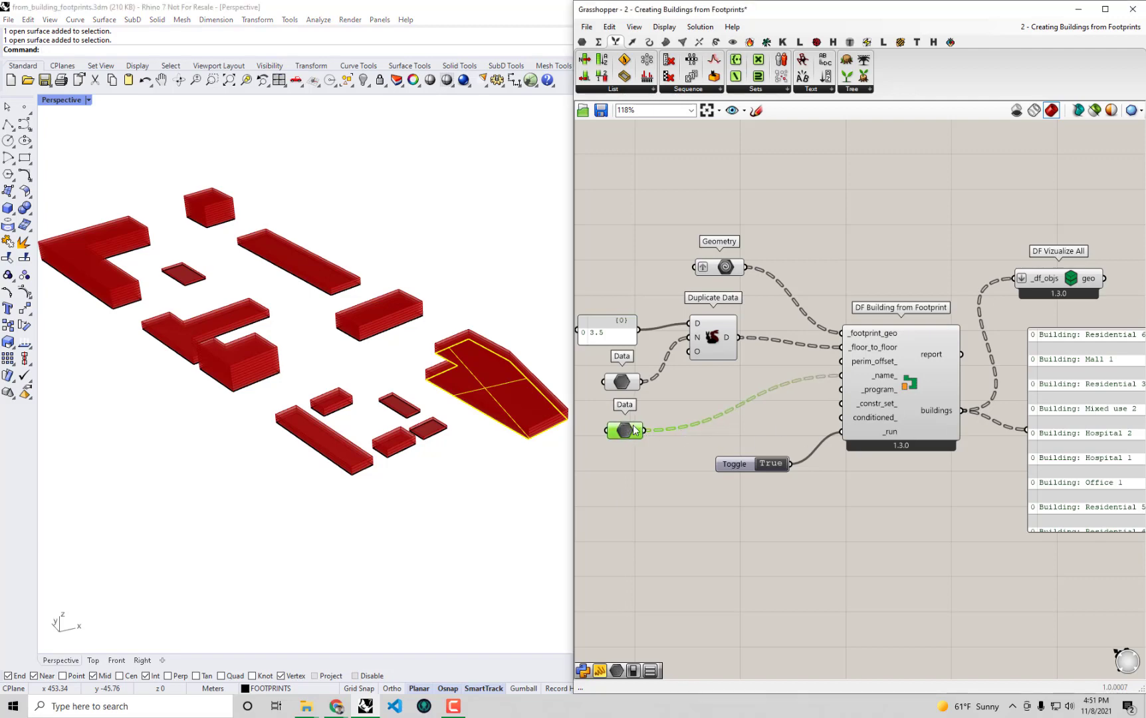
# Move the buildings panel below the DF Building from Footprint output and read through its list of building names
pyautogui.moveTo(1039, 458); pyautogui.dragTo(965, 582)
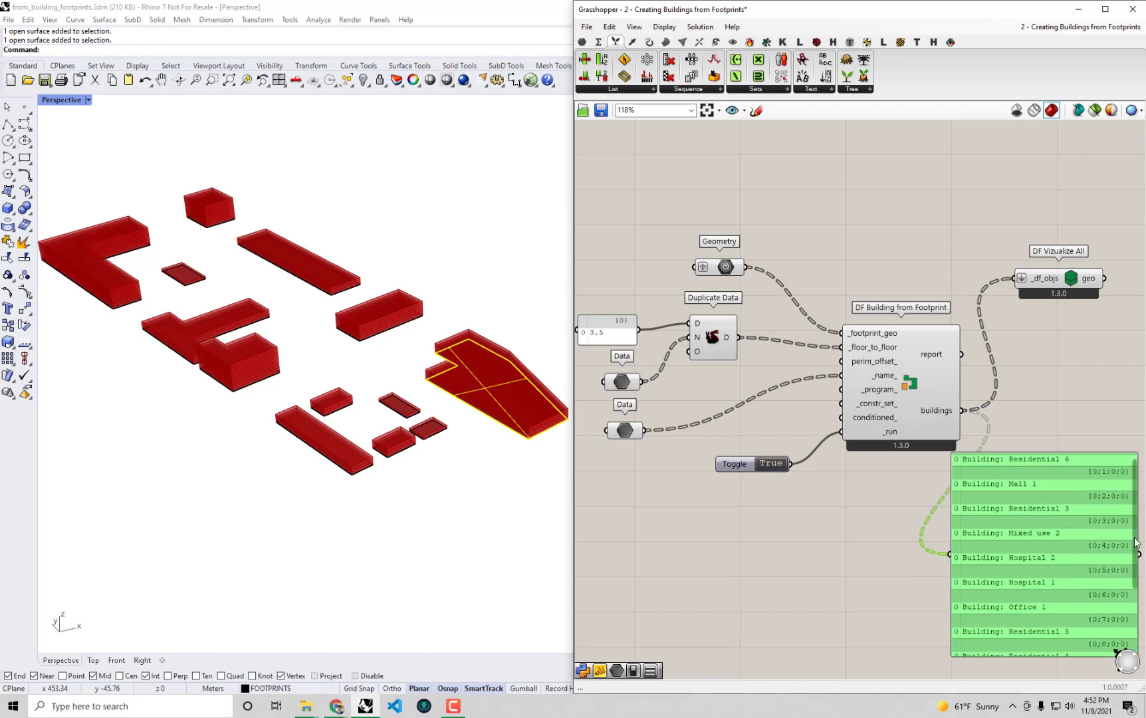
pyautogui.scroll(-2, 1133, 545)
pyautogui.scroll(-2, 1129, 557)
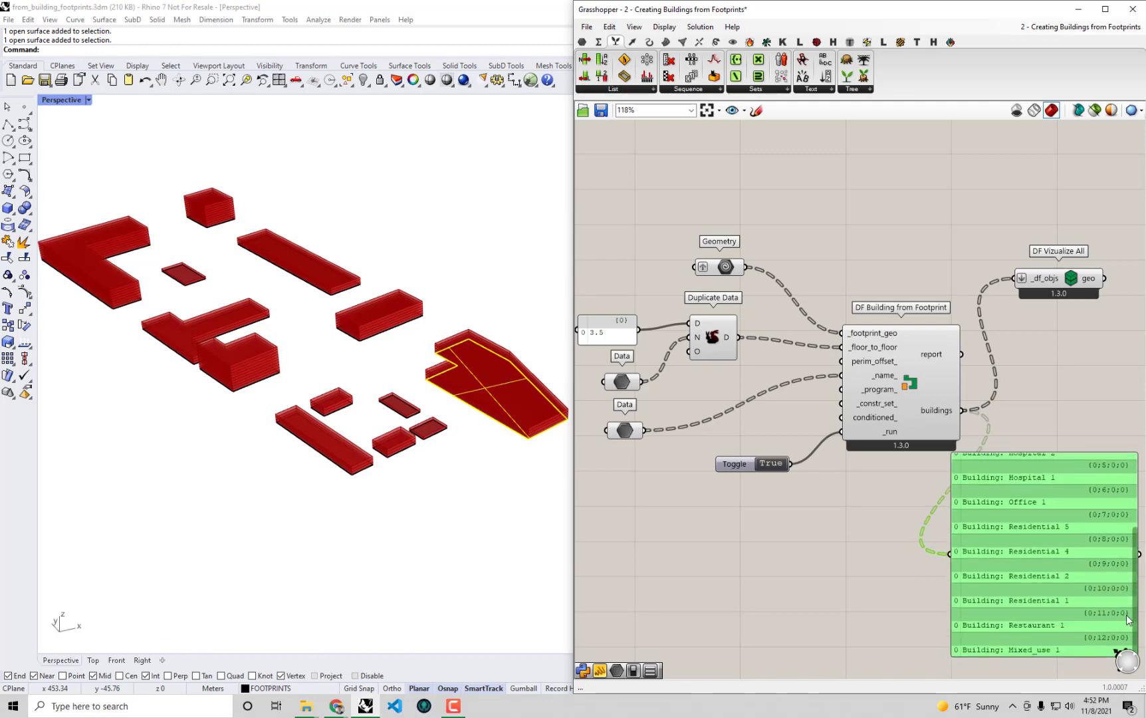
pyautogui.scroll(-2, 1132, 563)
pyautogui.scroll(3, 1132, 563)
pyautogui.click(1086, 405)
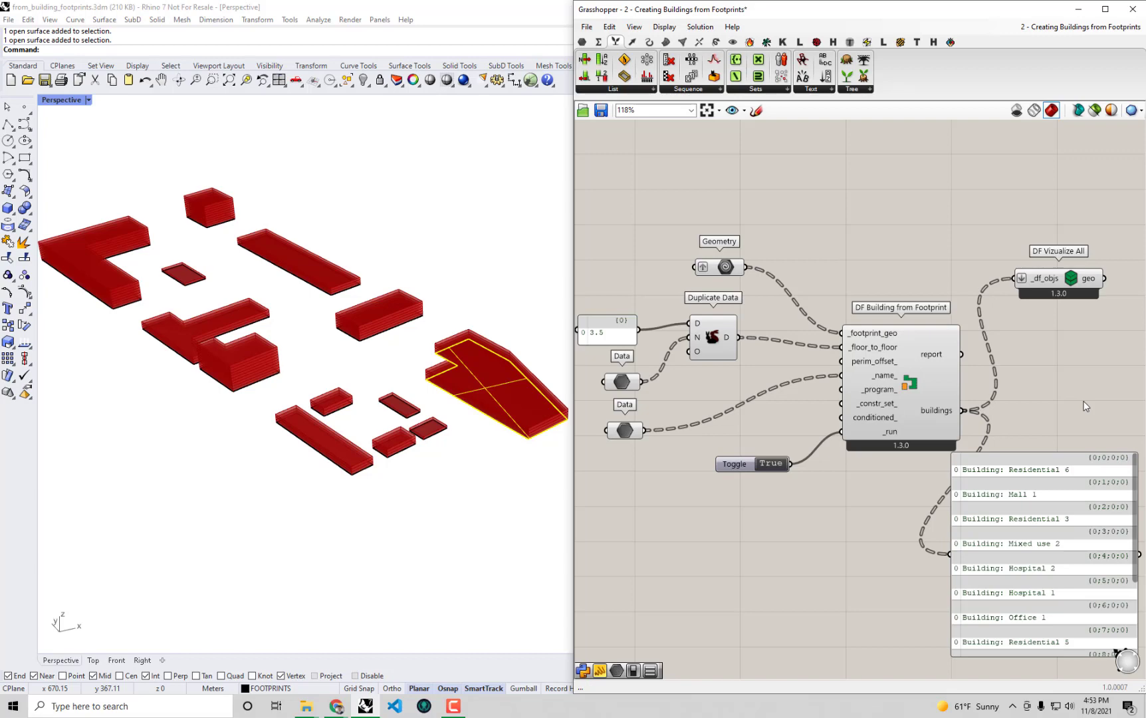
pyautogui.moveTo(1081, 434); pyautogui.dragTo(598, 242)
pyautogui.click(690, 209)
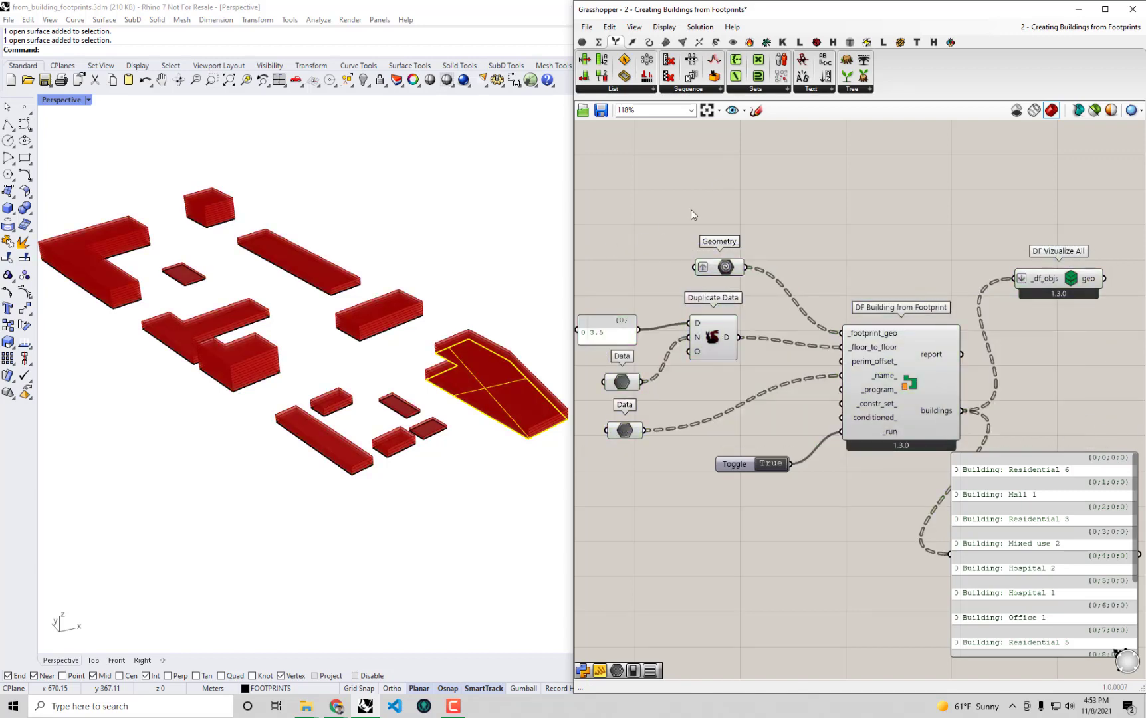
pyautogui.click(548, 302)
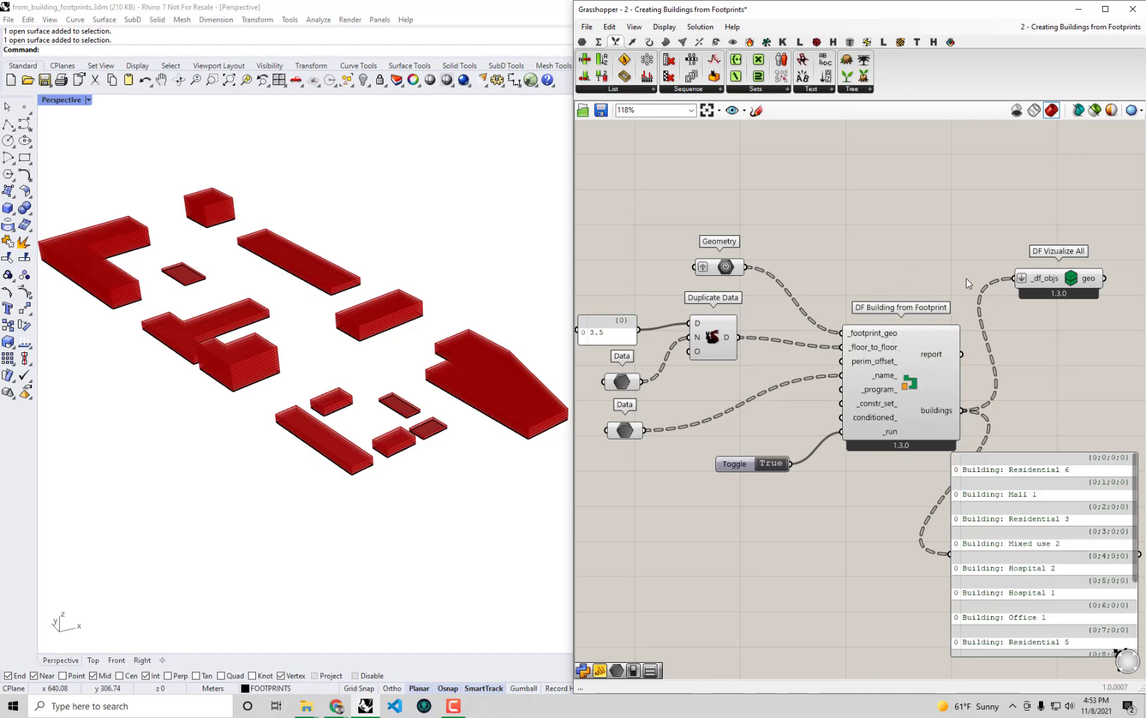
# Highlight the building geometry from DF Vizualize All in the Rhino viewport and inspect it from a steeper angle
pyautogui.moveTo(1045, 279)
pyautogui.mouseDown()
pyautogui.moveTo(1042, 267)
pyautogui.moveTo(1041, 282)
pyautogui.mouseUp()
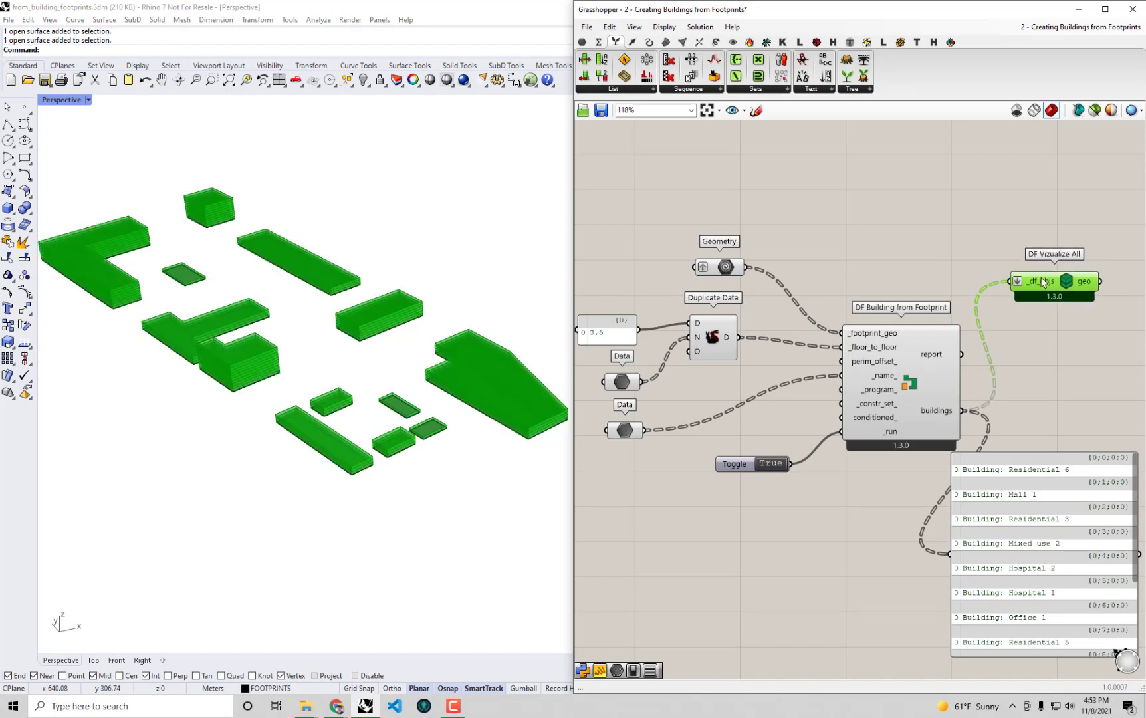
pyautogui.moveTo(408, 345); pyautogui.dragTo(381, 359, button='right')
pyautogui.click(902, 226)
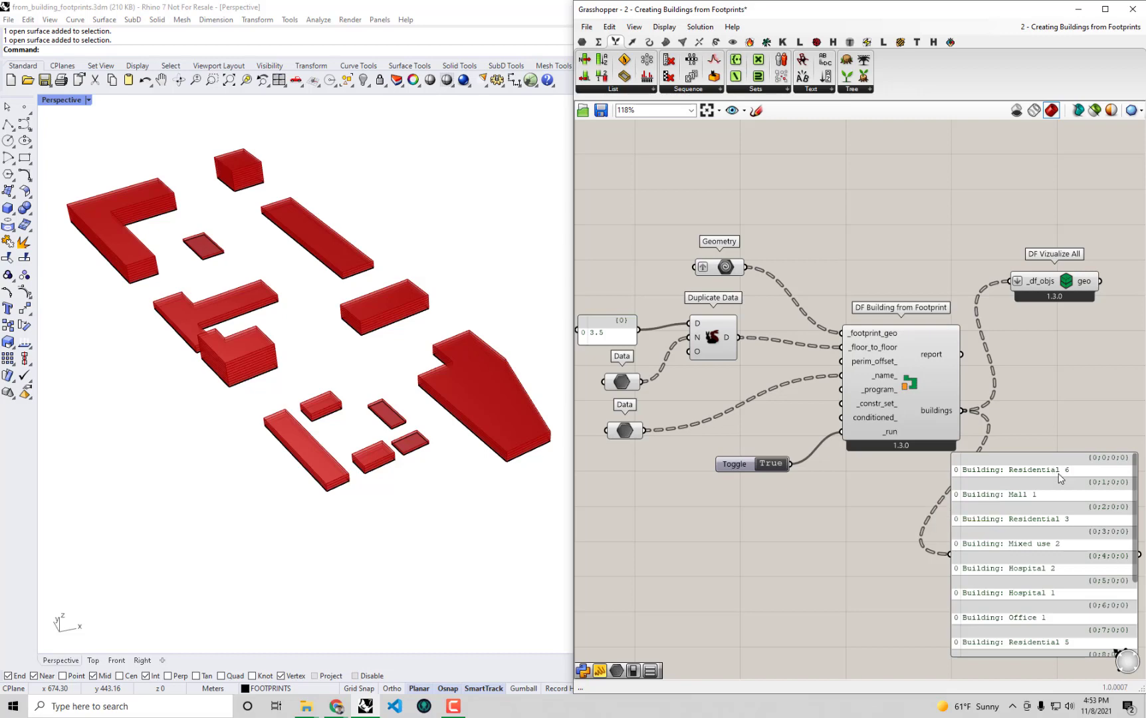
# Shift the buildings panel slightly farther from the DF Building from Footprint component
pyautogui.scroll(-3, 1041, 423)
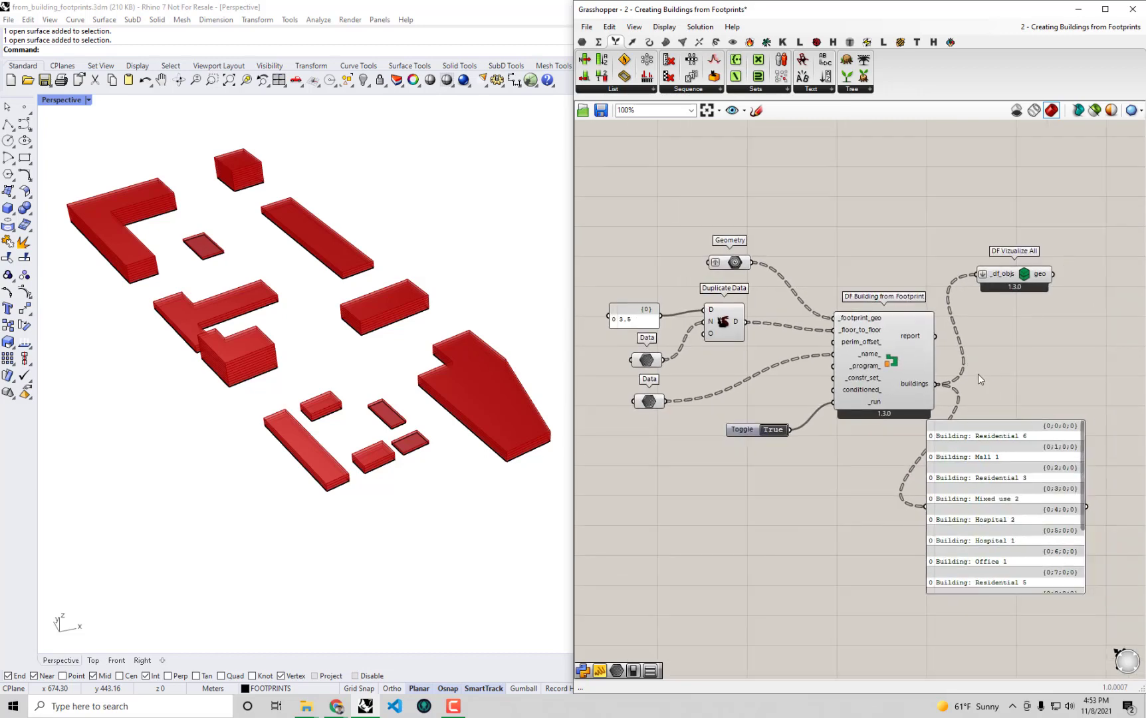
pyautogui.click(1014, 445)
pyautogui.moveTo(1014, 445); pyautogui.dragTo(1018, 446)
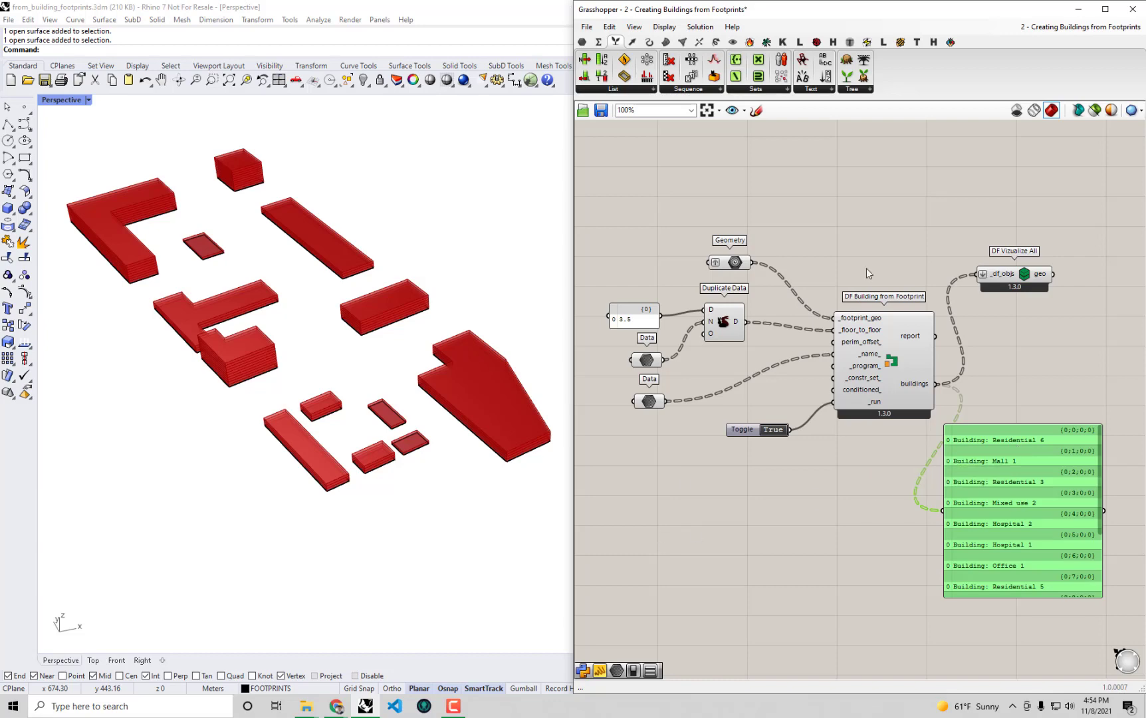
# Add a Dragonfly DF Color Room2D Attributes component to the canvas above the DF Building from Footprint component
pyautogui.click(767, 41)
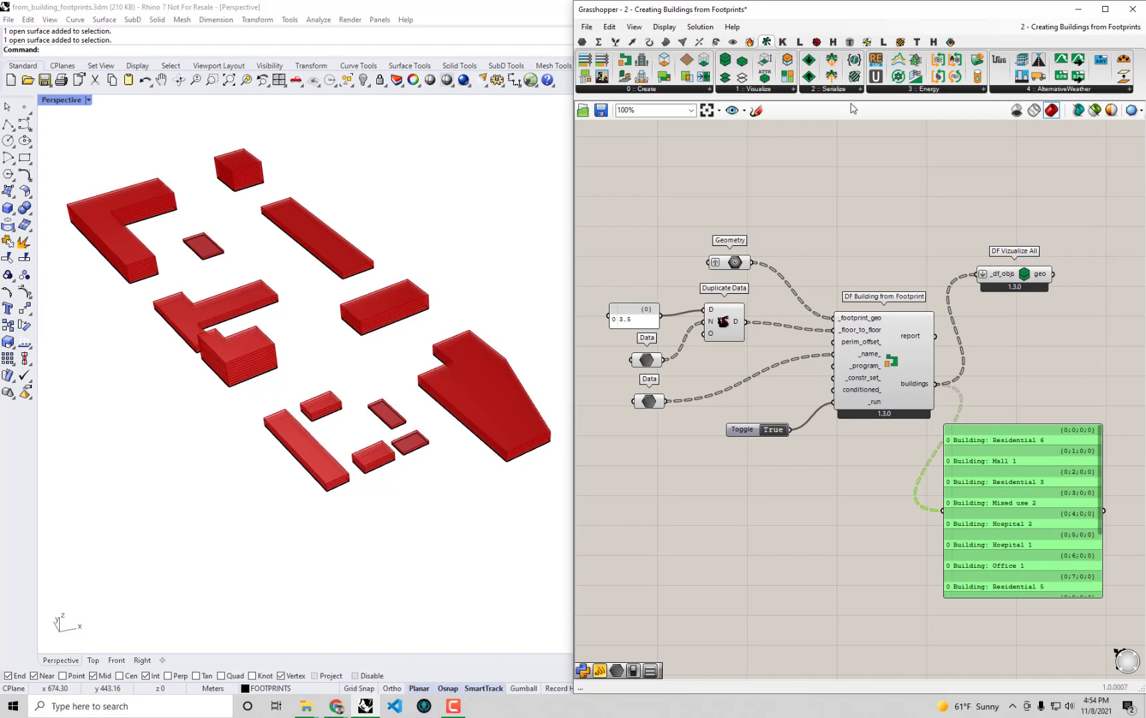
pyautogui.click(777, 92)
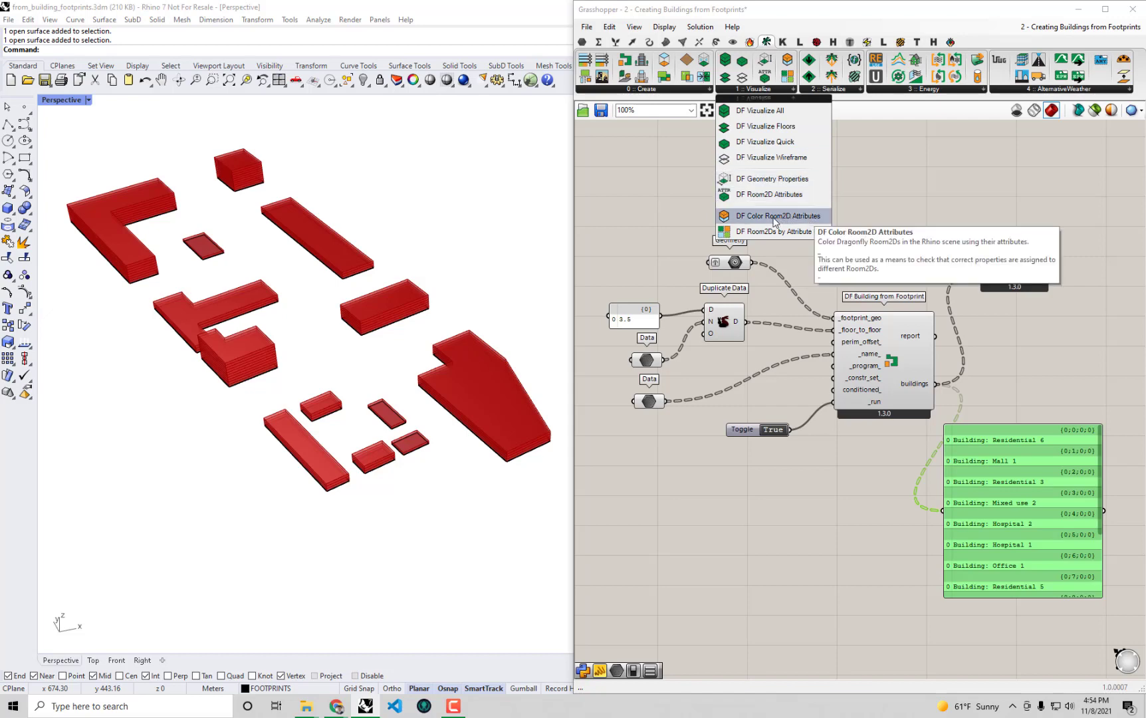
pyautogui.click(773, 219)
pyautogui.click(922, 184)
pyautogui.moveTo(969, 175); pyautogui.dragTo(950, 198, button='right')
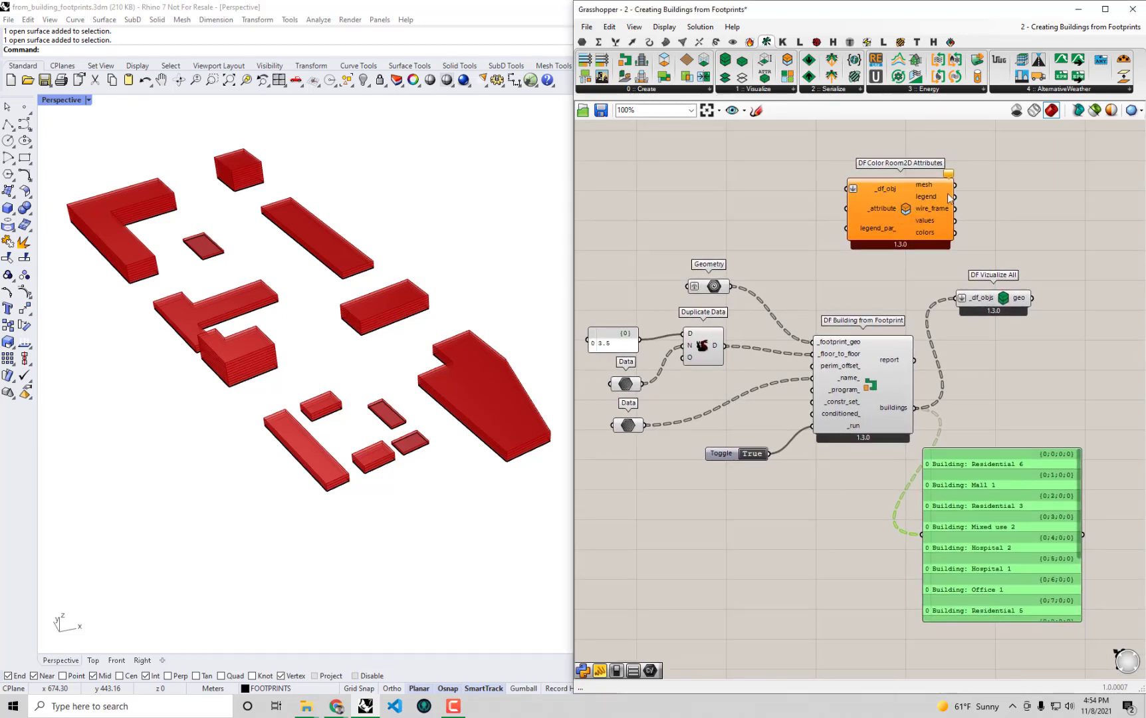
# Position DF Color Room2D Attributes above DF Vizualize All and check the descriptions of the _df_objs and _attribute inputs
pyautogui.scroll(1, 950, 197)
pyautogui.click(918, 204)
pyautogui.click(1010, 324)
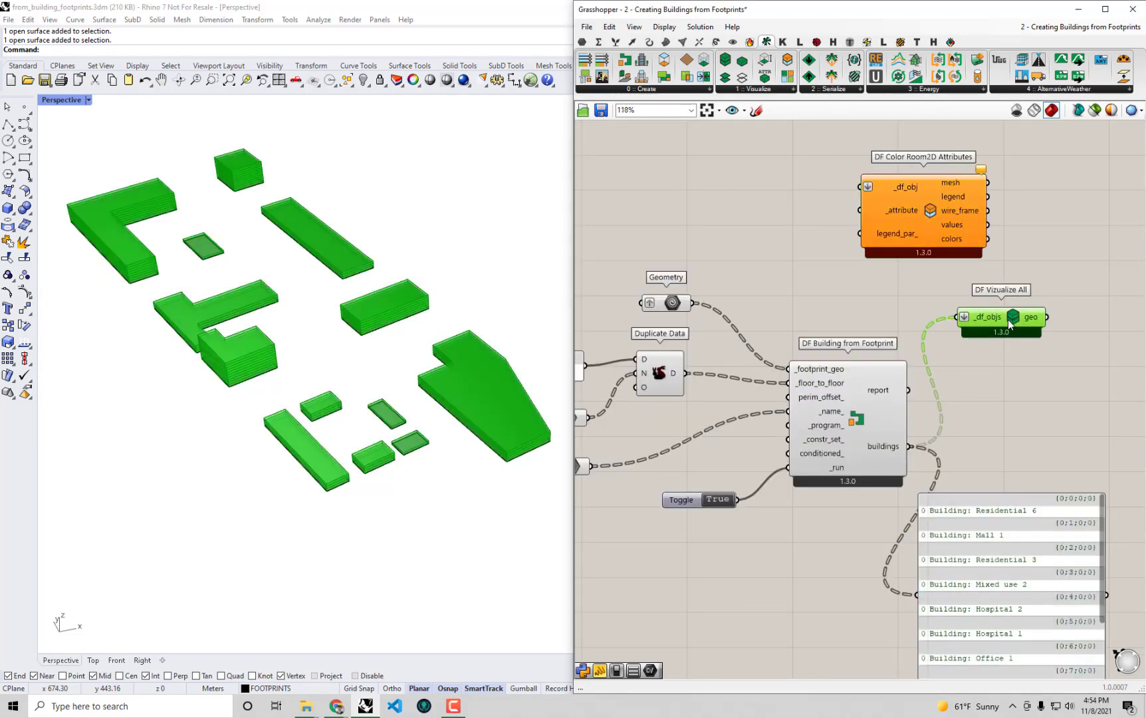
pyautogui.moveTo(1010, 324); pyautogui.dragTo(1014, 322)
pyautogui.moveTo(941, 240); pyautogui.dragTo(993, 244)
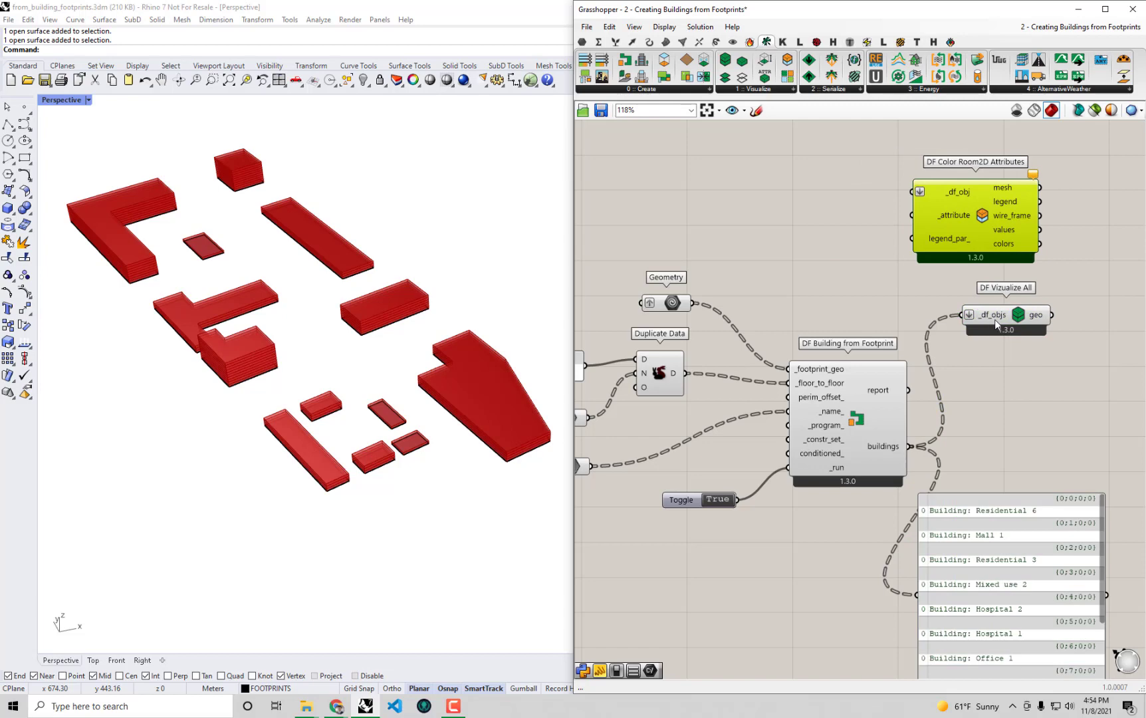
pyautogui.moveTo(1008, 323)
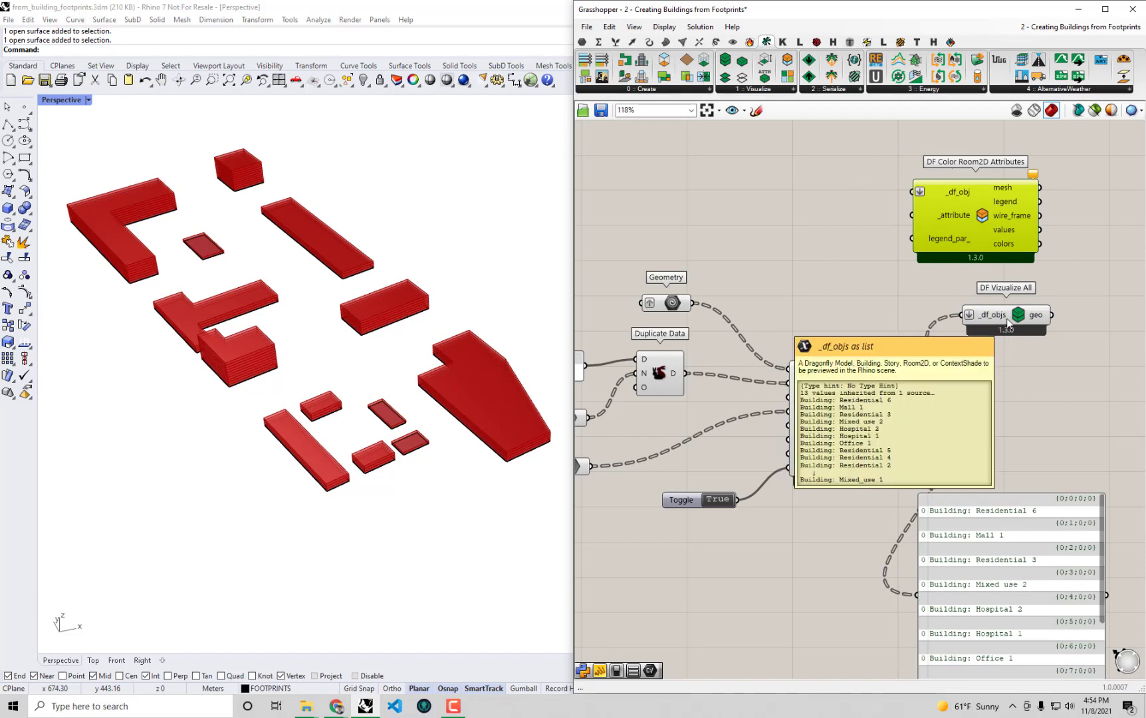
pyautogui.moveTo(953, 222)
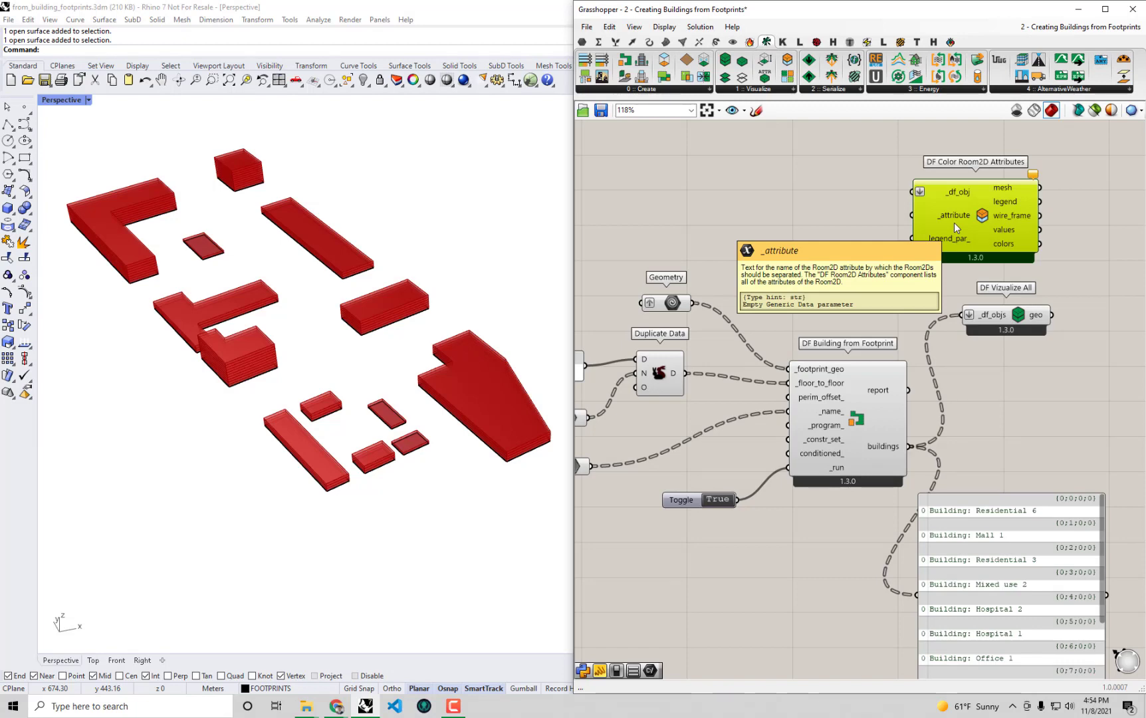
# Delete DF Vizualize All and connect the buildings output to the _df_obj input of DF Color Room2D Attributes in its place
pyautogui.click(1024, 322)
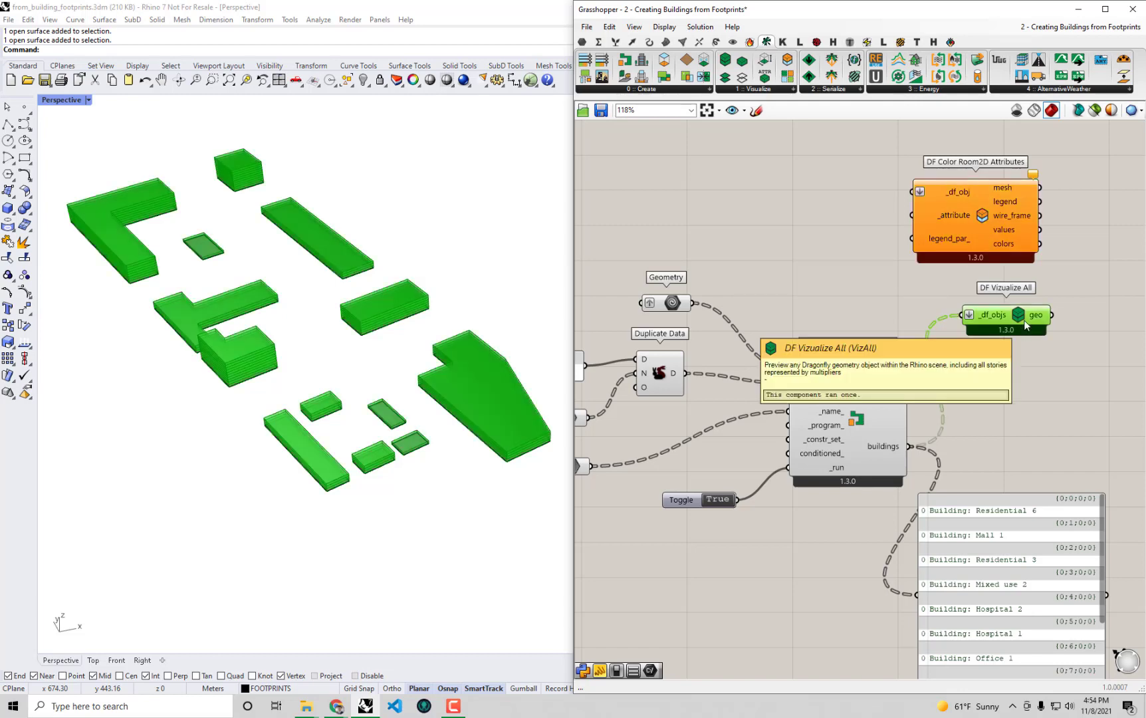
pyautogui.press('Delete')
pyautogui.moveTo(981, 195); pyautogui.dragTo(1031, 267)
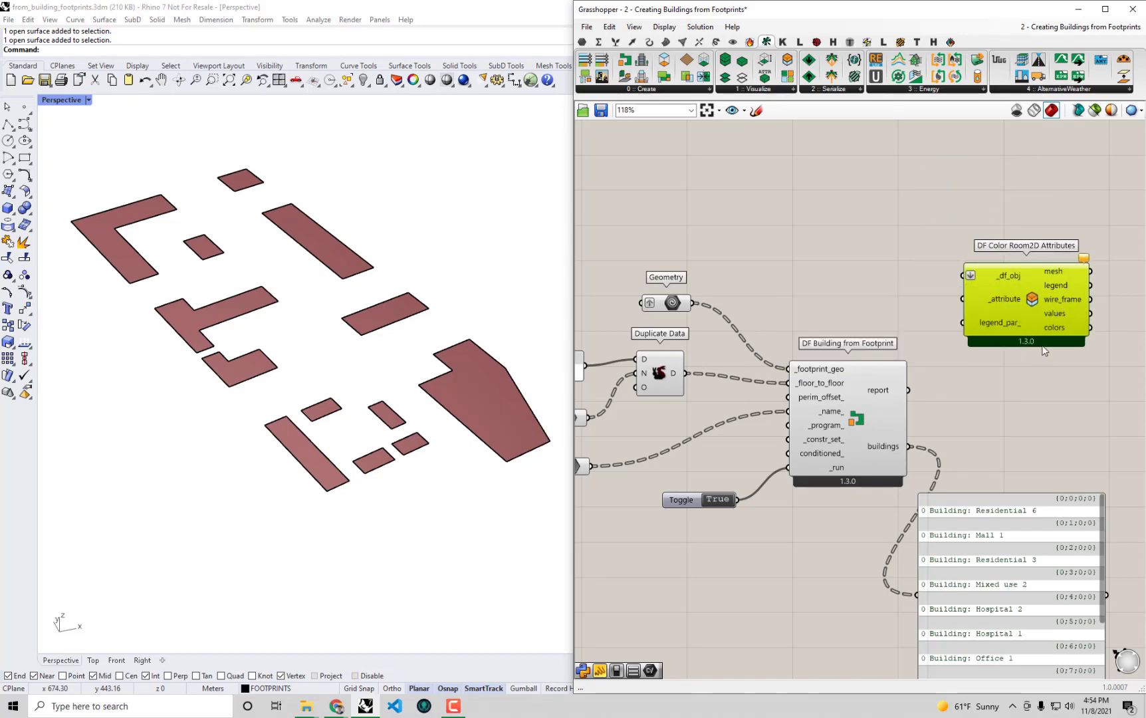
pyautogui.moveTo(995, 322); pyautogui.dragTo(1016, 337)
pyautogui.moveTo(909, 446); pyautogui.dragTo(986, 289)
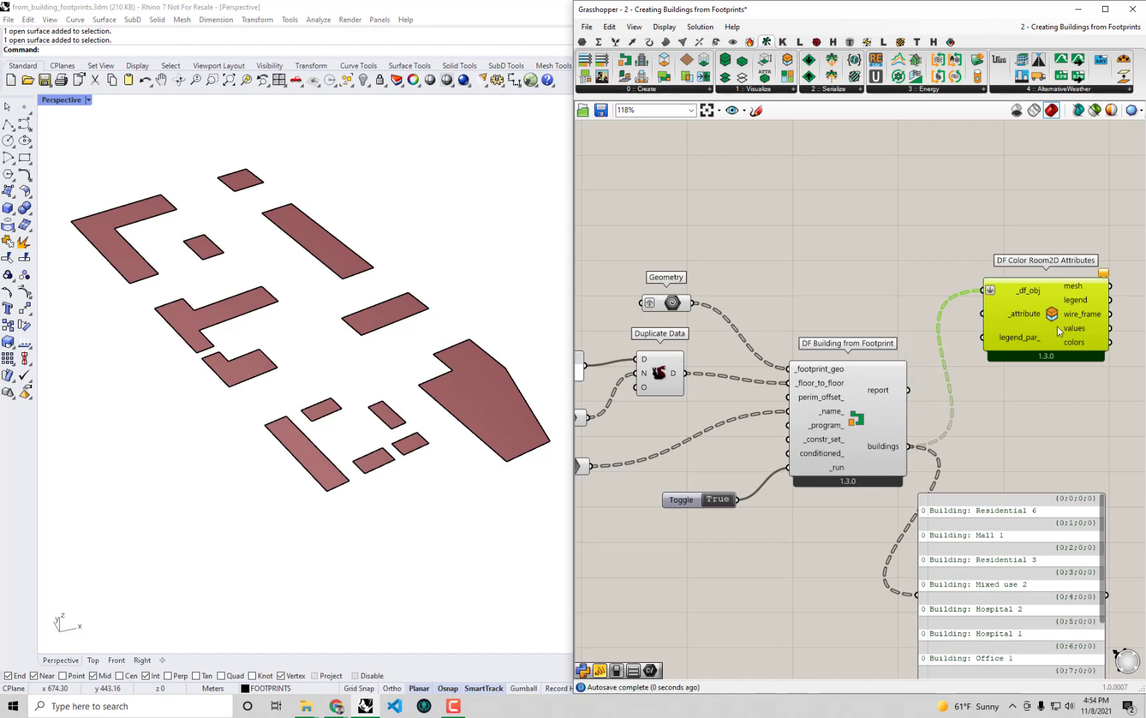
pyautogui.moveTo(1053, 322); pyautogui.dragTo(1045, 278)
pyautogui.click(962, 368)
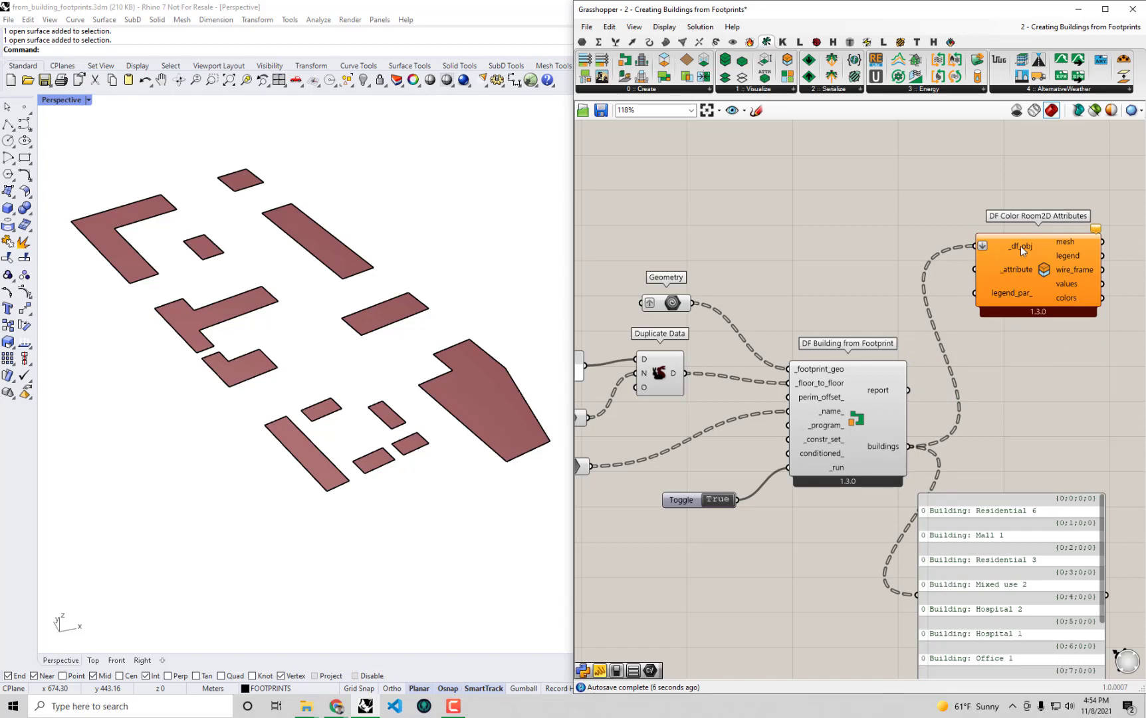
# Add a DF Room2D Attributes list beside DF Color Room2D Attributes and review the attribute options it offers
pyautogui.moveTo(1013, 270)
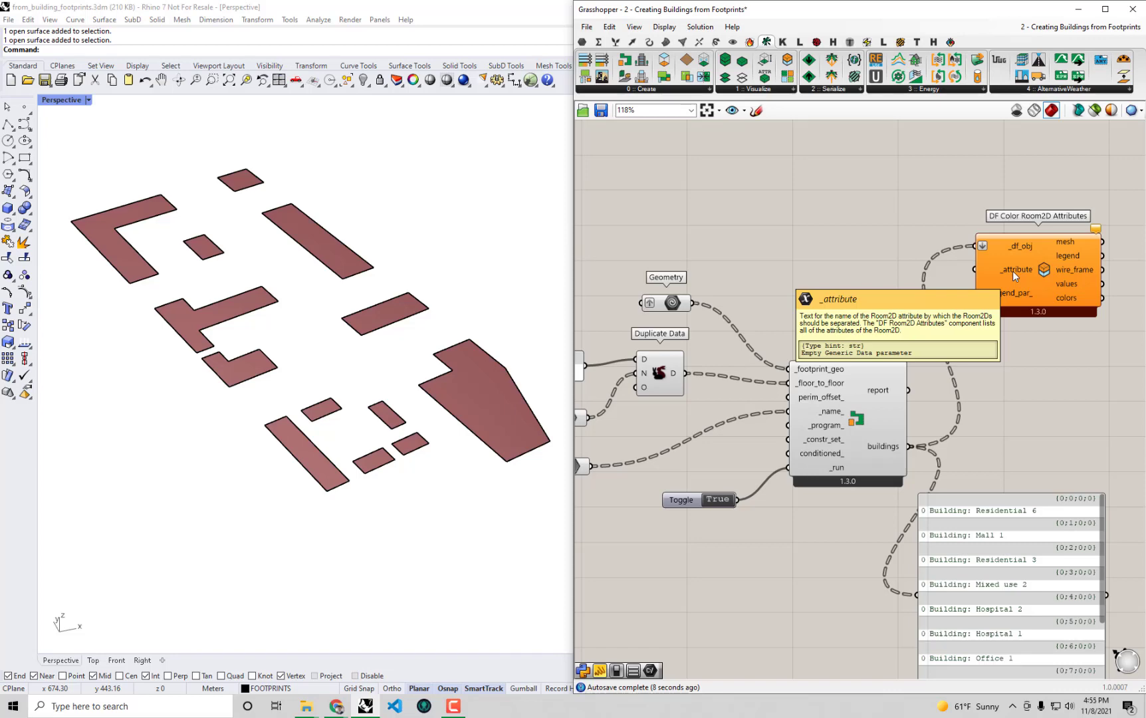
pyautogui.click(780, 91)
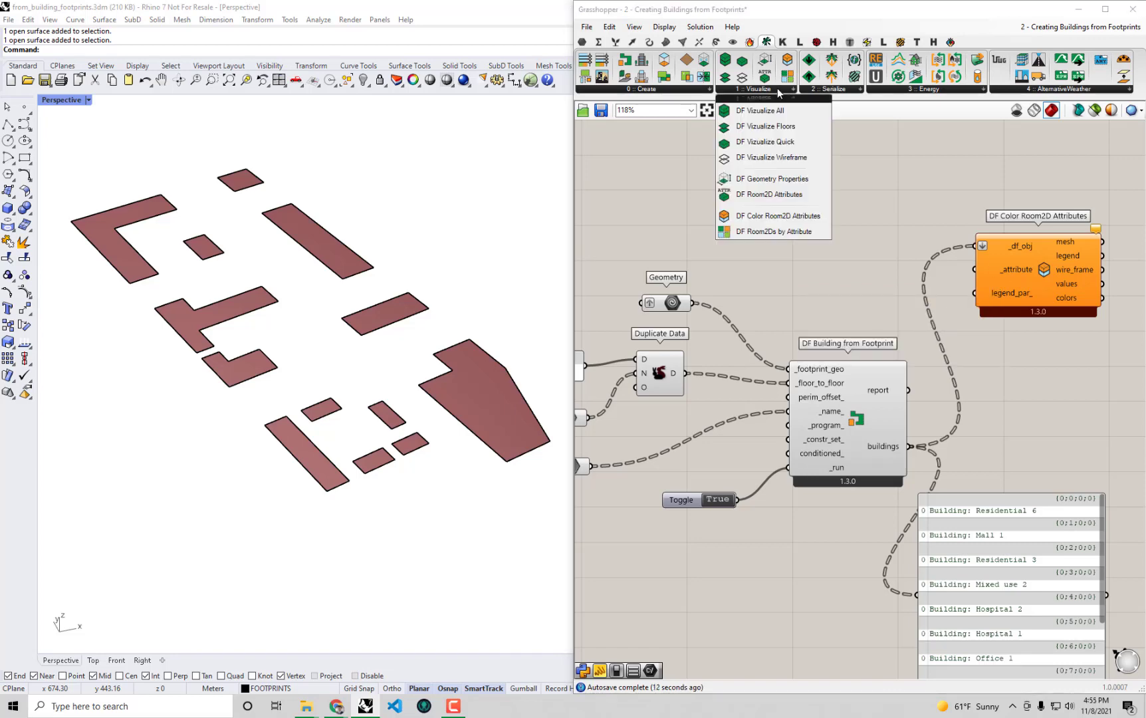
pyautogui.click(803, 195)
pyautogui.click(820, 231)
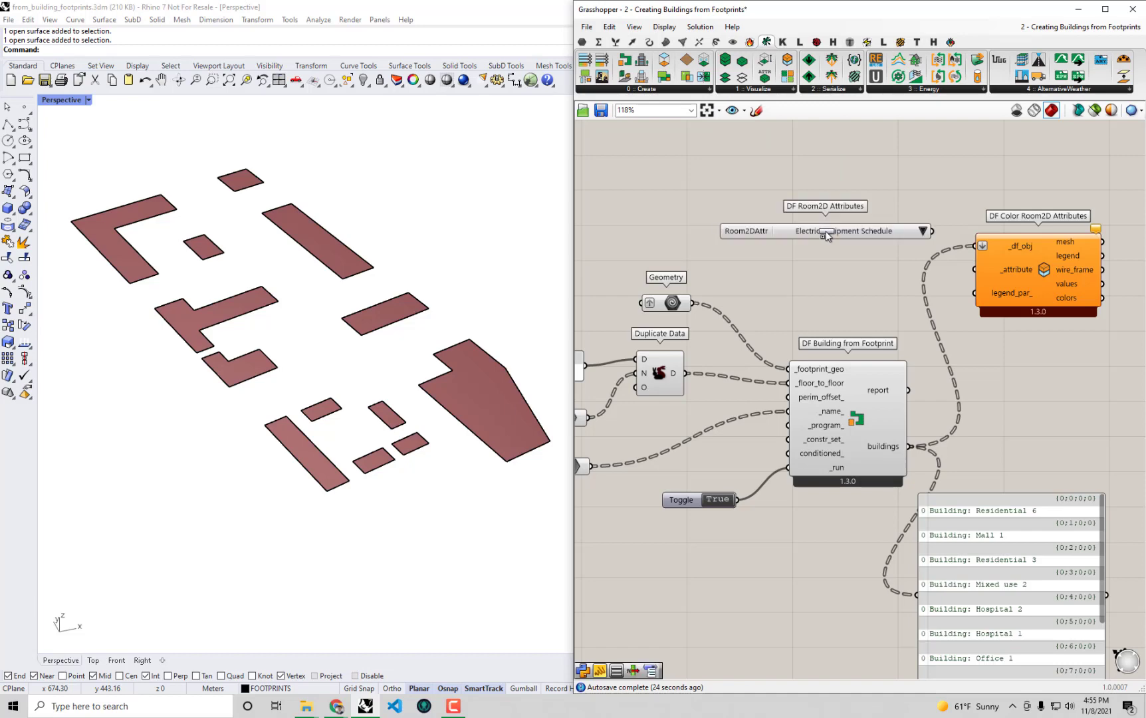
pyautogui.moveTo(819, 231); pyautogui.dragTo(806, 230)
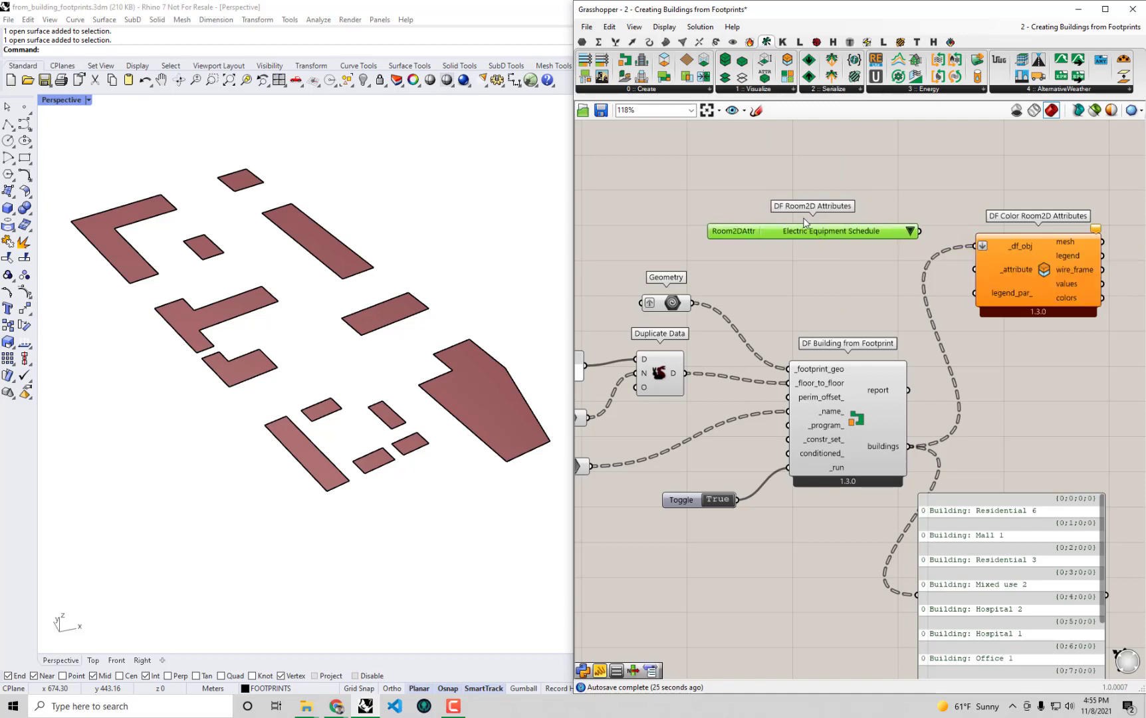
pyautogui.click(910, 232)
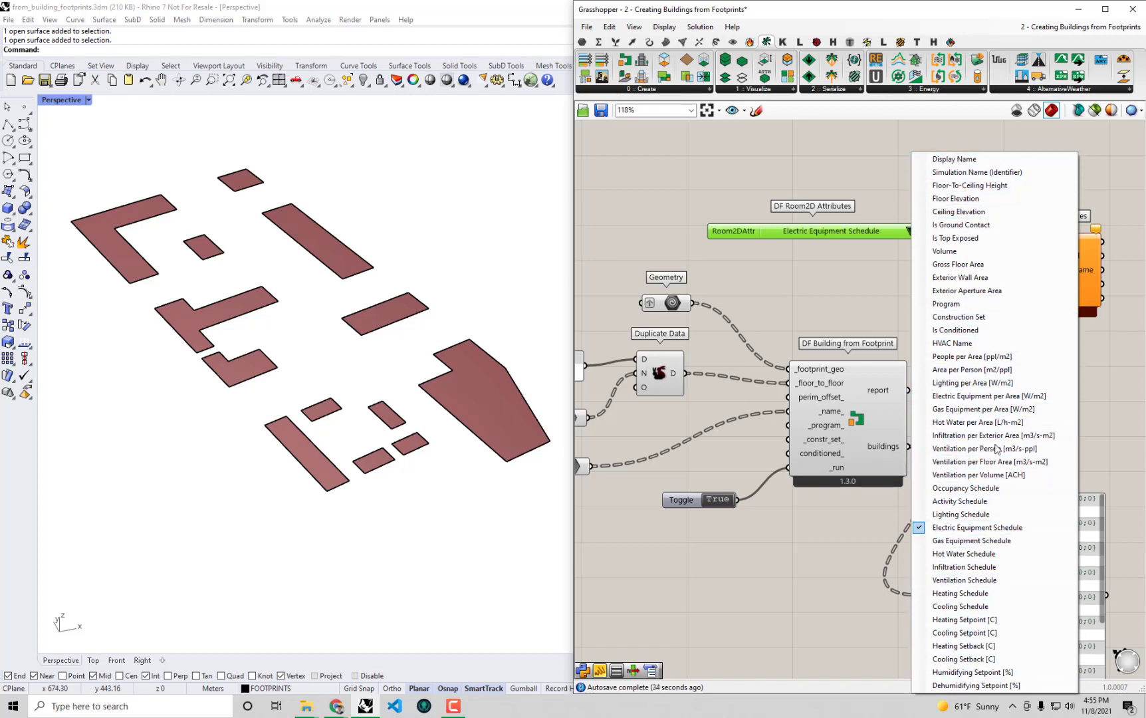
pyautogui.click(882, 418)
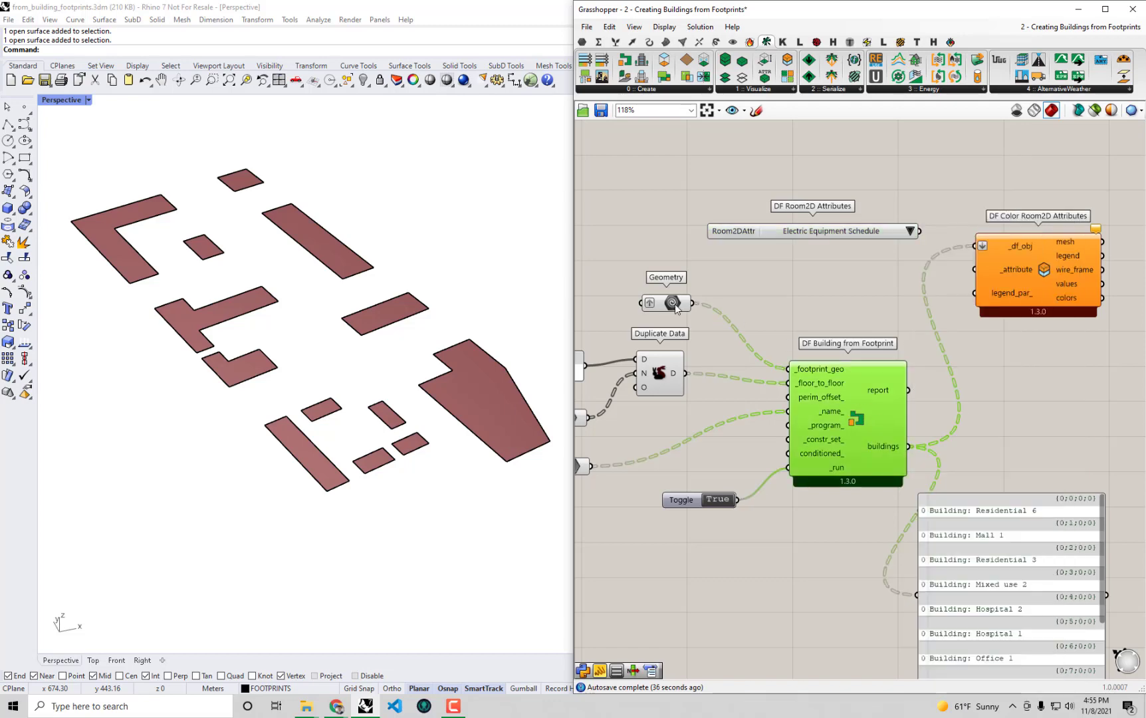
# Shift the Geometry parameter and the DF Building from Footprint component slightly to space out the definition
pyautogui.moveTo(676, 304); pyautogui.dragTo(676, 291)
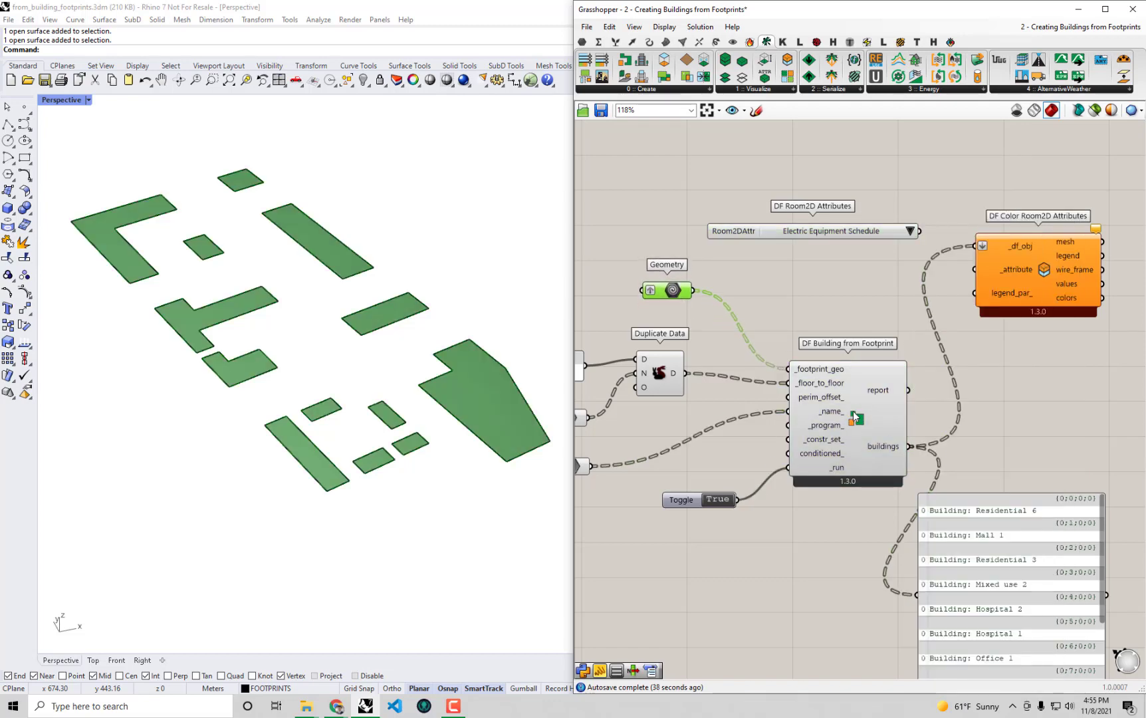
pyautogui.moveTo(855, 416); pyautogui.dragTo(840, 413)
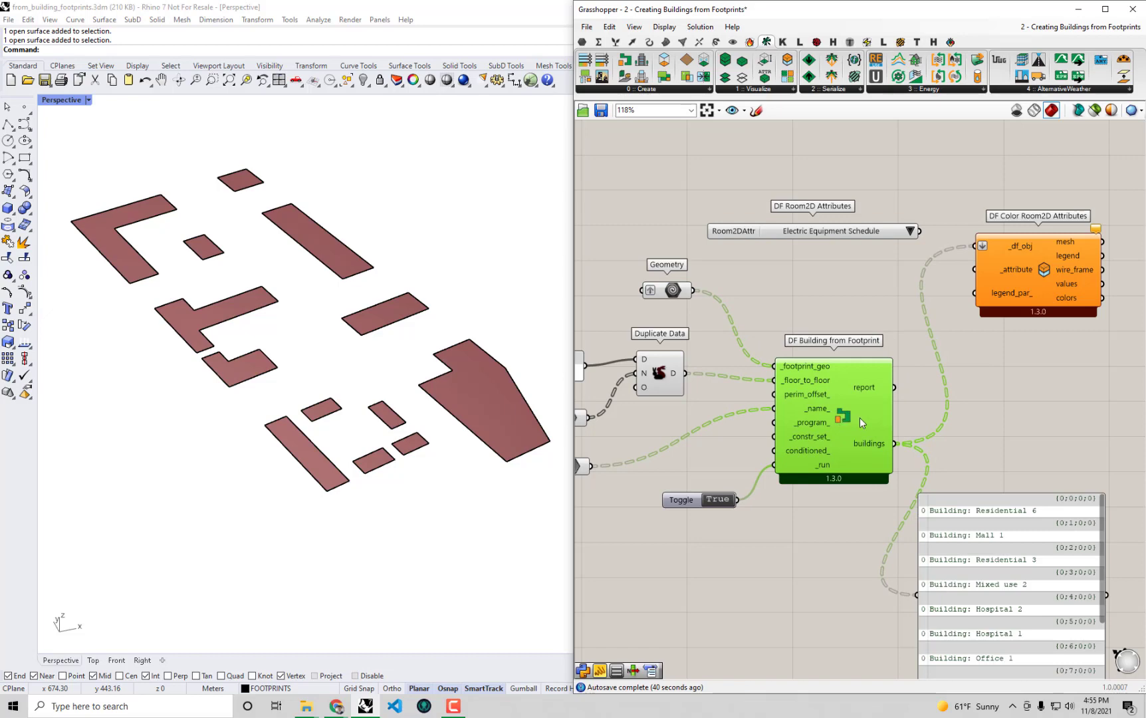
pyautogui.click(735, 349)
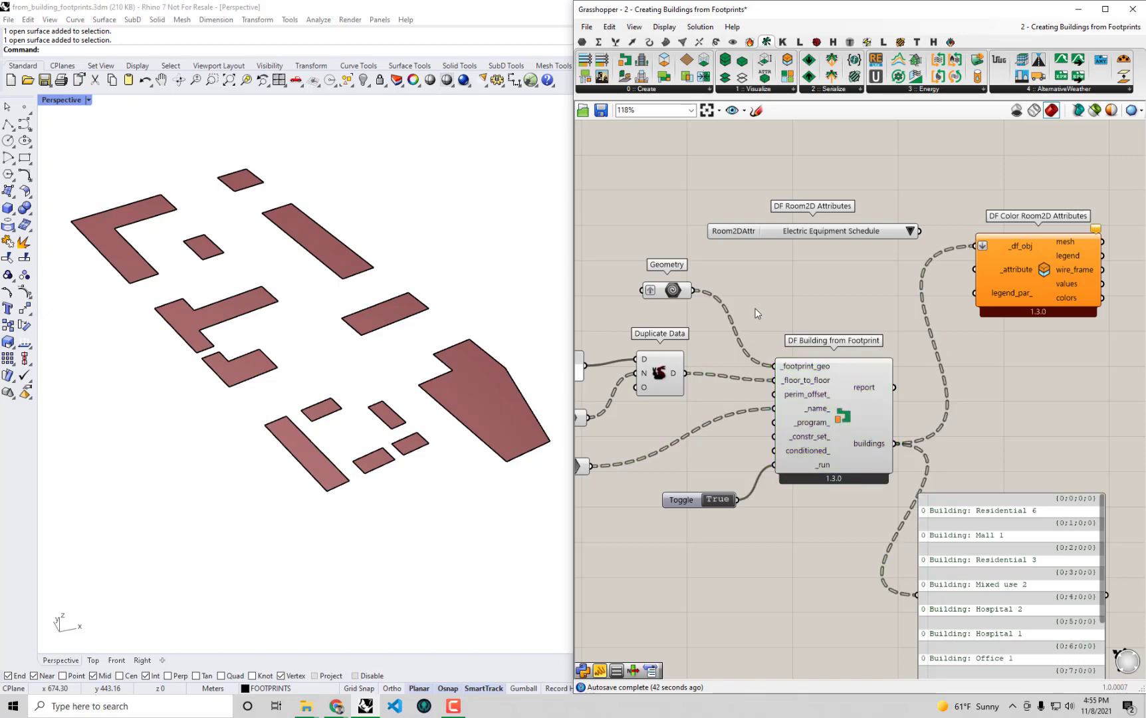
# Place the panel beneath DF Color Room2D Attributes and connect the Geometry parameter to it instead of the buildings output
pyautogui.click(680, 291)
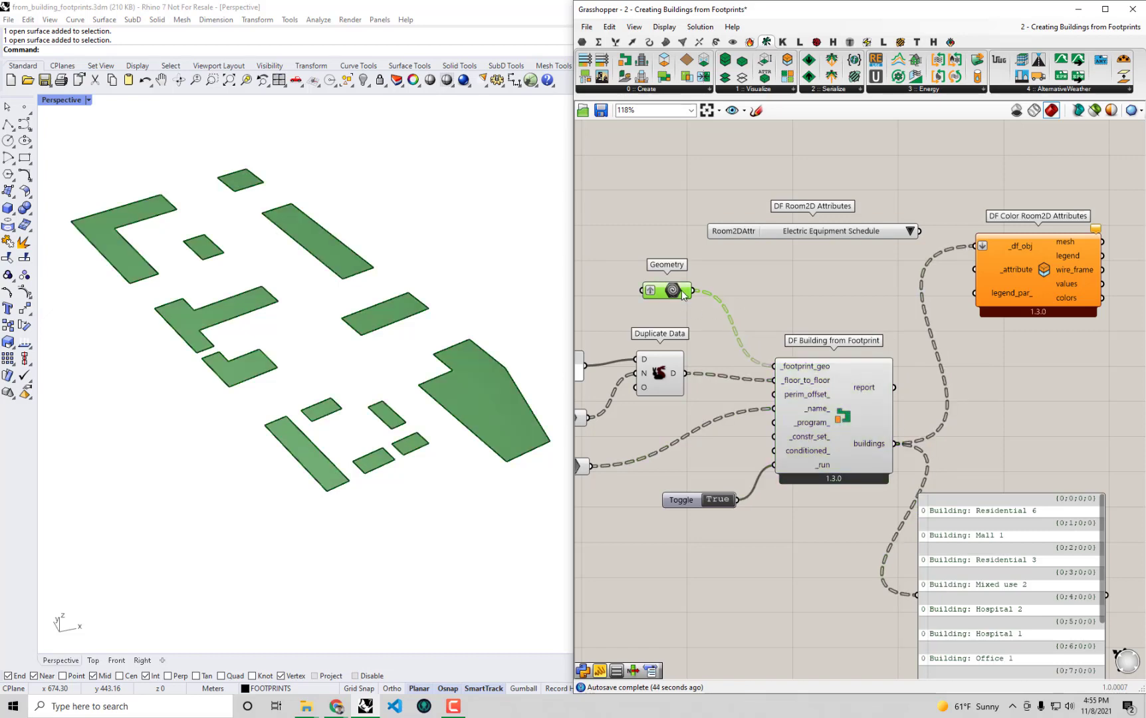
pyautogui.moveTo(950, 496); pyautogui.dragTo(997, 410)
pyautogui.moveTo(1009, 276); pyautogui.dragTo(1015, 223)
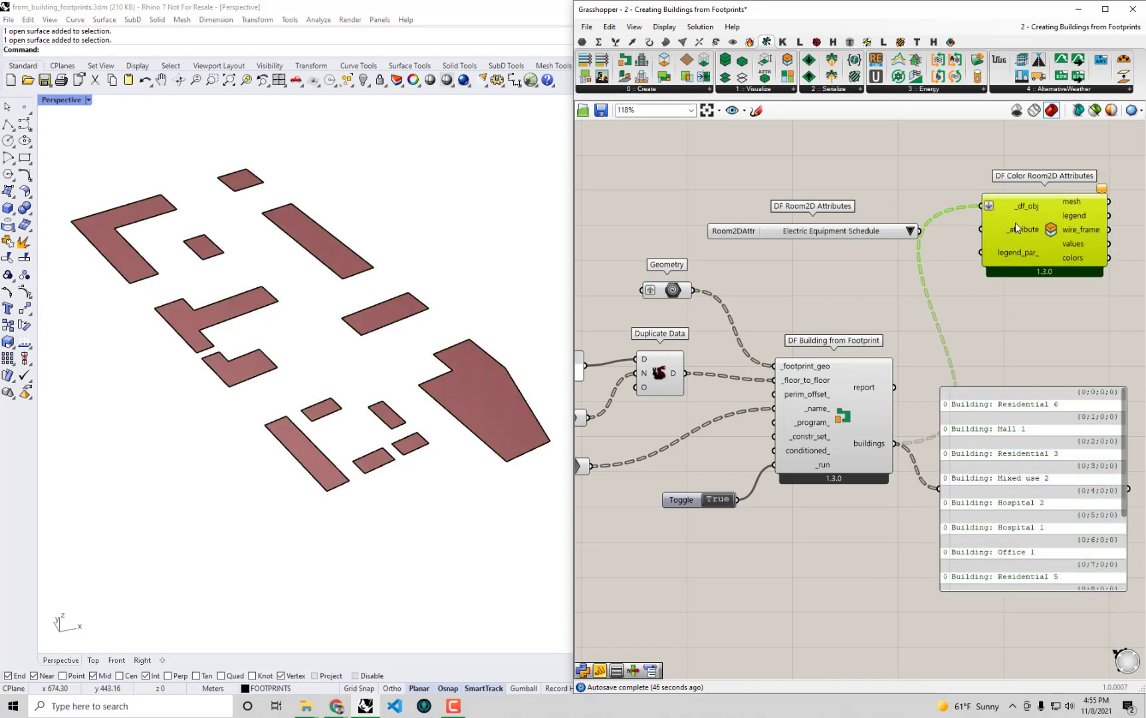
pyautogui.moveTo(1008, 520); pyautogui.dragTo(1006, 409)
pyautogui.moveTo(695, 290); pyautogui.dragTo(1053, 383)
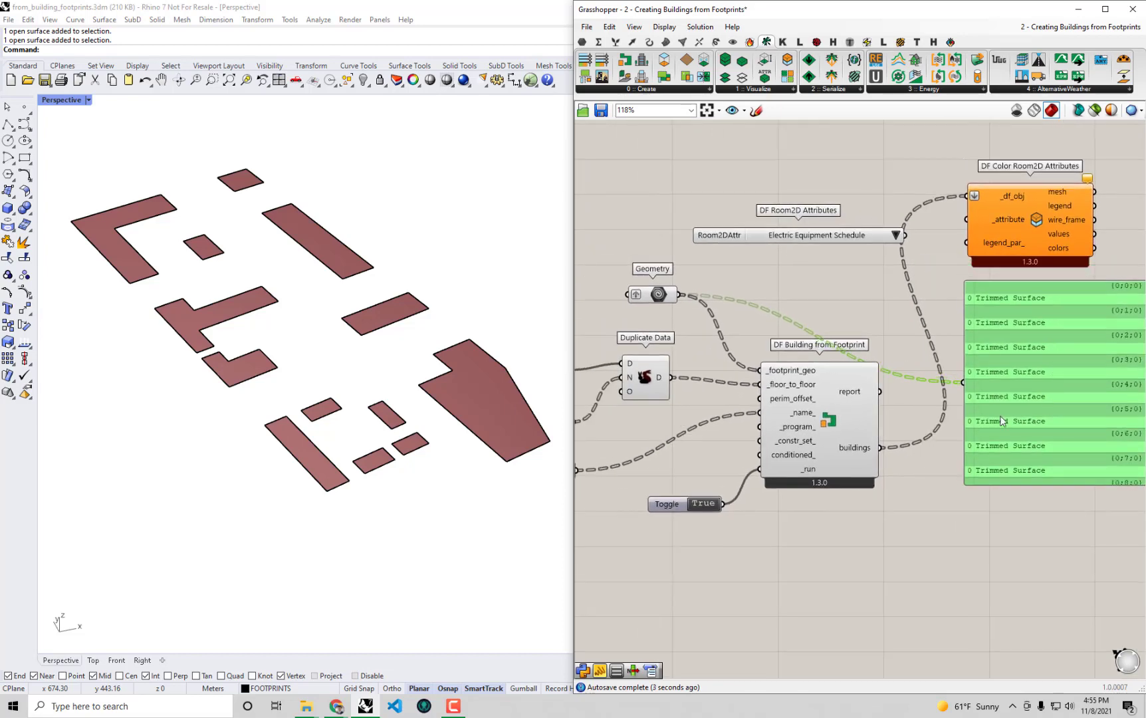
# Connect the buildings output to the panel in place of the Geometry parameter and move the panel lower on the canvas
pyautogui.moveTo(879, 447); pyautogui.dragTo(966, 383)
pyautogui.moveTo(1010, 399); pyautogui.dragTo(1007, 479)
pyautogui.moveTo(1007, 480); pyautogui.dragTo(991, 442, button='right')
pyautogui.moveTo(991, 442); pyautogui.dragTo(992, 491)
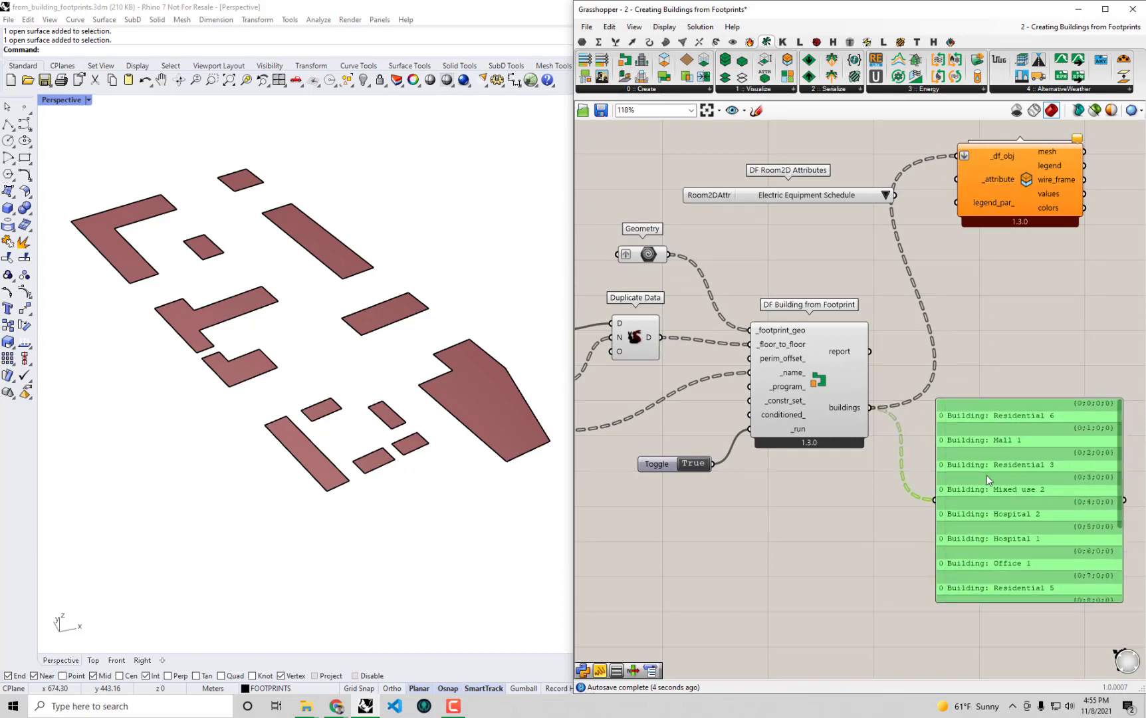
# Choose Display Name in the DF Room2D Attributes list and connect the list to the _attribute input of DF Color Room2D Attributes
pyautogui.click(887, 195)
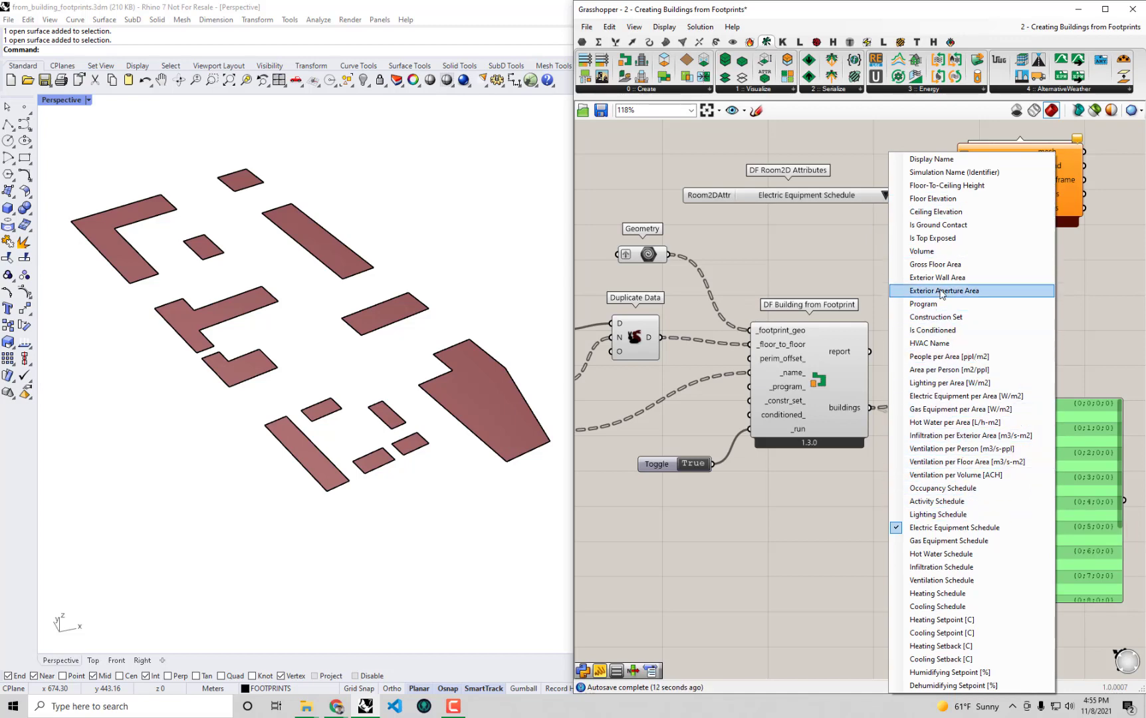
pyautogui.click(959, 160)
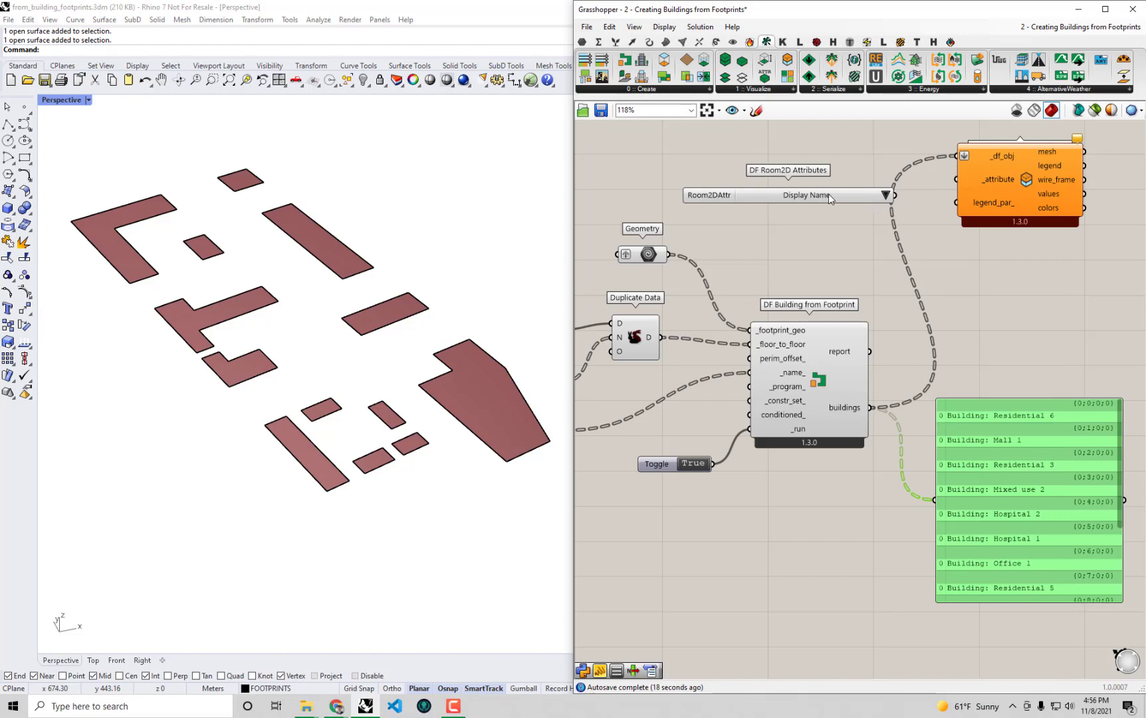
pyautogui.moveTo(907, 198); pyautogui.dragTo(914, 226, button='right')
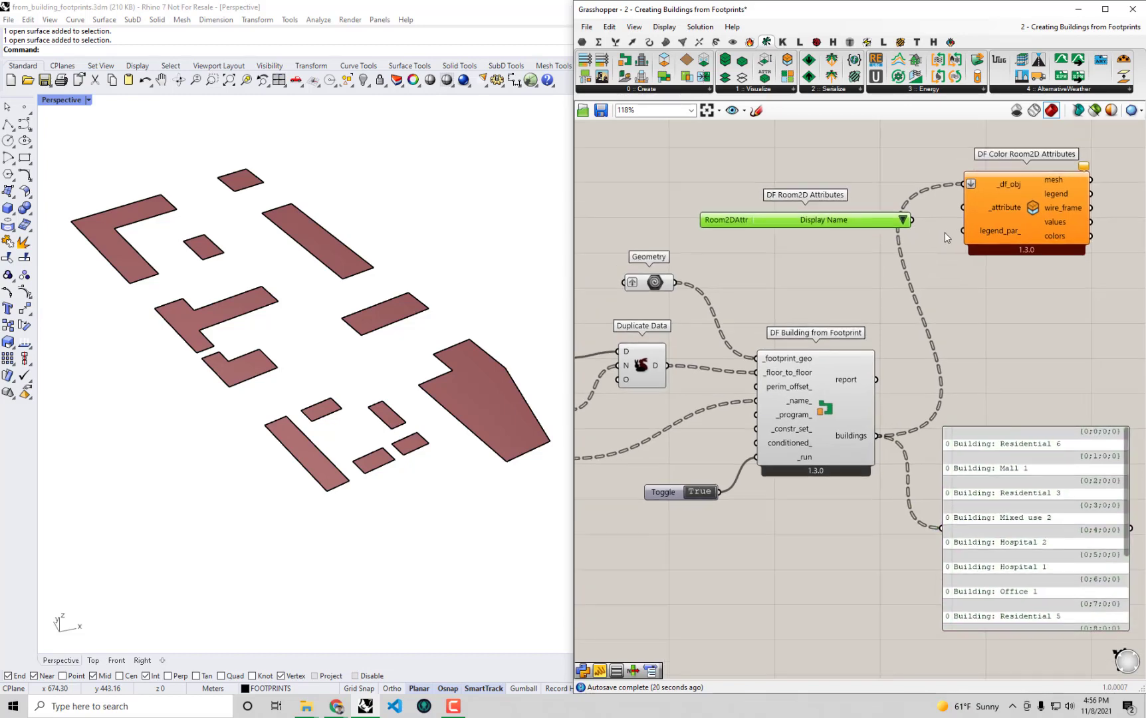
pyautogui.click(901, 220)
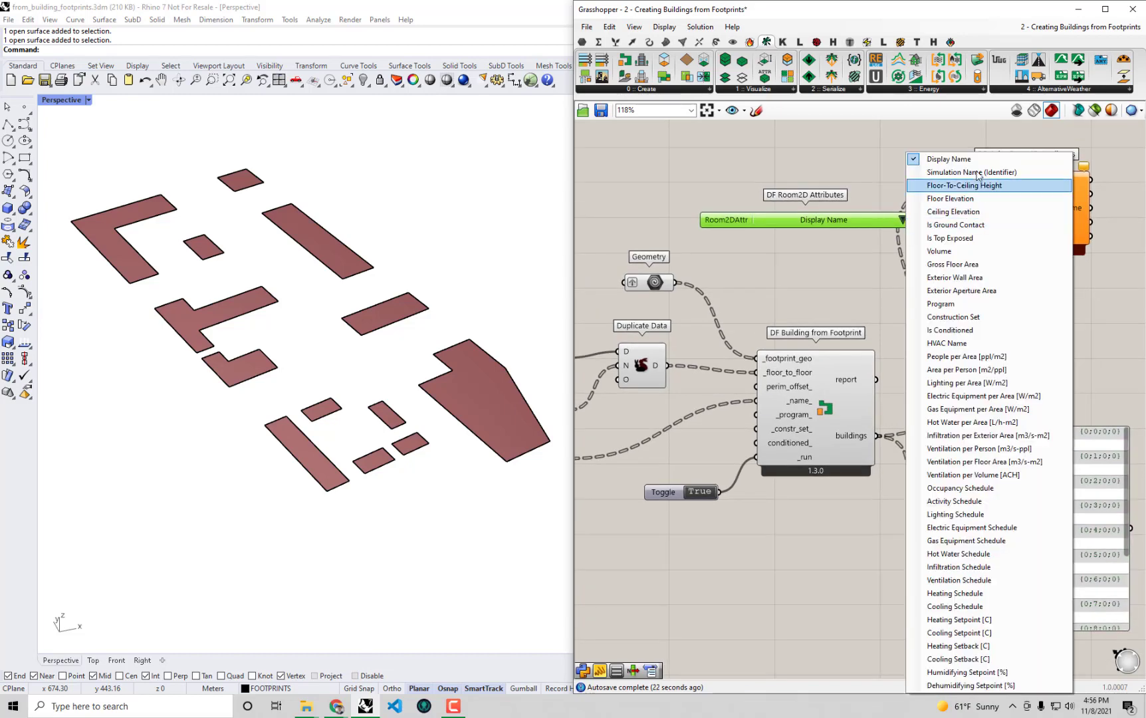
pyautogui.click(888, 190)
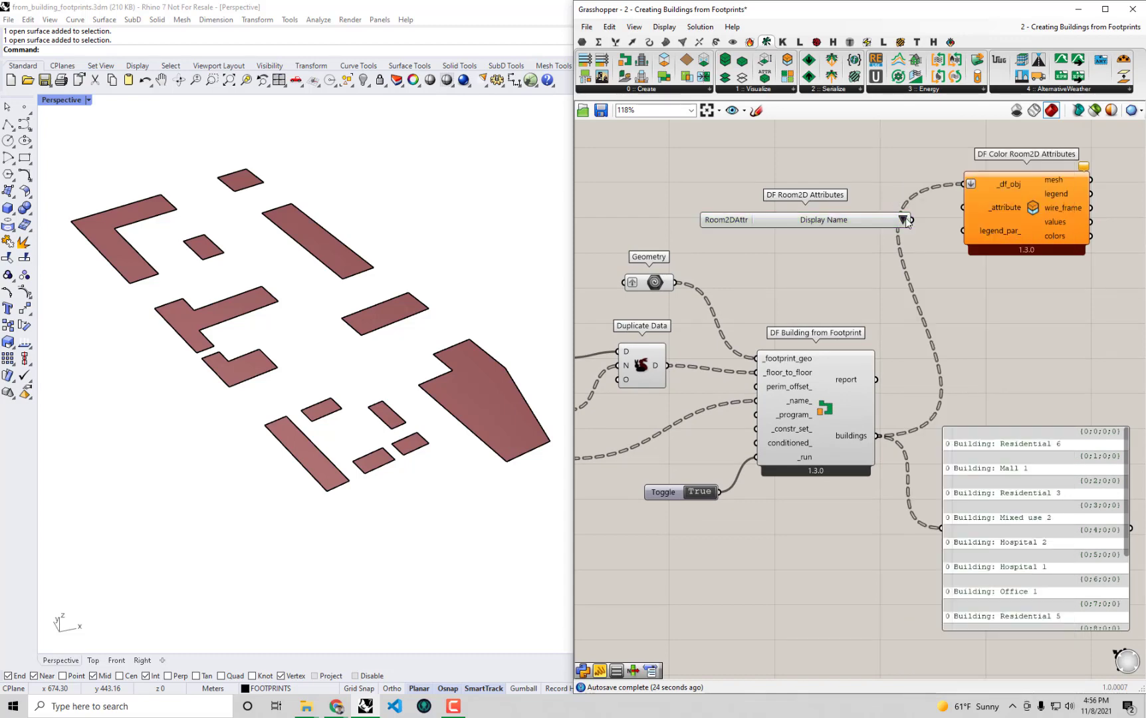
pyautogui.moveTo(911, 219); pyautogui.dragTo(960, 209)
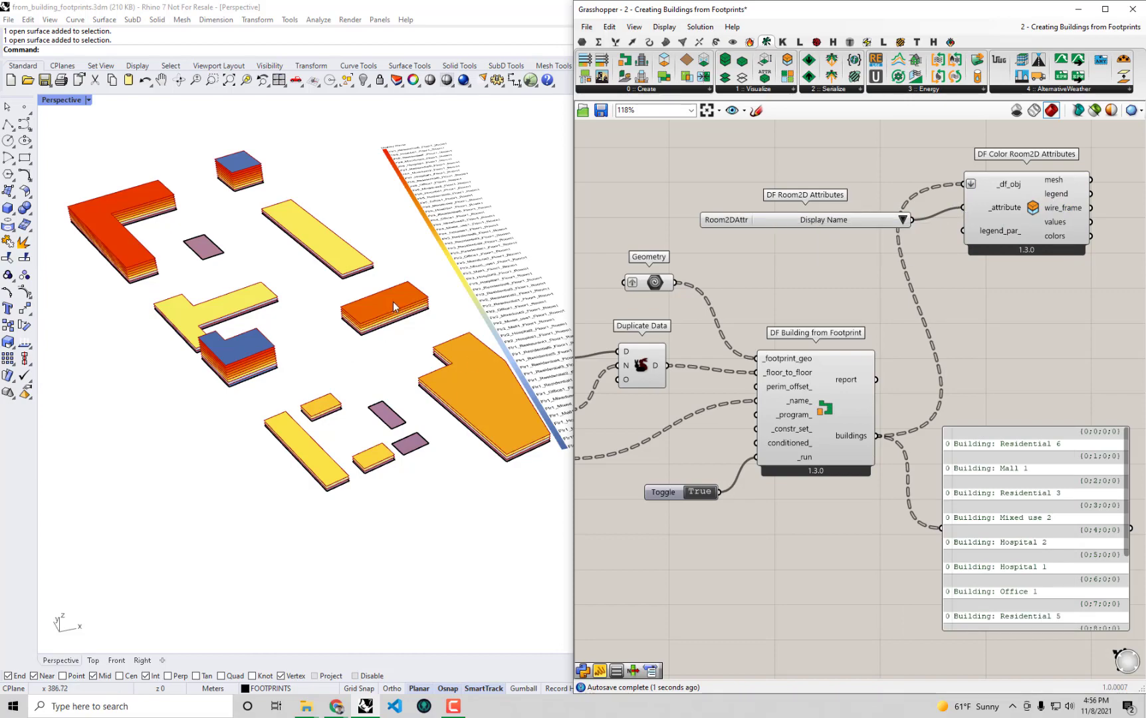
# Examine the room names in the Display Name legend beside the colored buildings and compare them with the building names in the panel
pyautogui.moveTo(393, 301); pyautogui.dragTo(389, 343, button='right')
pyautogui.scroll(2, 366, 392)
pyautogui.keyDown('shift'); pyautogui.moveTo(366, 392); pyautogui.dragTo(335, 450, button='right'); pyautogui.keyUp('shift')
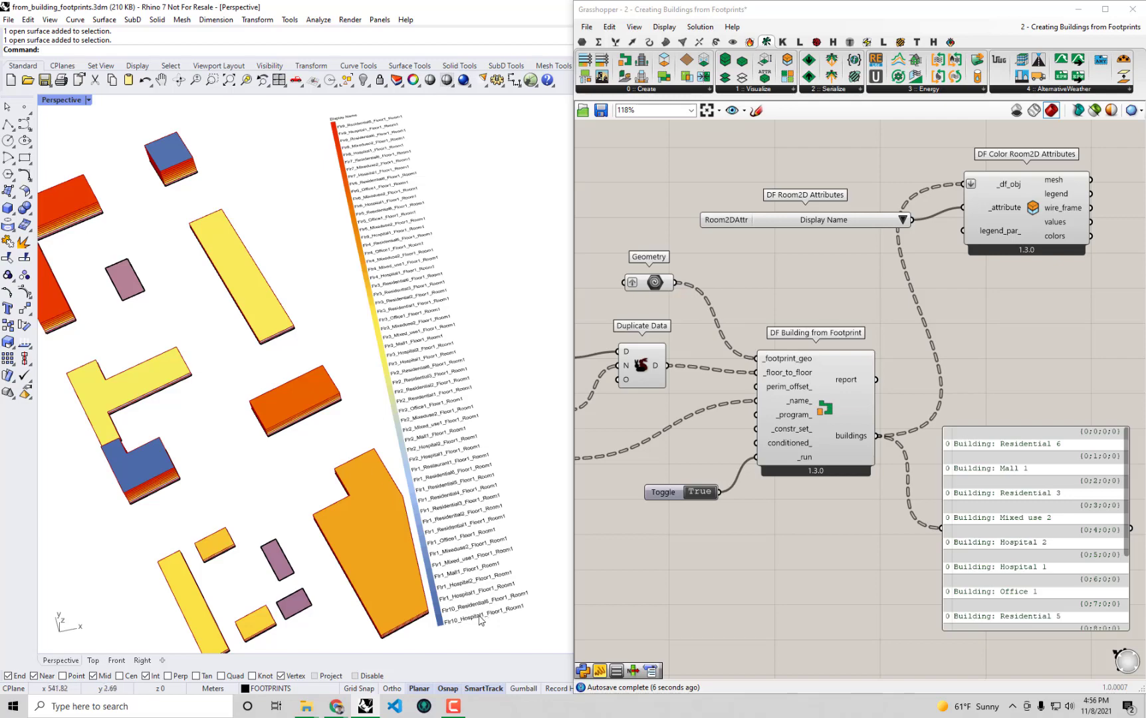
pyautogui.scroll(1, 480, 585)
pyautogui.scroll(1, 473, 552)
pyautogui.scroll(1, 413, 559)
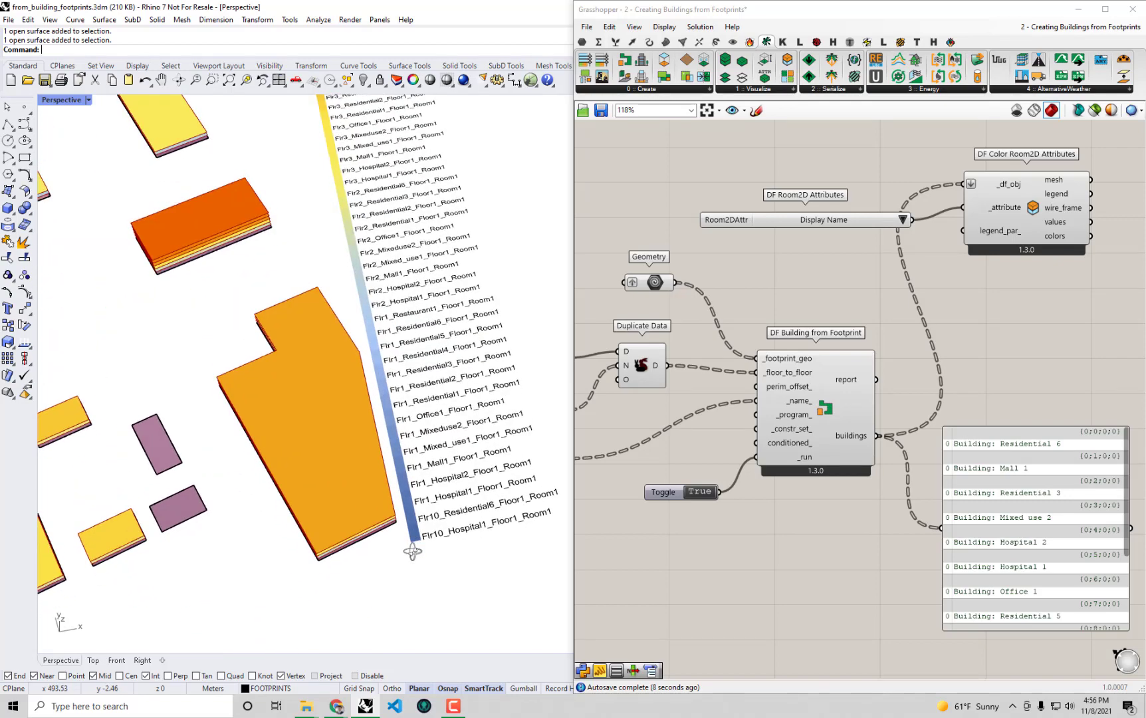
pyautogui.scroll(-1, 412, 552)
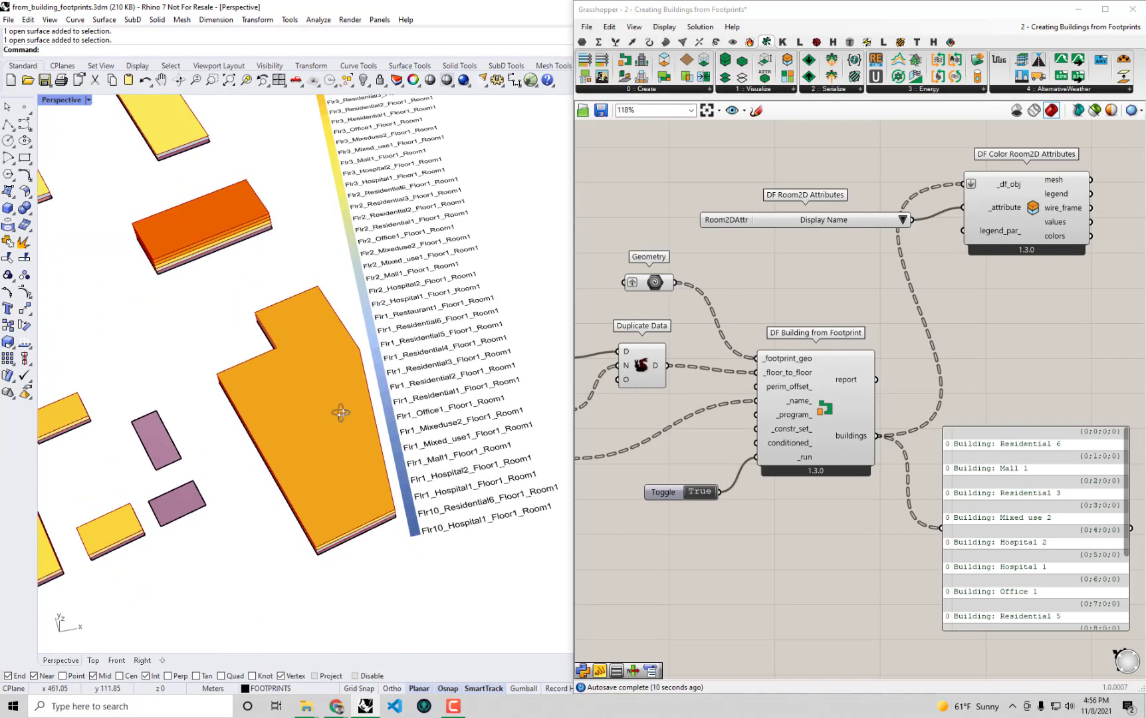
pyautogui.moveTo(340, 413); pyautogui.dragTo(376, 401, button='right')
pyautogui.scroll(-1, 410, 370)
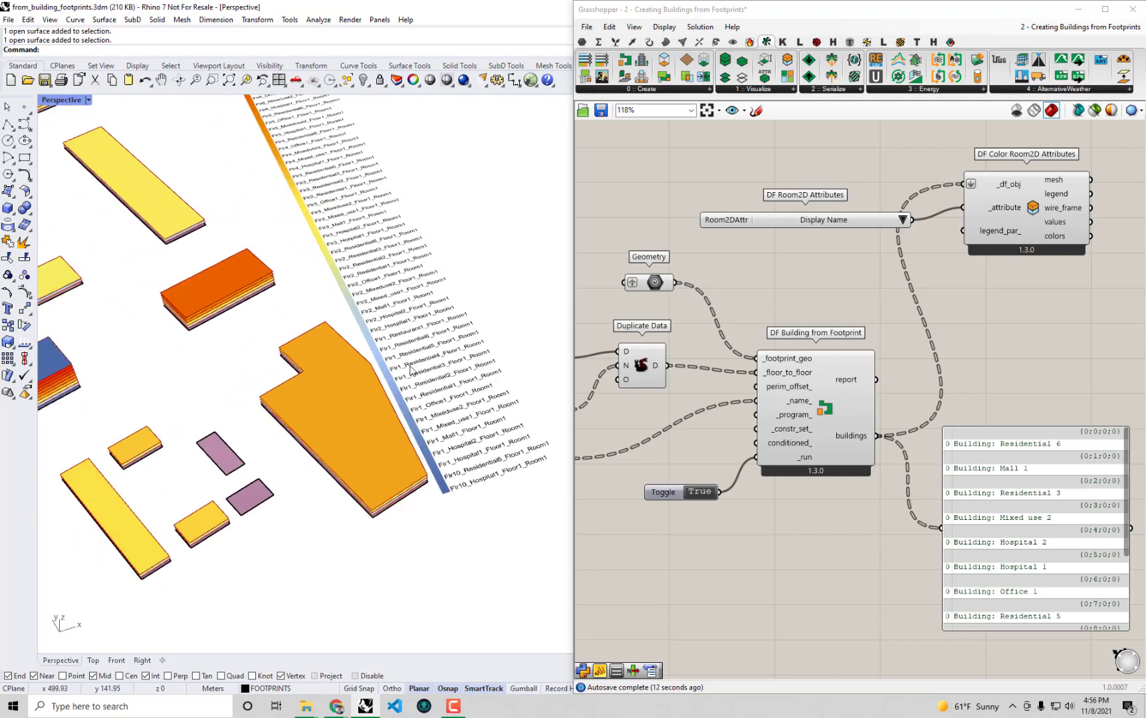
pyautogui.scroll(1, 411, 369)
pyautogui.scroll(2, 372, 299)
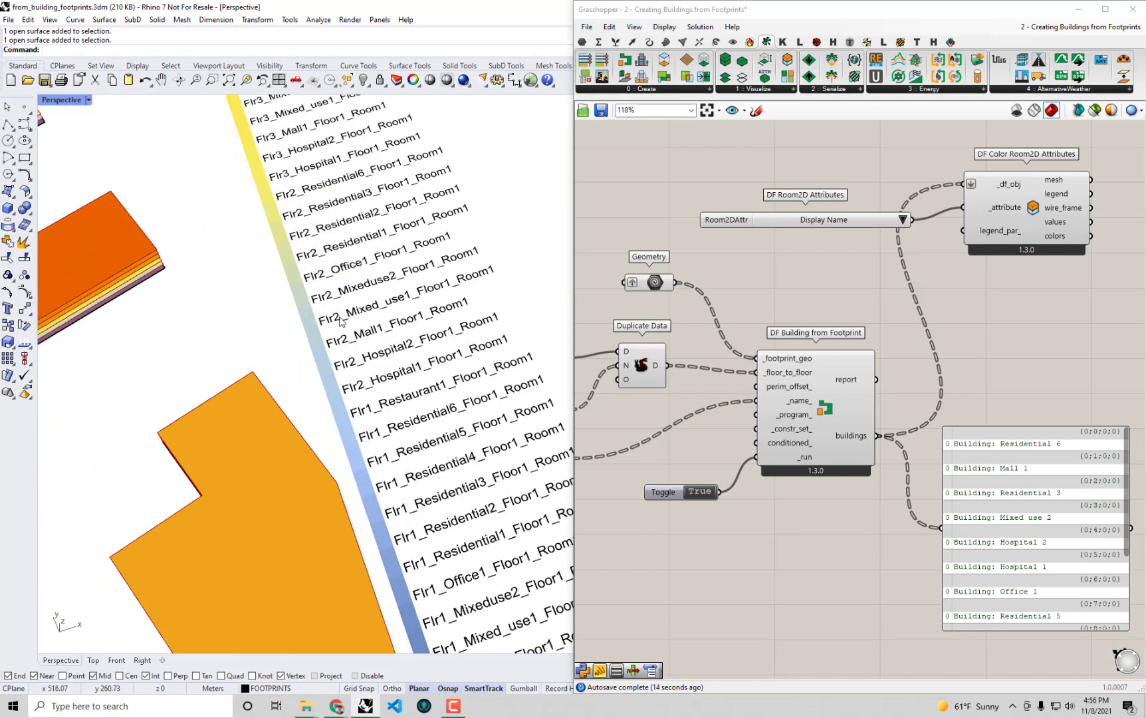
pyautogui.scroll(1, 341, 322)
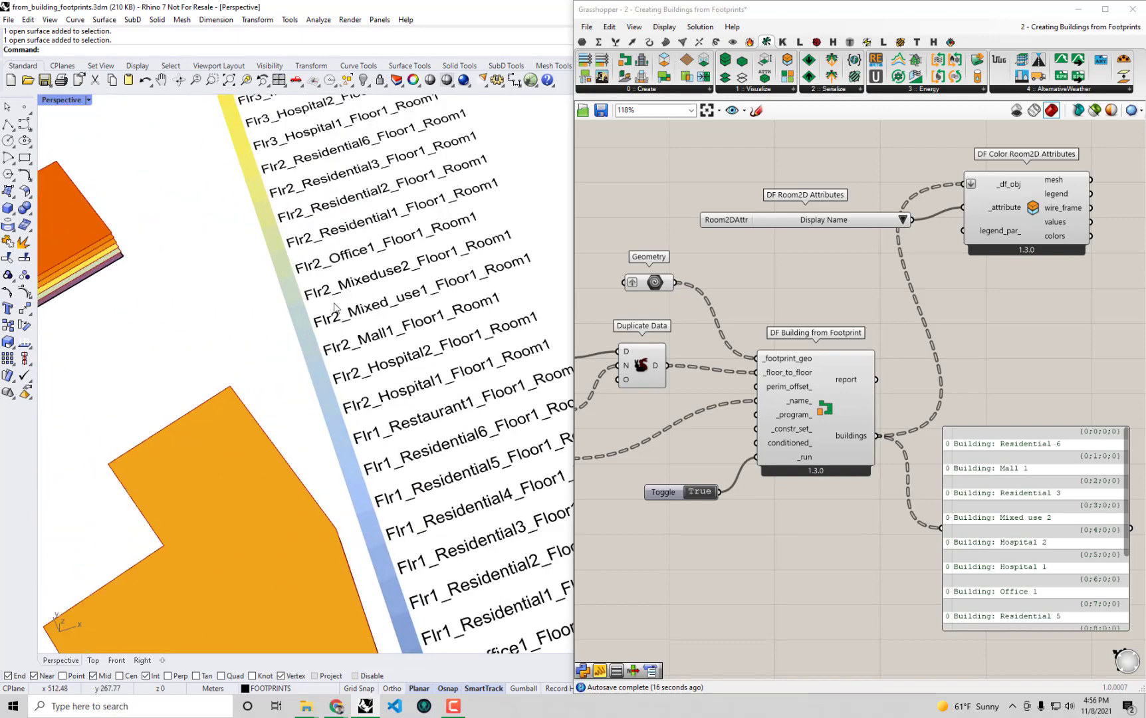
pyautogui.scroll(-1, 335, 308)
pyautogui.scroll(1, 333, 266)
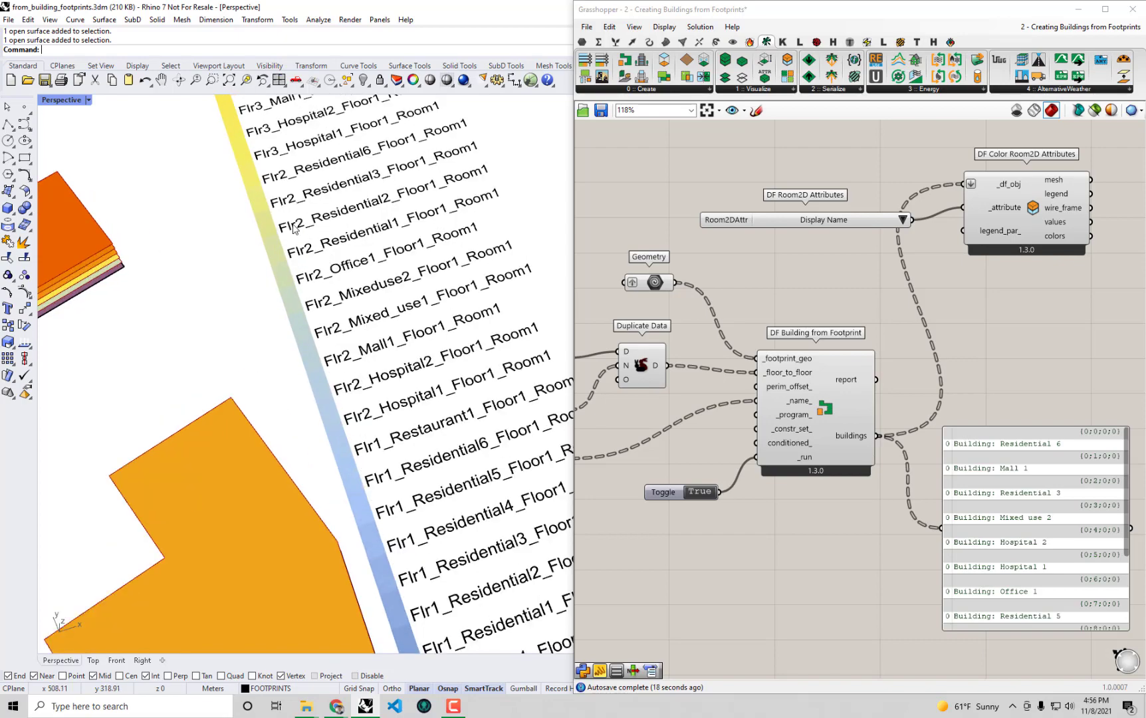
pyautogui.scroll(-1, 294, 229)
pyautogui.scroll(1, 364, 245)
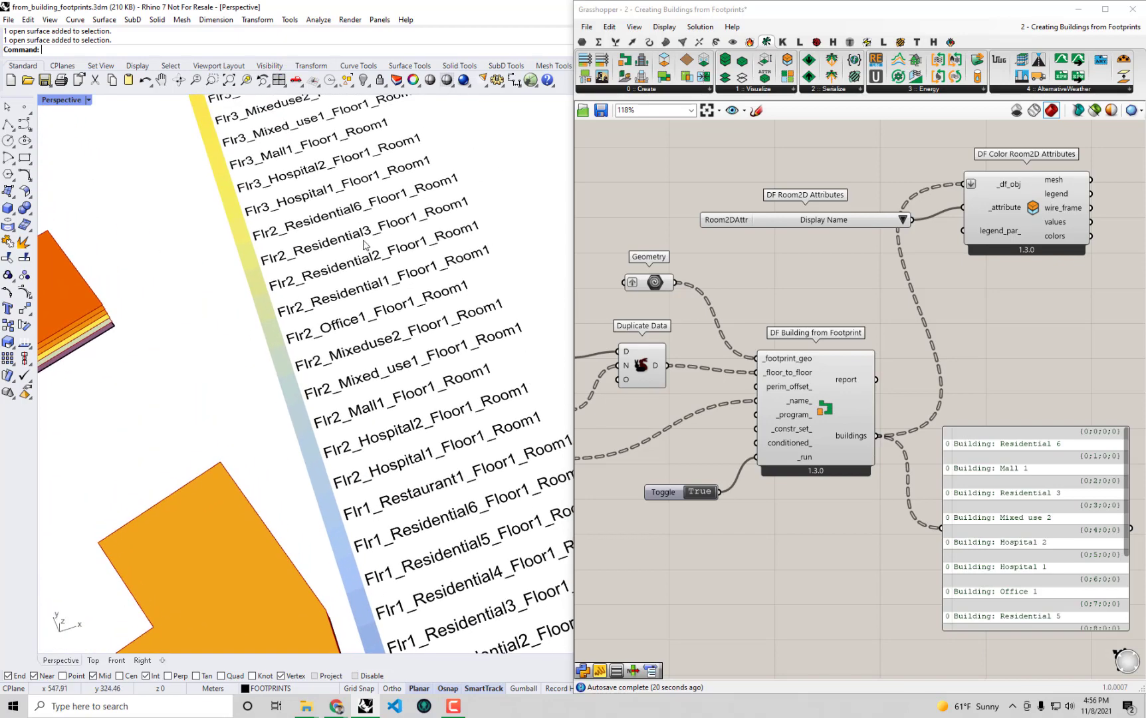
pyautogui.moveTo(1017, 443)
pyautogui.mouseDown()
pyautogui.moveTo(1015, 424)
pyautogui.moveTo(1029, 444)
pyautogui.mouseUp()
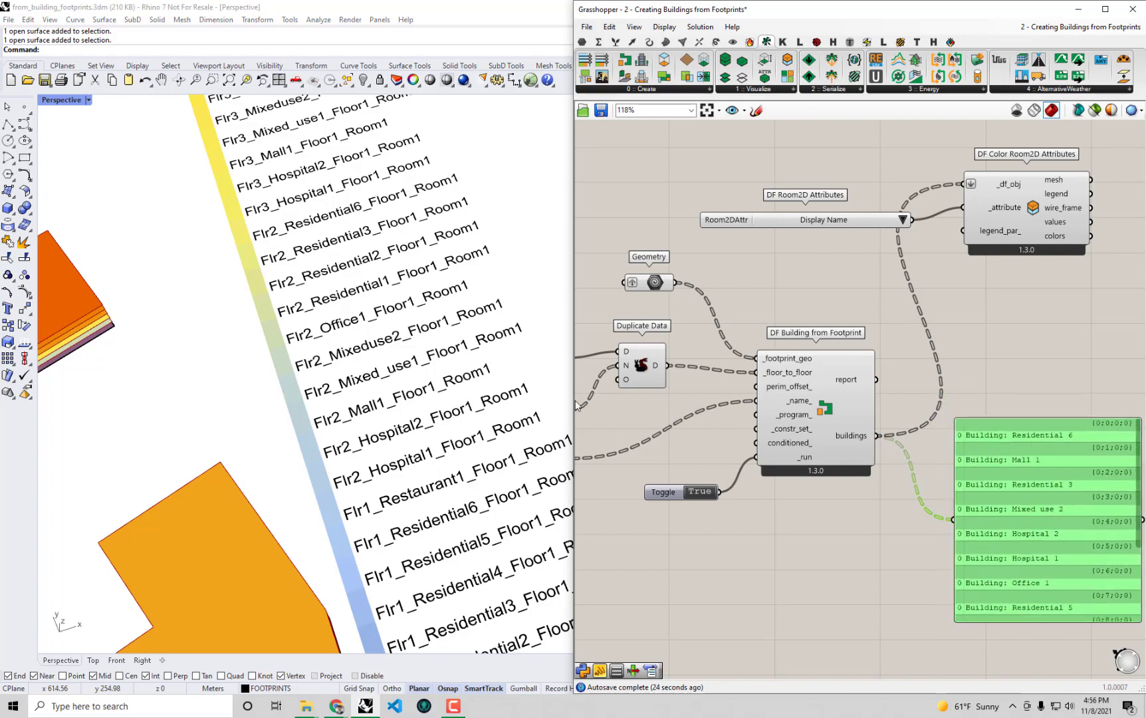
# Color the Room2Ds by Floor-To-Ceiling Height and view the legend together with all the buildings
pyautogui.scroll(-4, 546, 373)
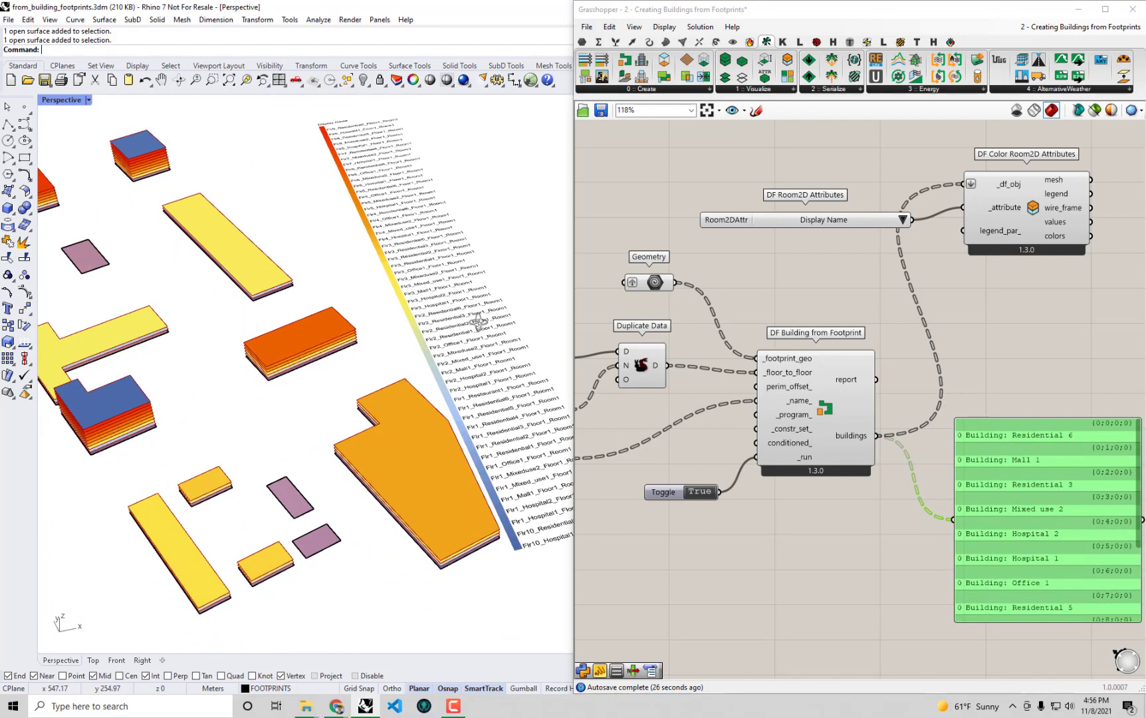
pyautogui.scroll(-2, 476, 323)
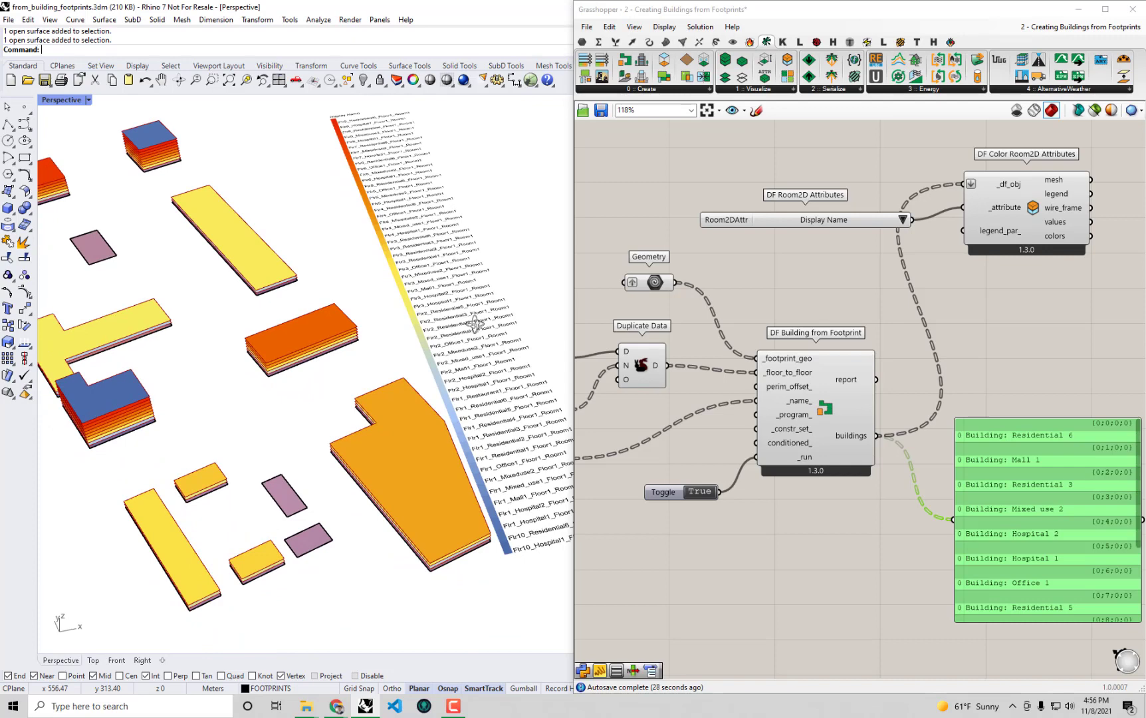
pyautogui.moveTo(476, 325); pyautogui.dragTo(451, 426, button='right')
pyautogui.click(904, 218)
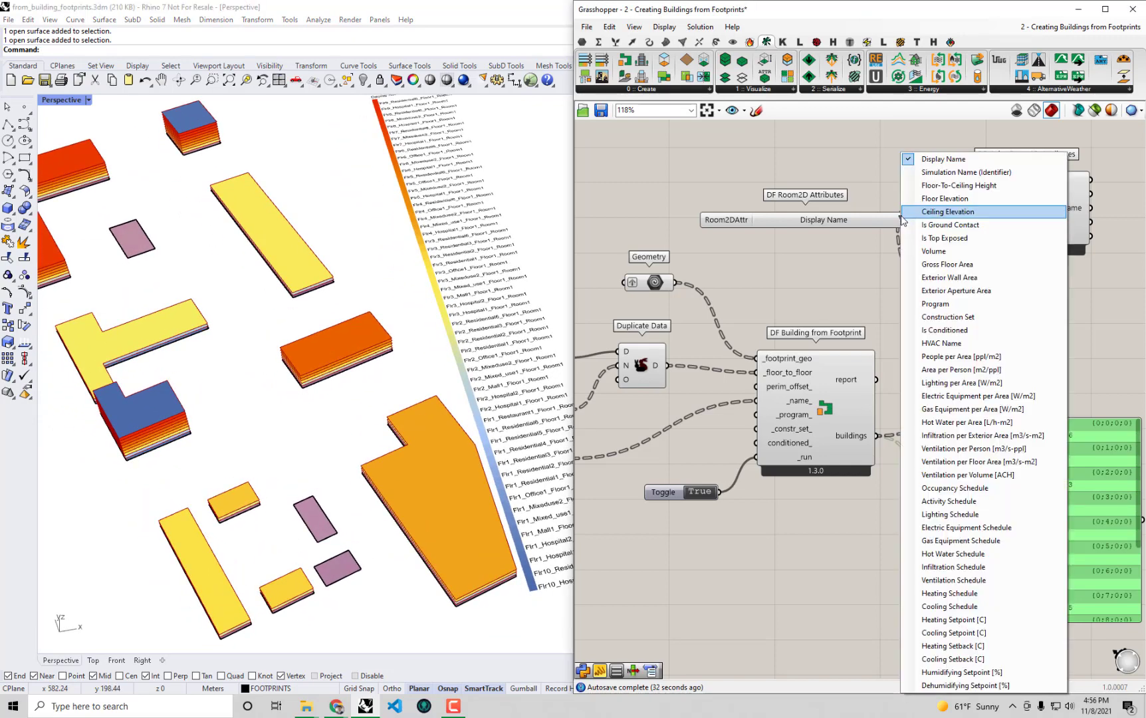
pyautogui.click(956, 191)
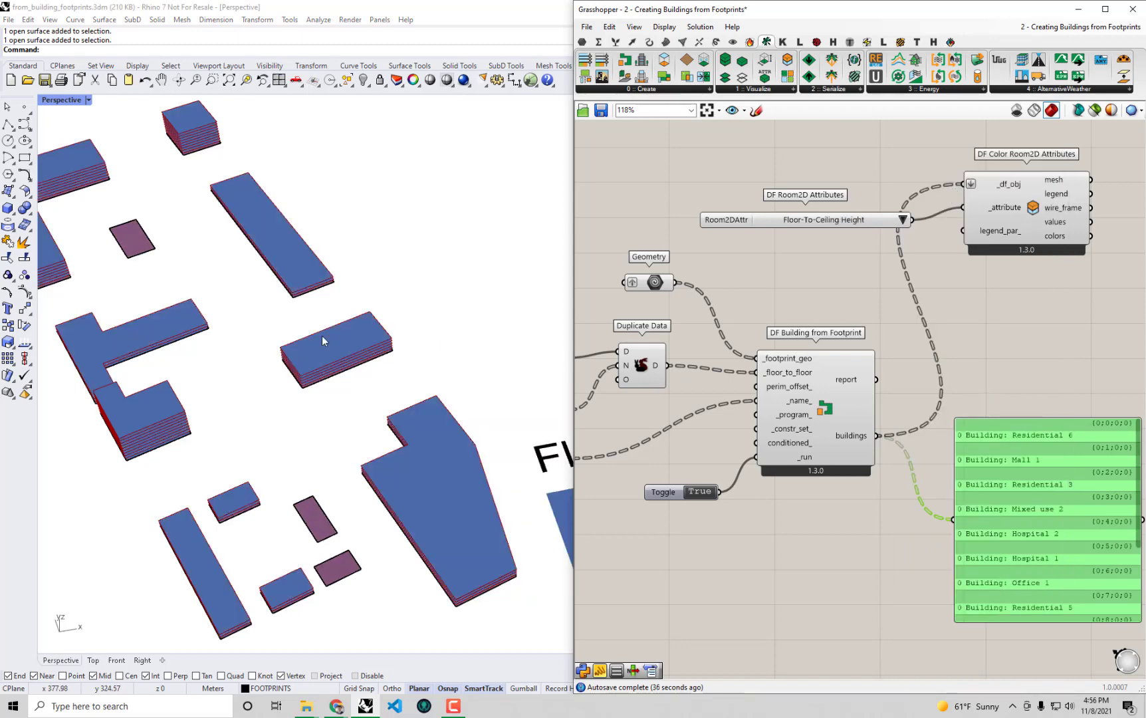
pyautogui.scroll(-4, 299, 253)
pyautogui.moveTo(293, 264); pyautogui.dragTo(284, 325, button='right')
# Color the Room2Ds by Floor Elevation and inspect the stacked floors of the buildings from the side and from above
pyautogui.click(903, 220)
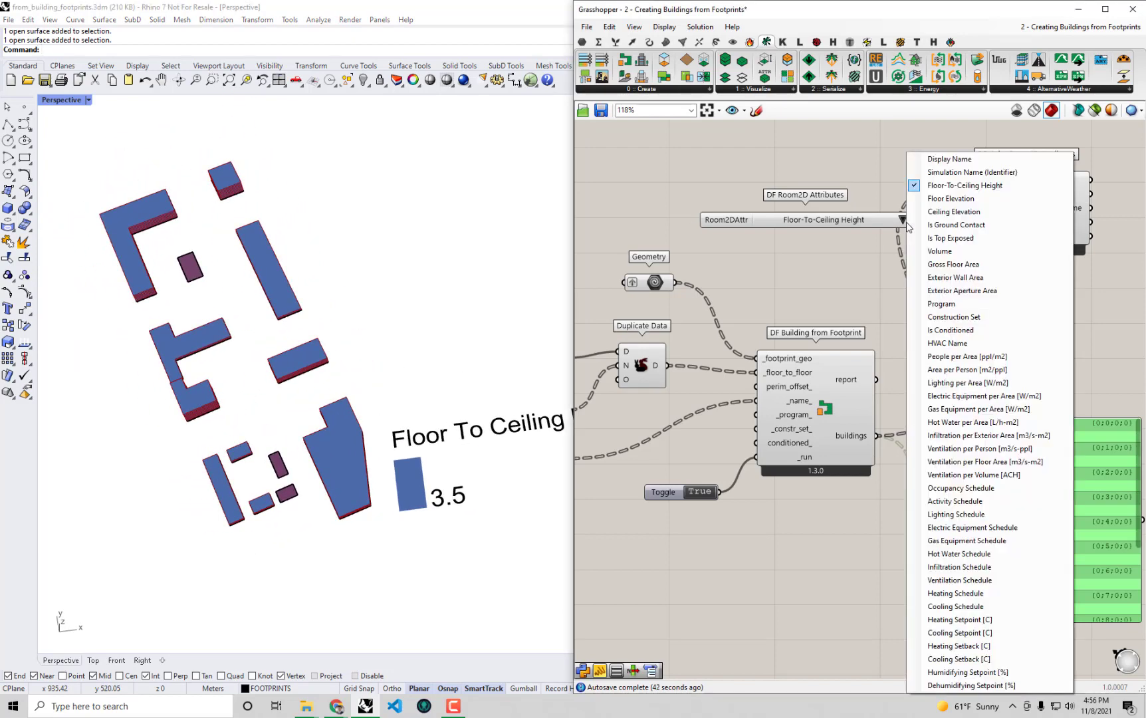
pyautogui.click(959, 202)
pyautogui.moveTo(379, 474); pyautogui.dragTo(398, 535, button='right')
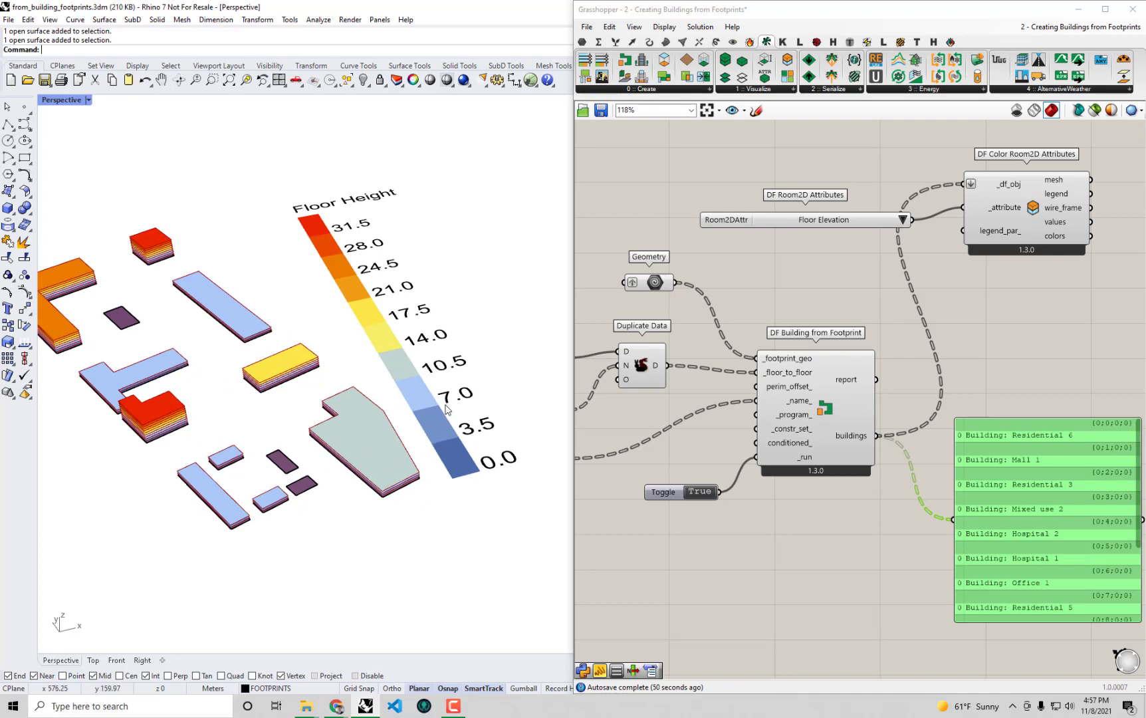
pyautogui.moveTo(303, 469); pyautogui.dragTo(226, 460, button='right')
pyautogui.scroll(2, 226, 460)
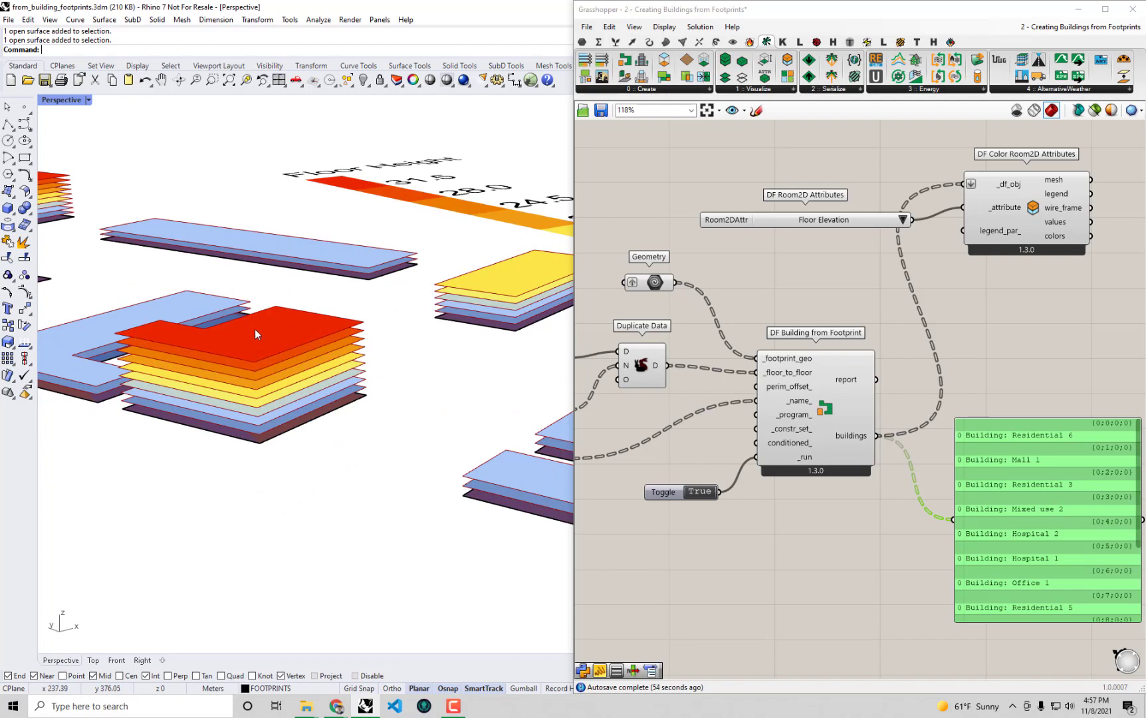
pyautogui.moveTo(254, 329); pyautogui.dragTo(289, 426, button='right')
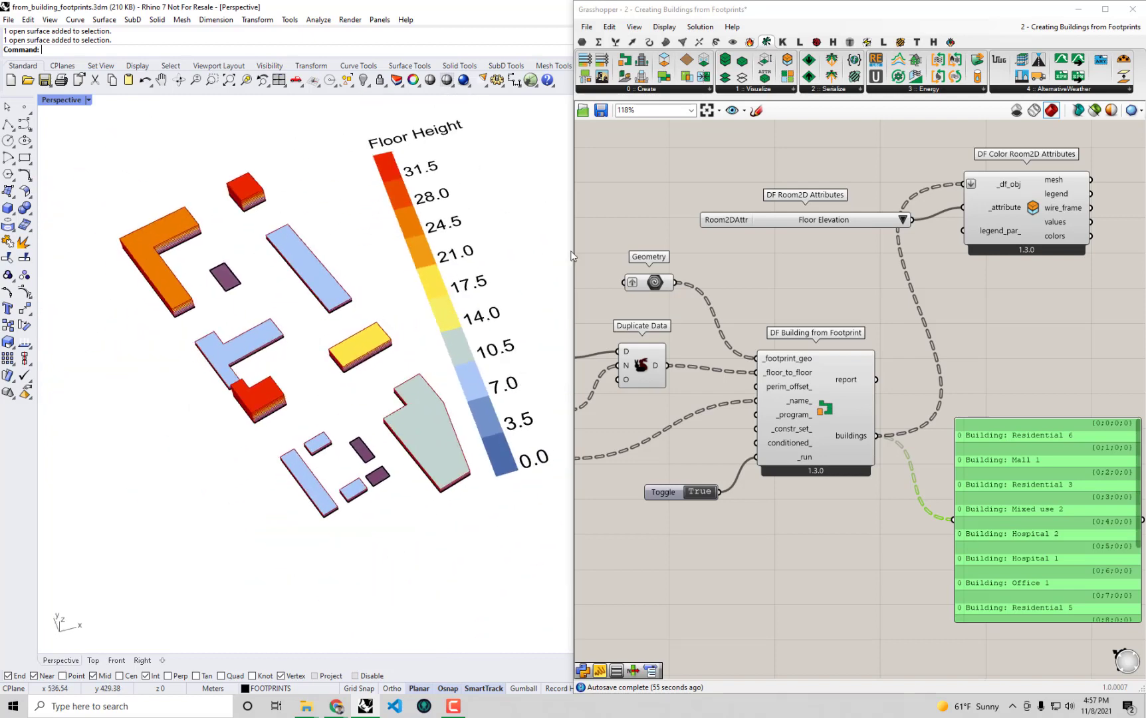
# Color the Room2Ds by Ceiling Elevation and after that by Gross Floor Area, checking the colored buildings
pyautogui.click(903, 220)
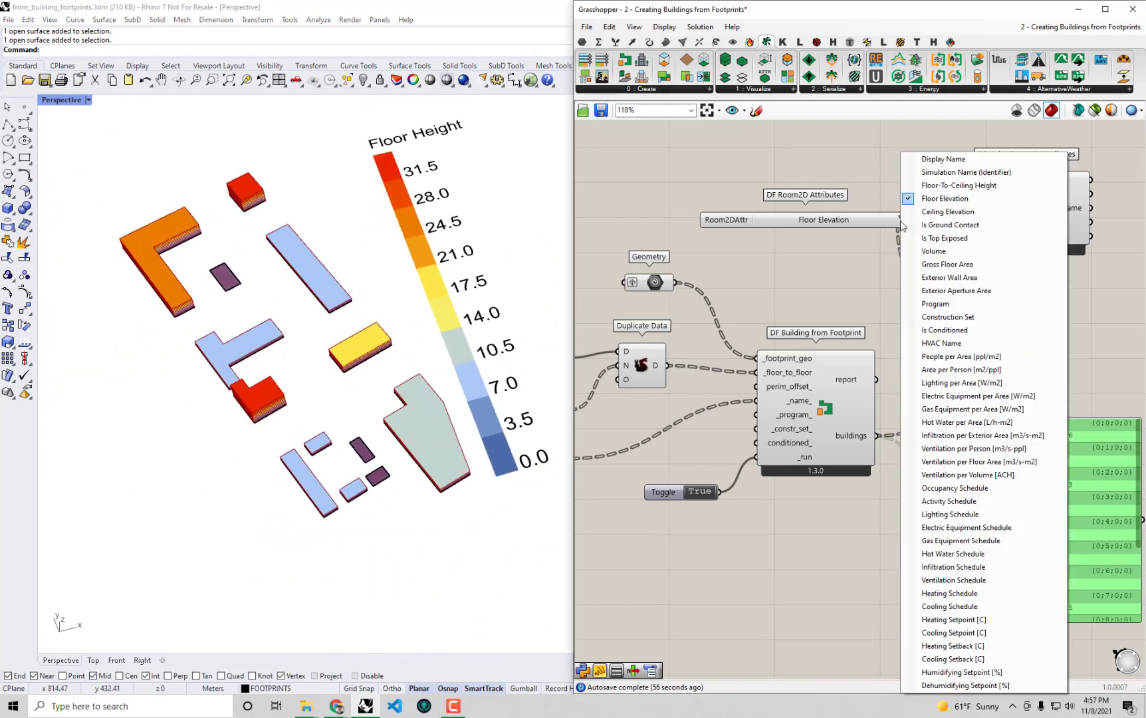
pyautogui.click(951, 212)
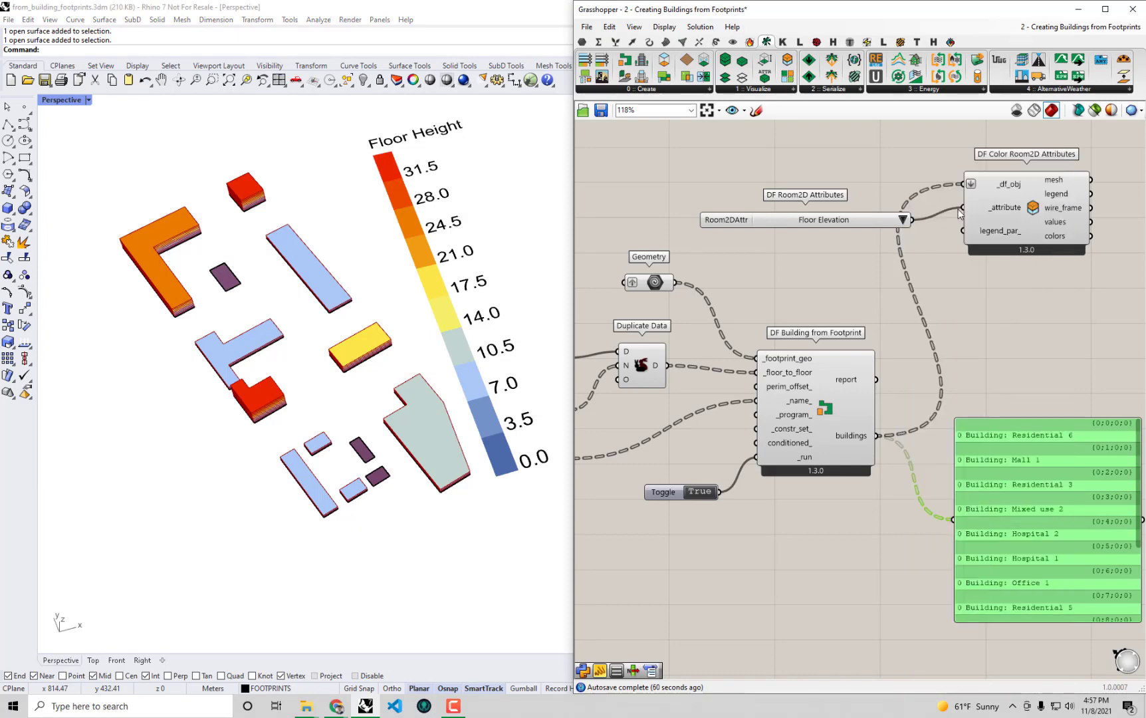
pyautogui.click(903, 220)
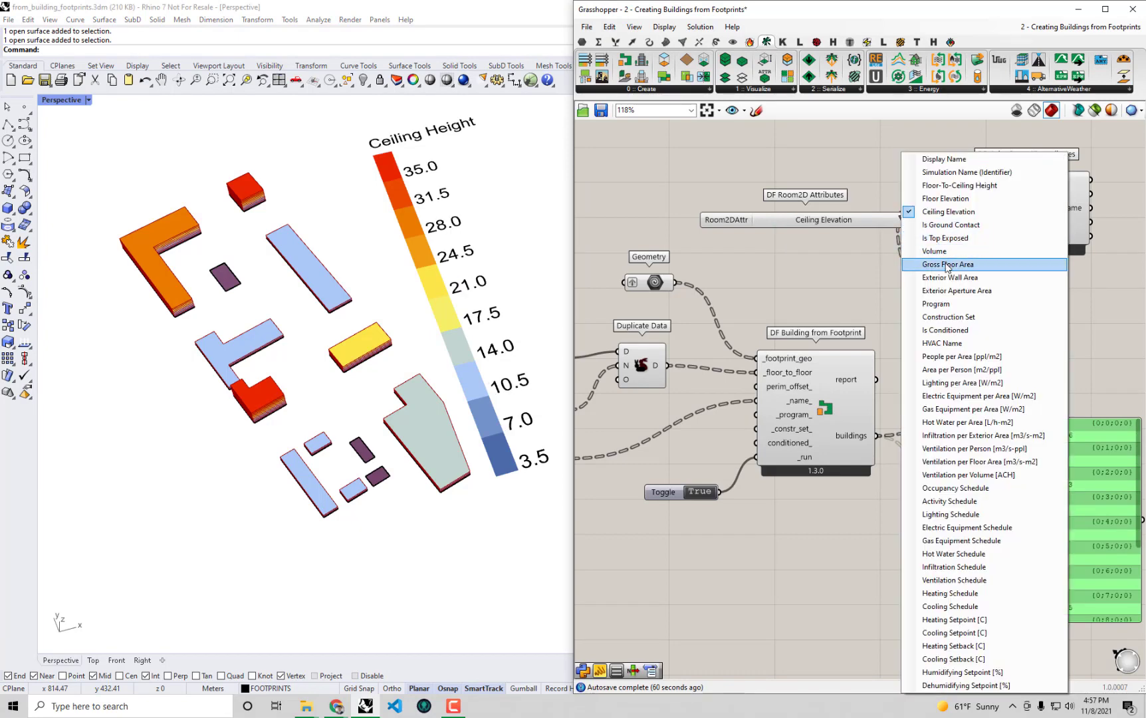
pyautogui.click(941, 264)
pyautogui.moveTo(381, 221); pyautogui.dragTo(333, 286, button='right')
pyautogui.scroll(3, 307, 331)
pyautogui.scroll(-3, 307, 331)
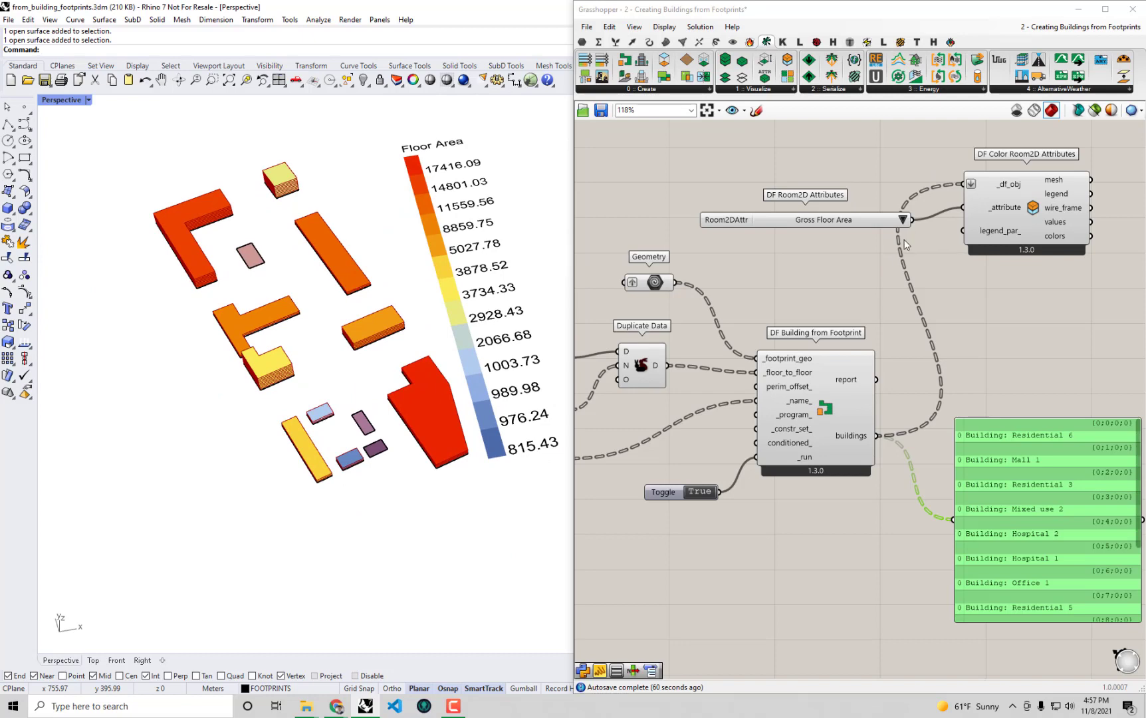
# Set the Room2D attribute to Construction Set and view its full legend beside the buildings
pyautogui.click(904, 220)
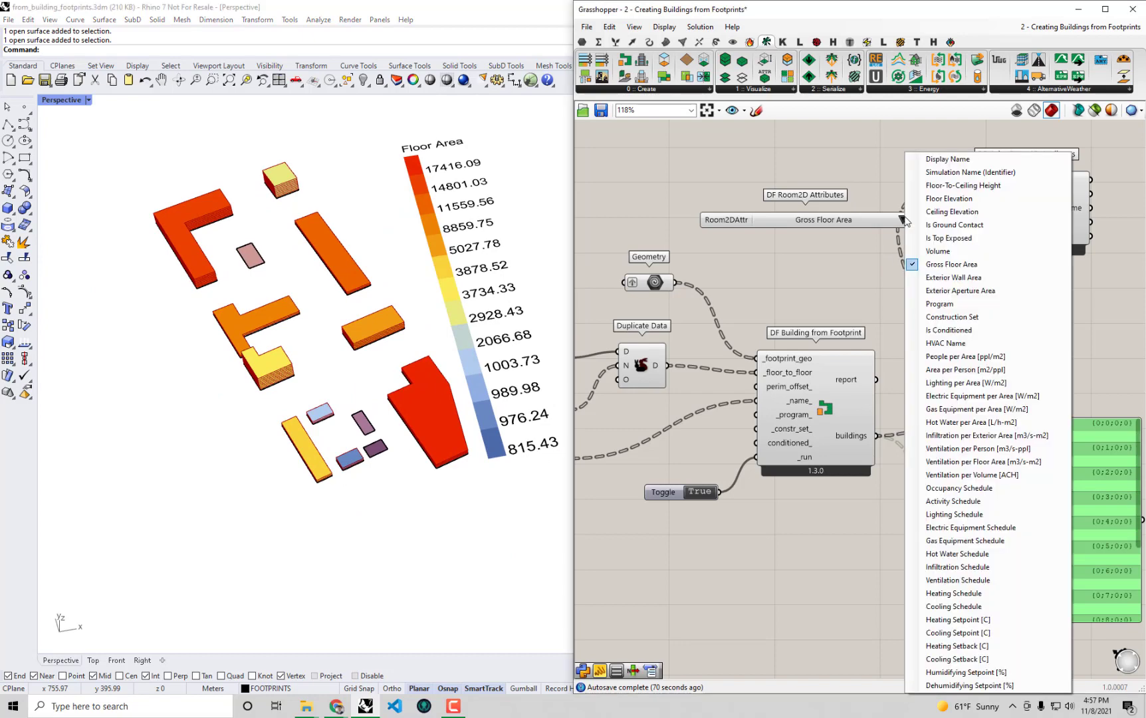
pyautogui.click(954, 317)
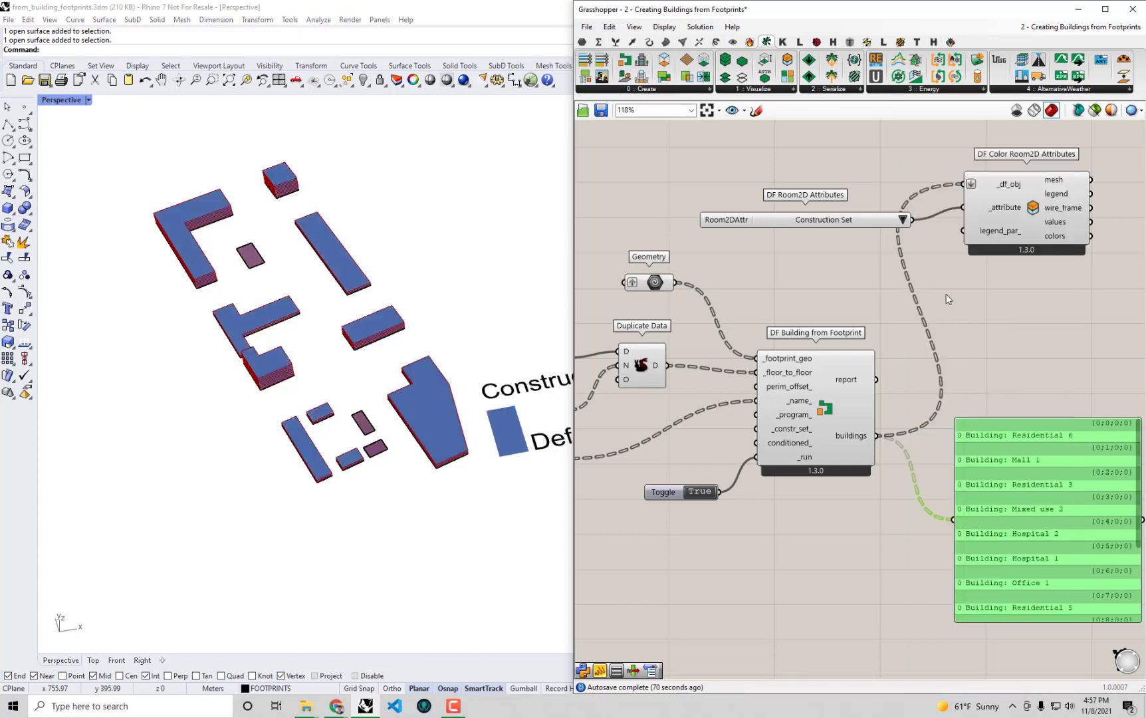
pyautogui.moveTo(398, 359); pyautogui.dragTo(341, 359, button='right')
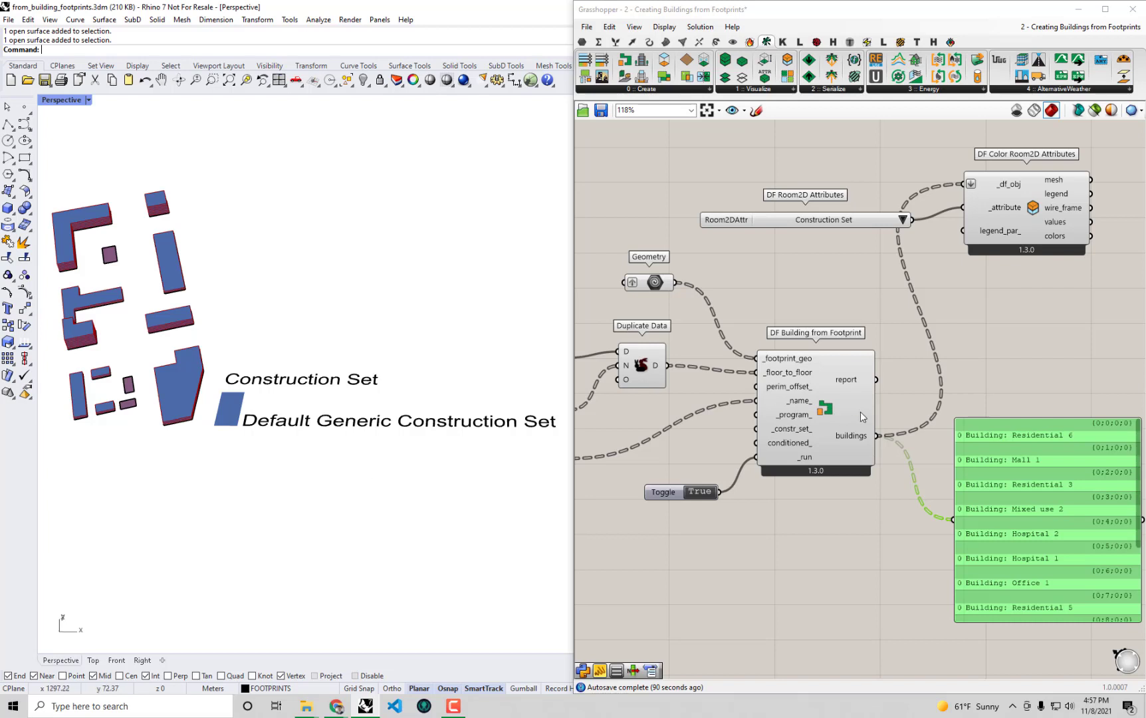
# Shift the DF Building from Footprint component slightly closer to Duplicate Data and review the colored buildings in the viewport
pyautogui.moveTo(861, 412); pyautogui.dragTo(851, 417)
pyautogui.click(884, 357)
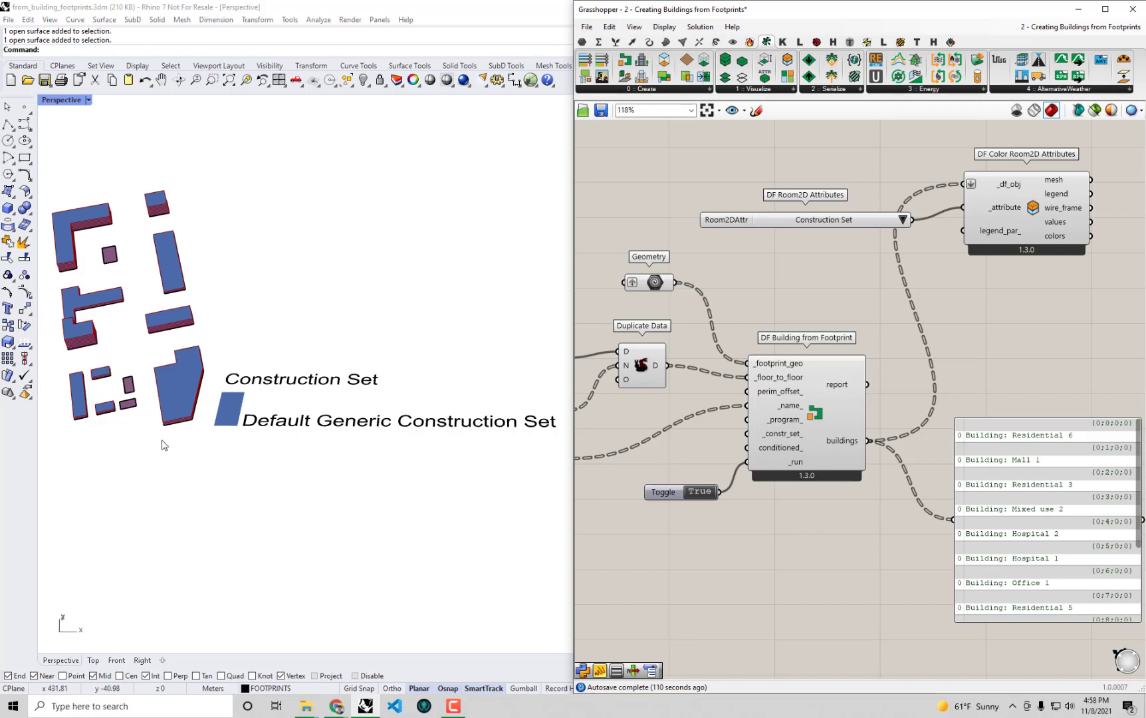
pyautogui.keyDown('shift'); pyautogui.moveTo(166, 444); pyautogui.dragTo(353, 340, button='right'); pyautogui.keyUp('shift')
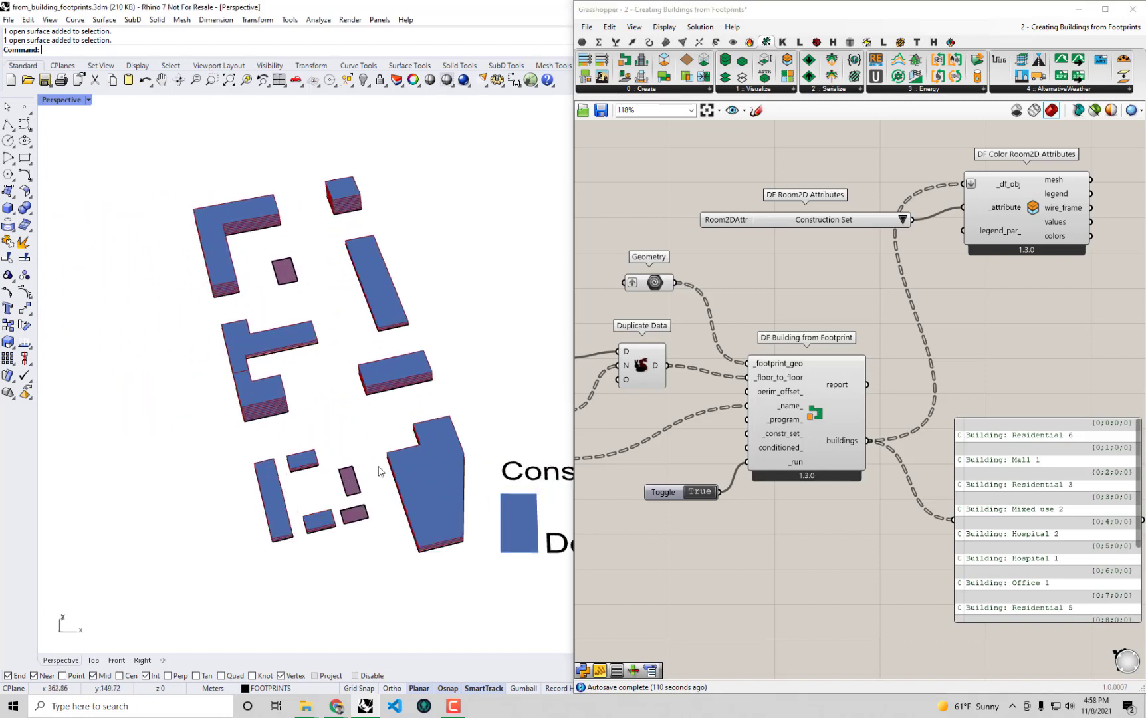
pyautogui.scroll(2, 393, 467)
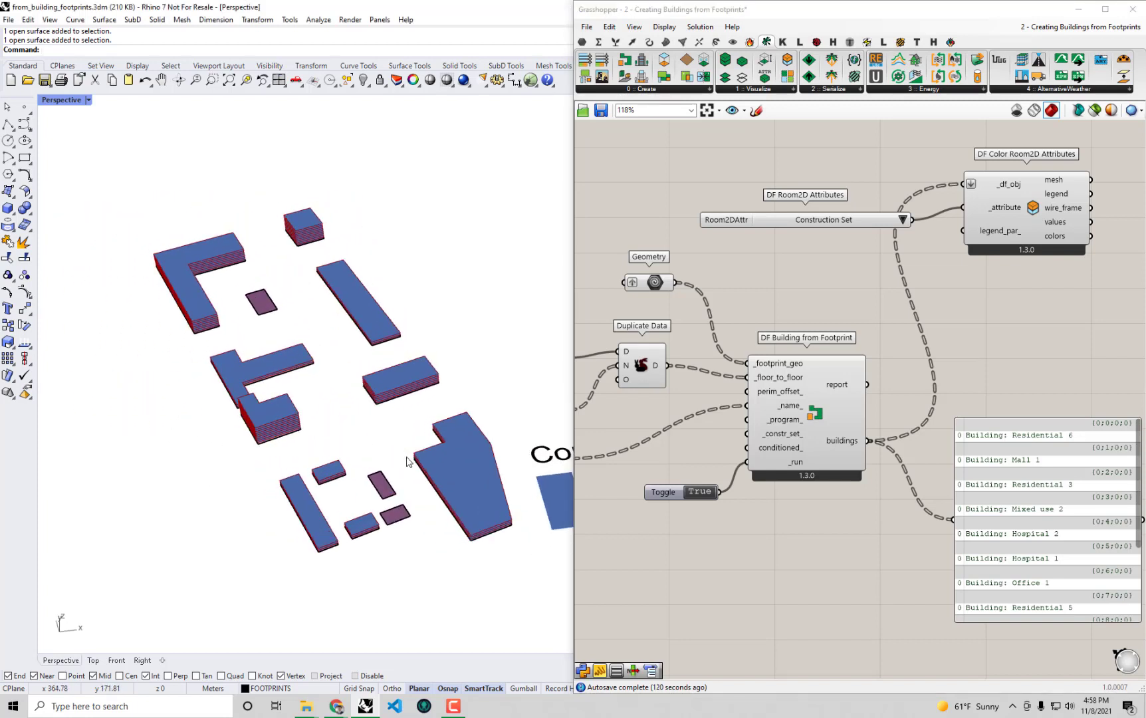
pyautogui.keyDown('shift'); pyautogui.moveTo(381, 460); pyautogui.dragTo(347, 417, button='right'); pyautogui.keyUp('shift')
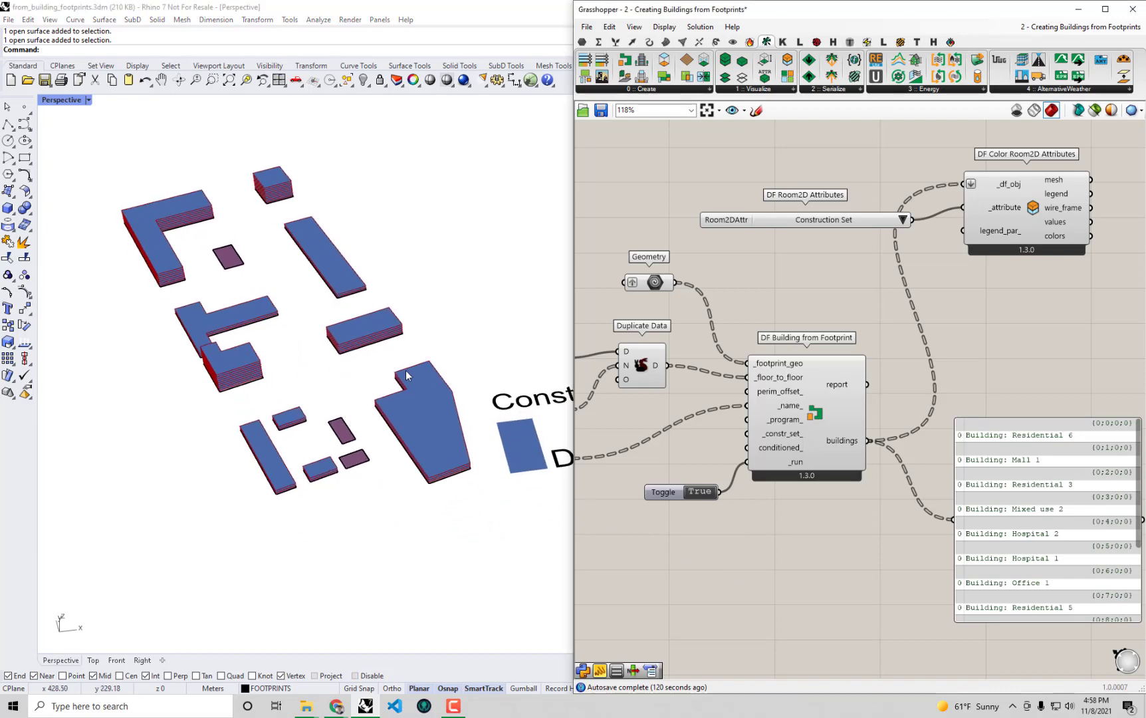
pyautogui.moveTo(418, 477); pyautogui.dragTo(404, 389, button='right')
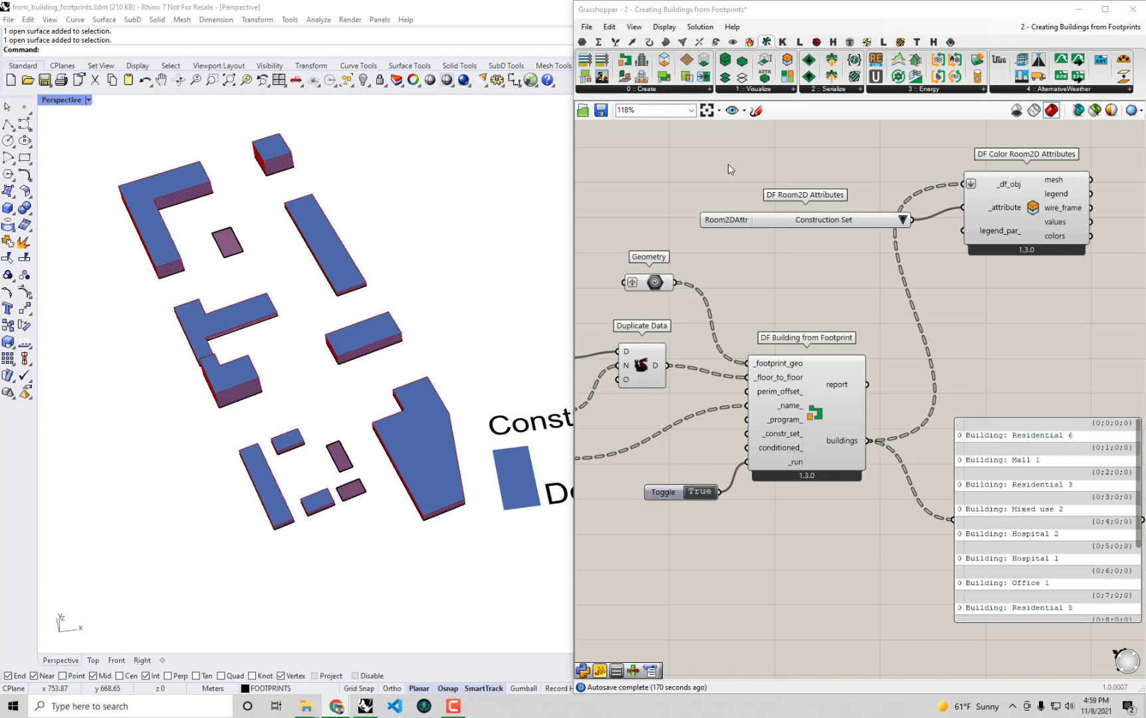
pyautogui.rightClick(817, 360)
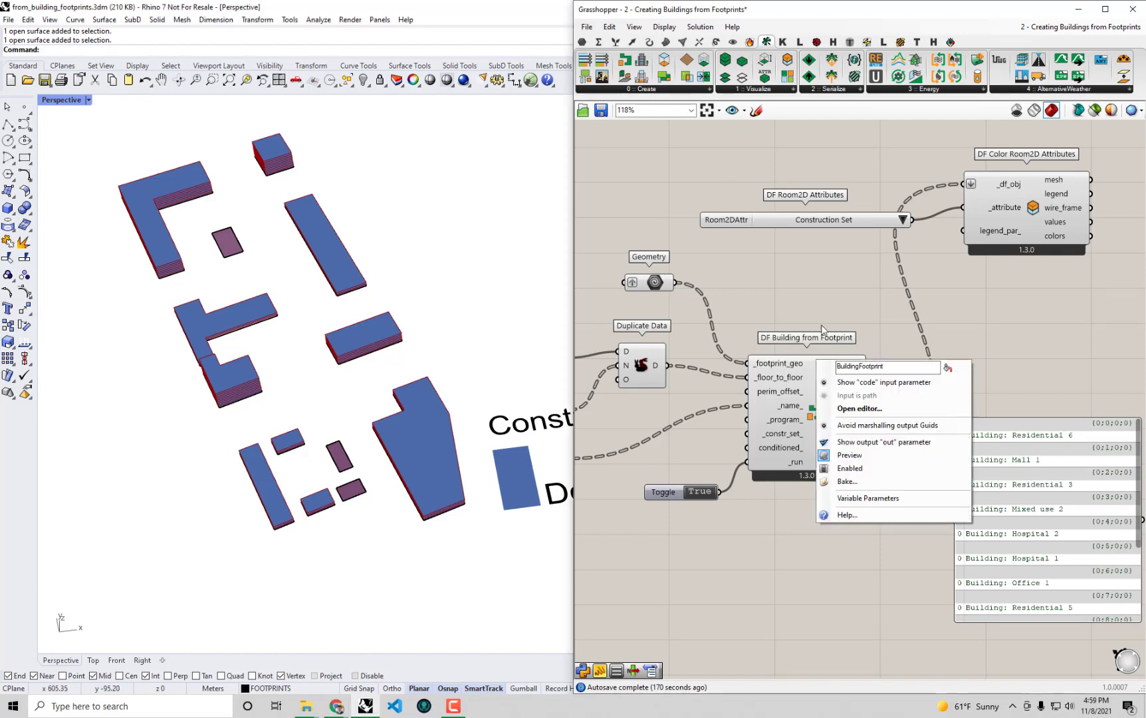
pyautogui.click(823, 329)
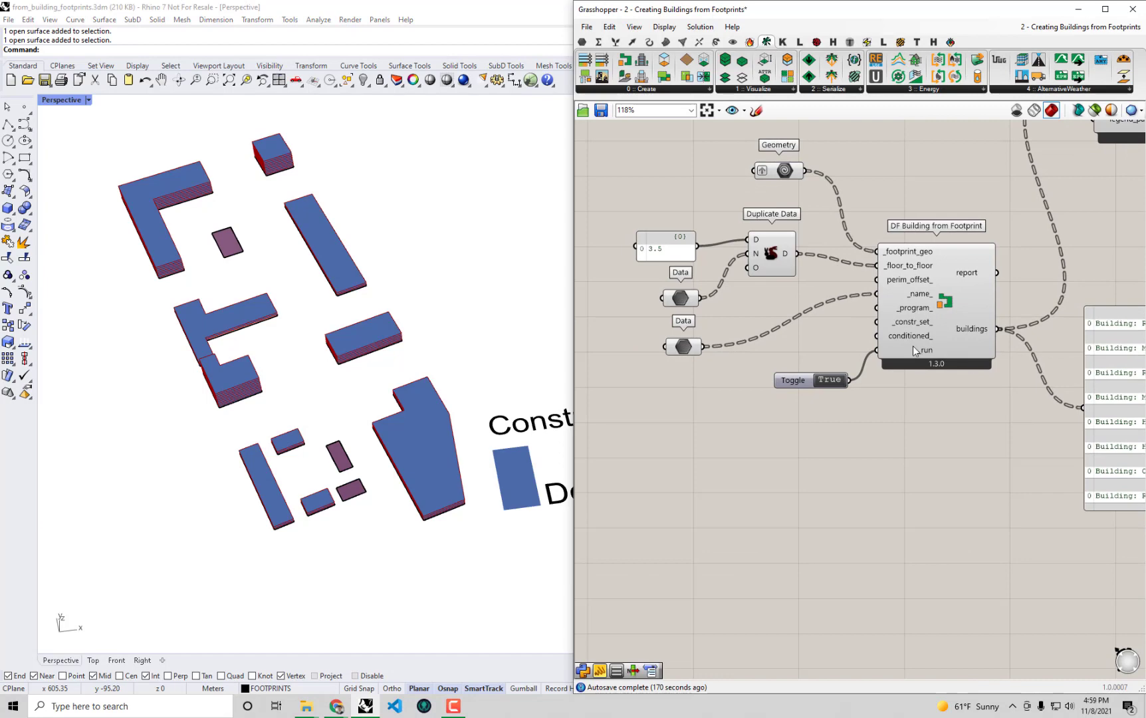
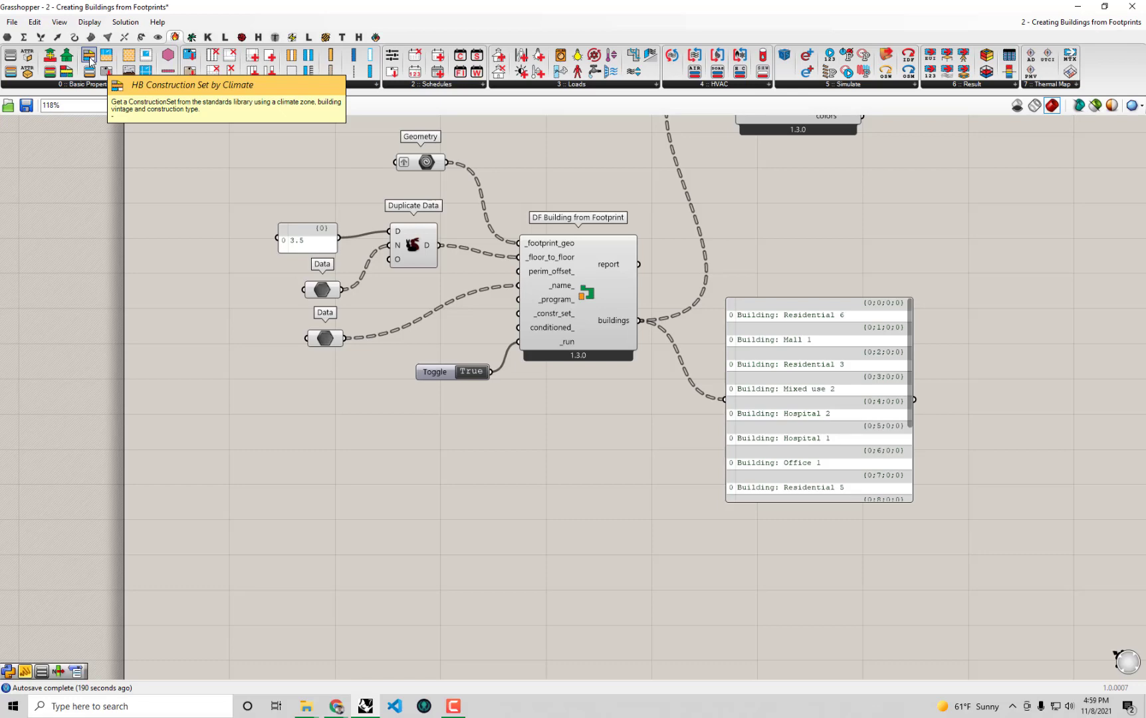
# Move the run Toggle further below the DF Building from Footprint component and read the description of its _constr_set_ input
pyautogui.scroll(3, 524, 296)
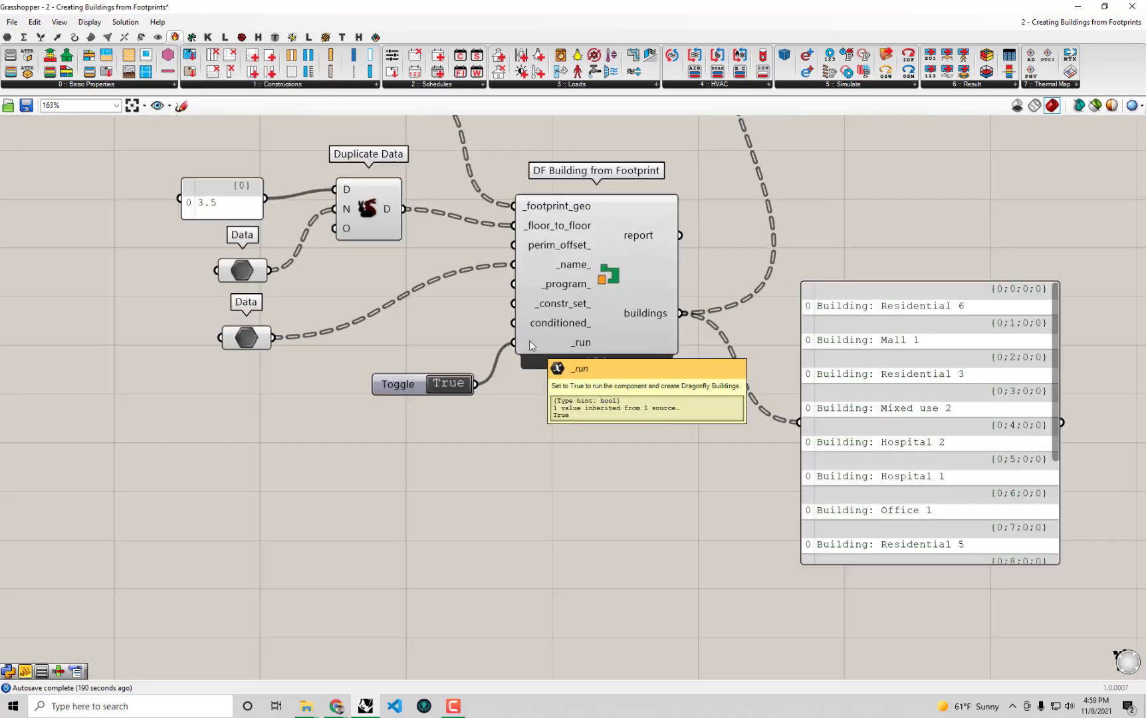
pyautogui.moveTo(598, 395); pyautogui.dragTo(628, 438, button='right')
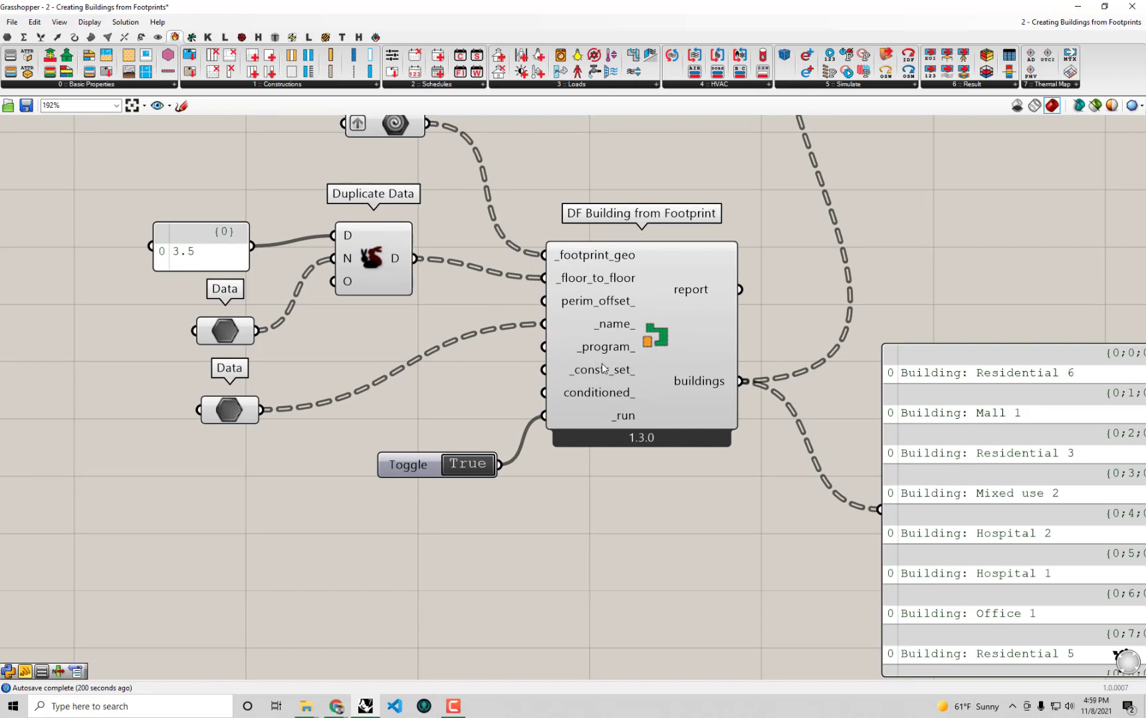
pyautogui.moveTo(408, 464); pyautogui.dragTo(420, 528)
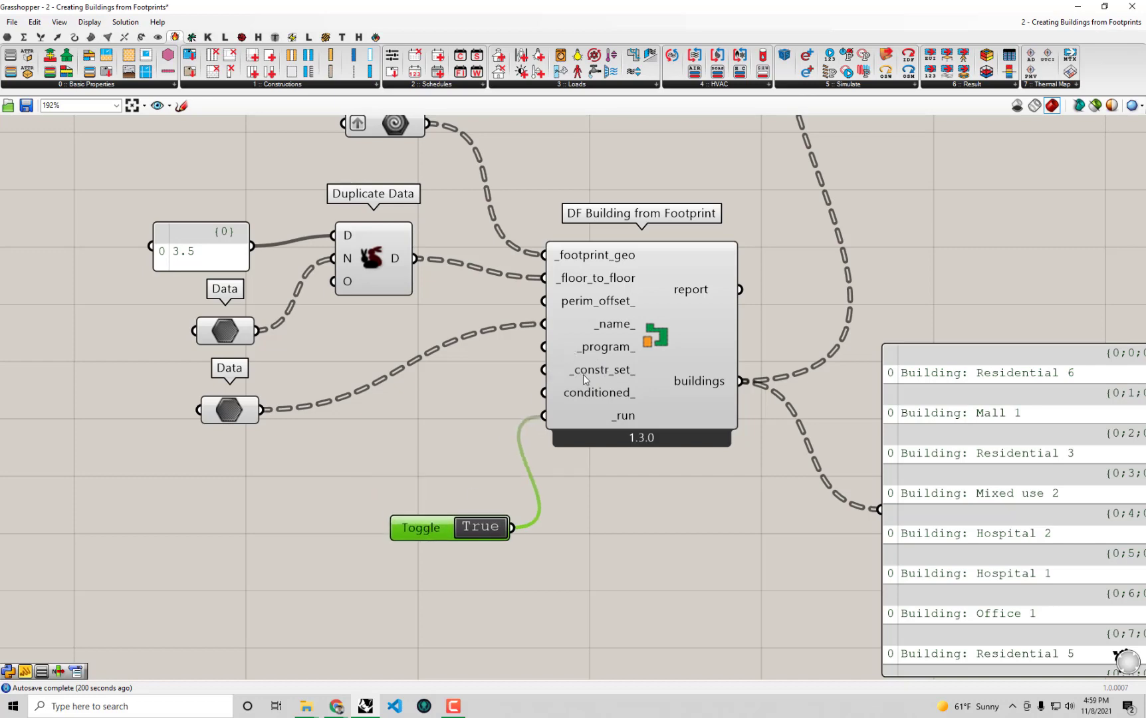
pyautogui.moveTo(583, 374)
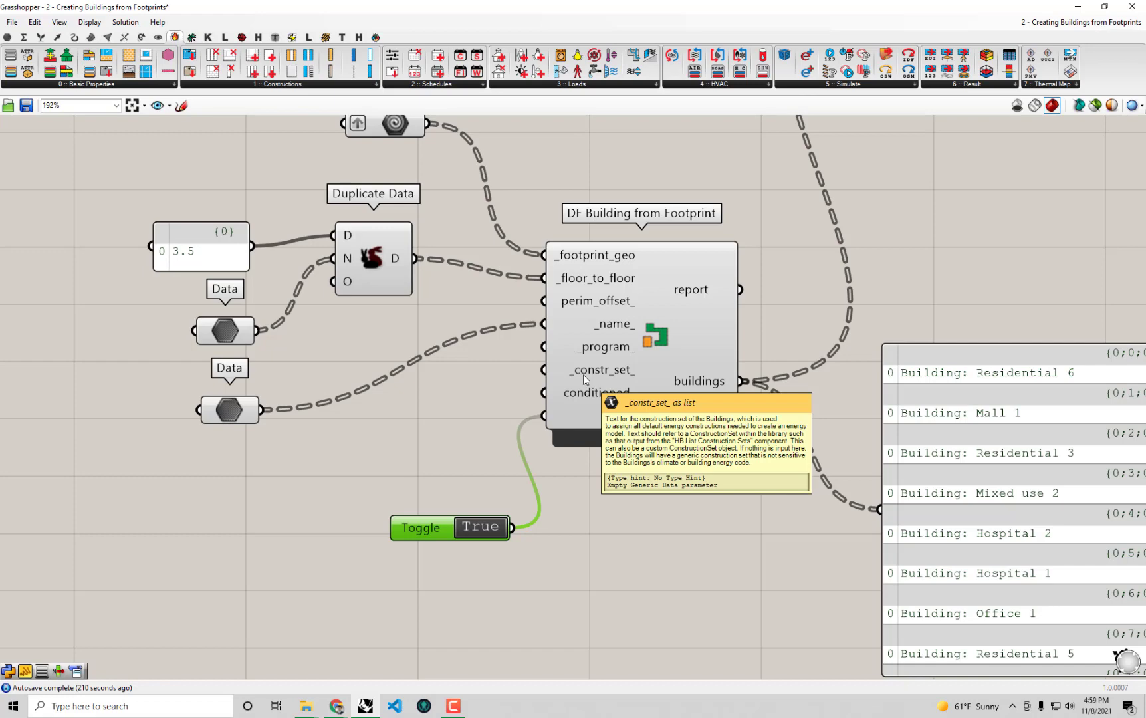
pyautogui.click(462, 394)
pyautogui.scroll(-2, 462, 395)
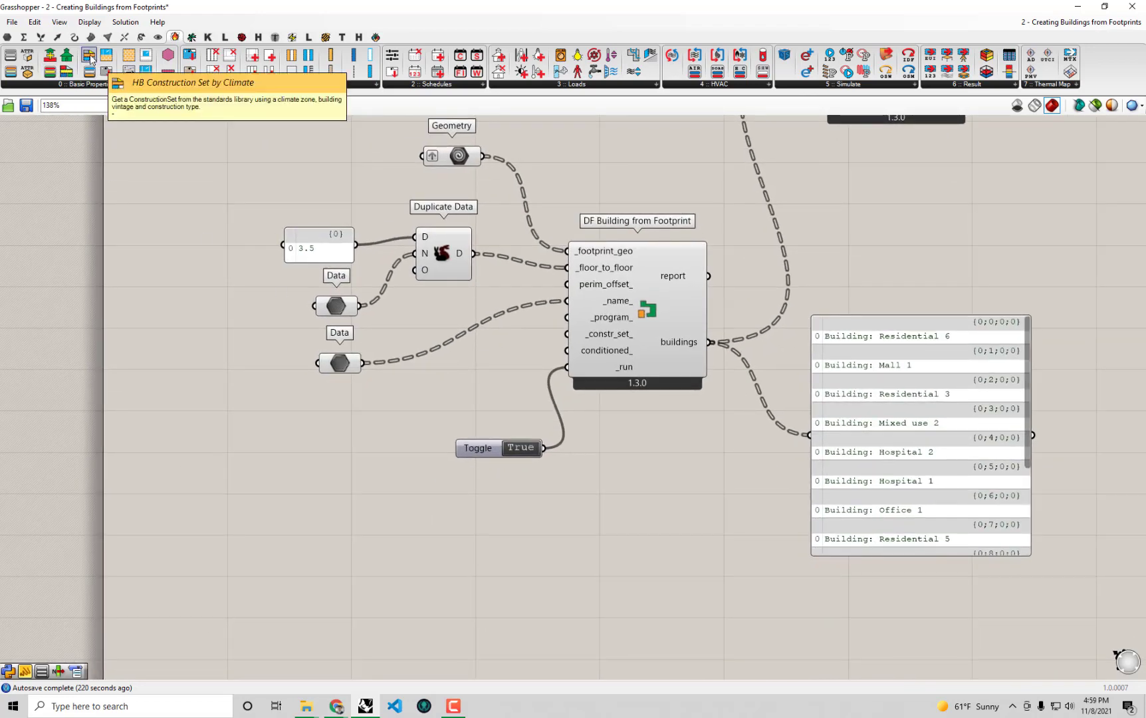
# Add HB Construction Set by Climate and an HB Climate Zones list kept at 5 - Cool, and connect the list to _climate_zone
pyautogui.moveTo(89, 57); pyautogui.dragTo(339, 499)
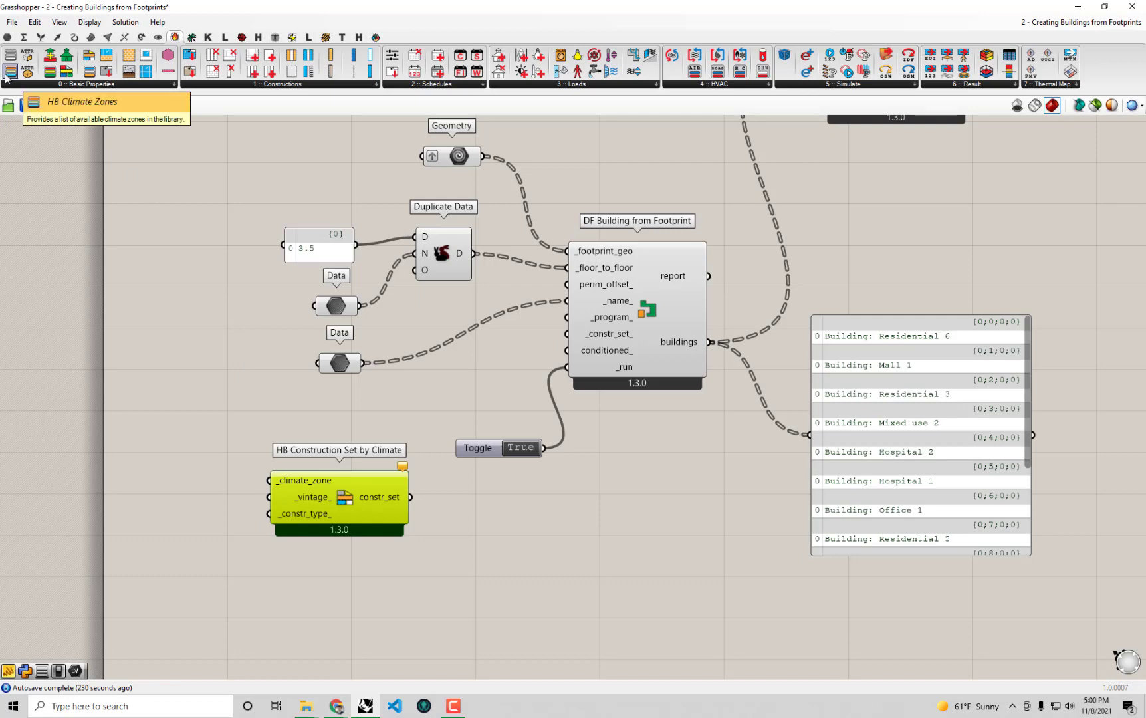
pyautogui.moveTo(10, 75); pyautogui.dragTo(143, 474)
pyautogui.click(204, 471)
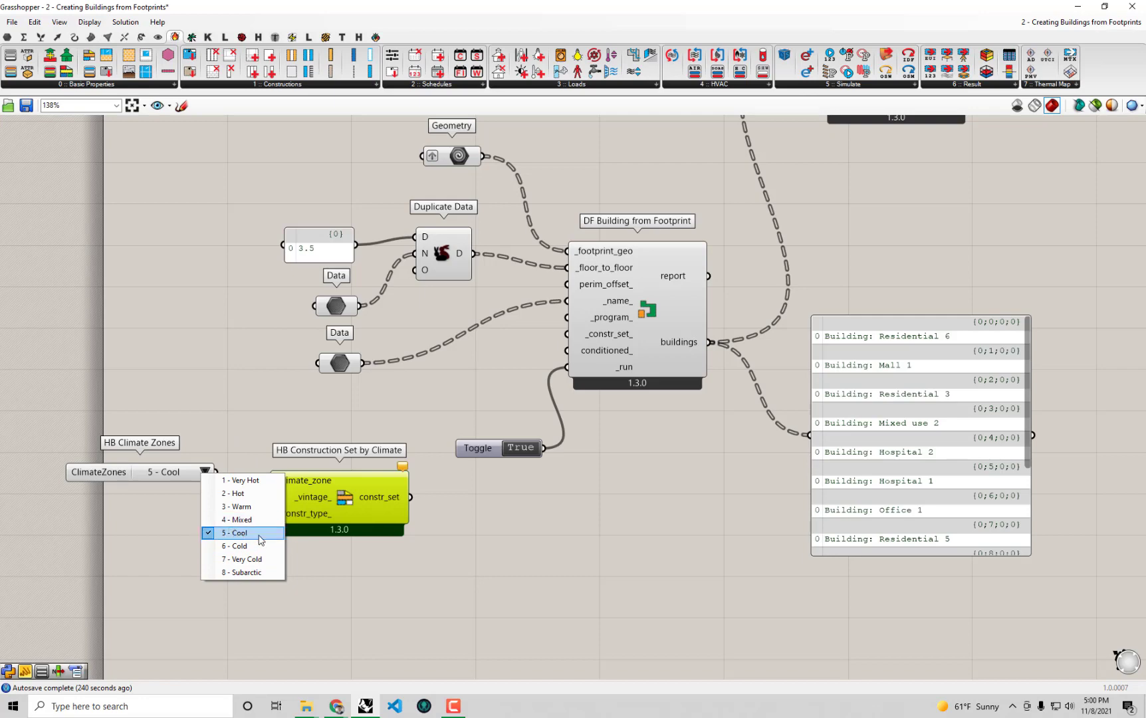
pyautogui.click(233, 444)
pyautogui.moveTo(176, 468); pyautogui.dragTo(270, 480)
pyautogui.moveTo(365, 504); pyautogui.dragTo(349, 504)
# Shift the buildings panel lower on the canvas and feed it with the constr_set output instead
pyautogui.moveTo(868, 541); pyautogui.dragTo(762, 676)
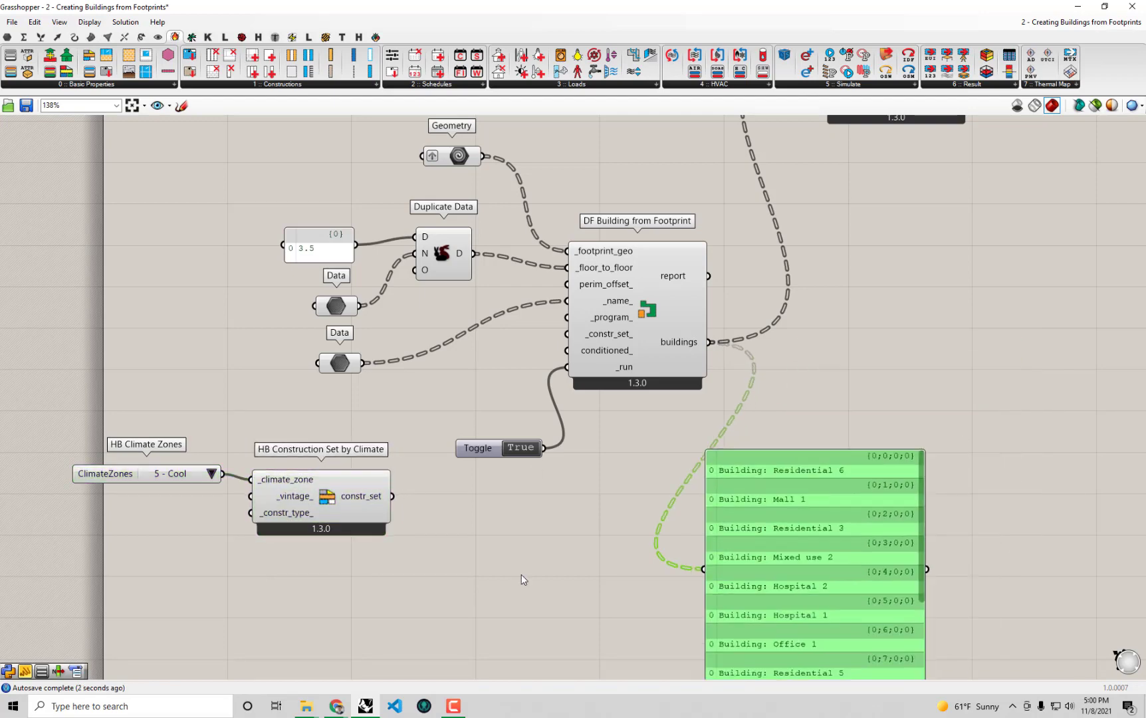
pyautogui.moveTo(393, 497); pyautogui.dragTo(703, 568)
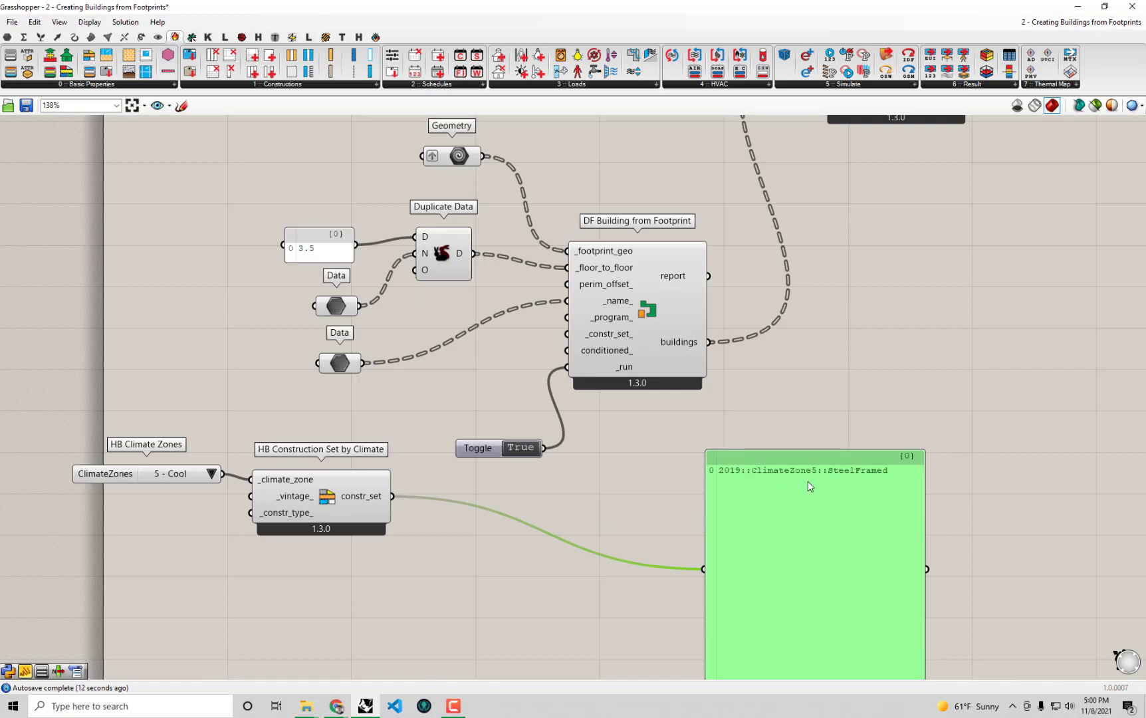
# Raise the climate zone list and construction set component together, and connect constr_set to the _constr_set_ input of DF Building from Footprint
pyautogui.click(339, 503)
pyautogui.moveTo(318, 560); pyautogui.dragTo(168, 461)
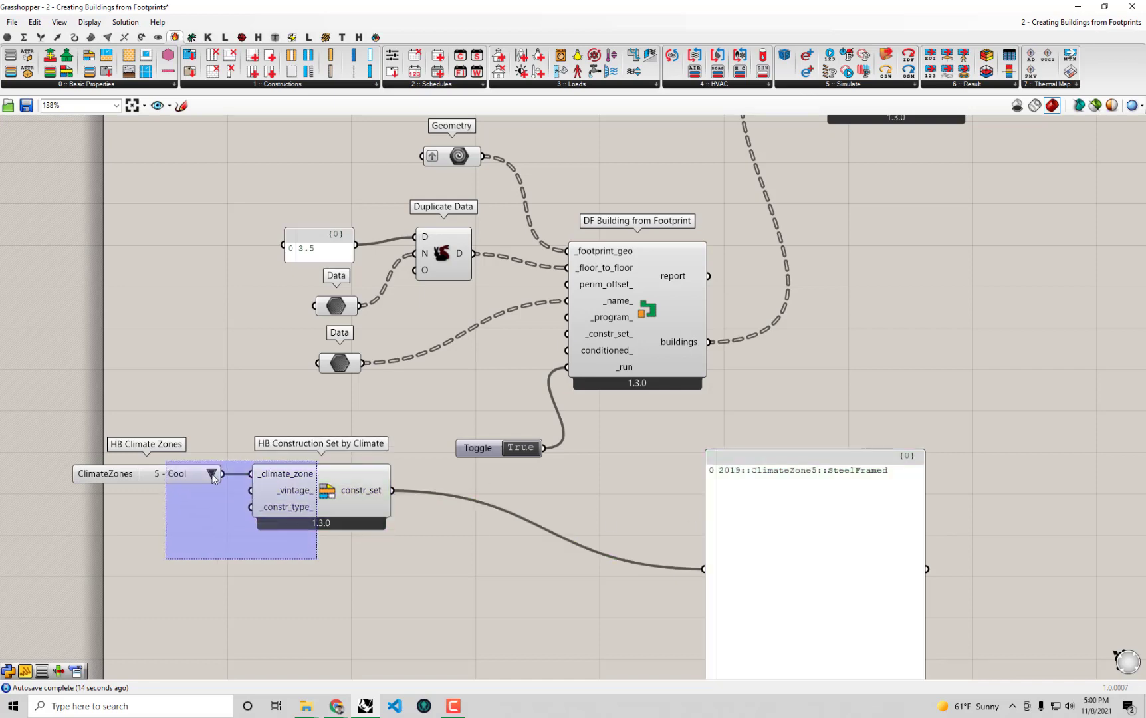
pyautogui.moveTo(296, 489); pyautogui.dragTo(297, 449)
pyautogui.click(409, 522)
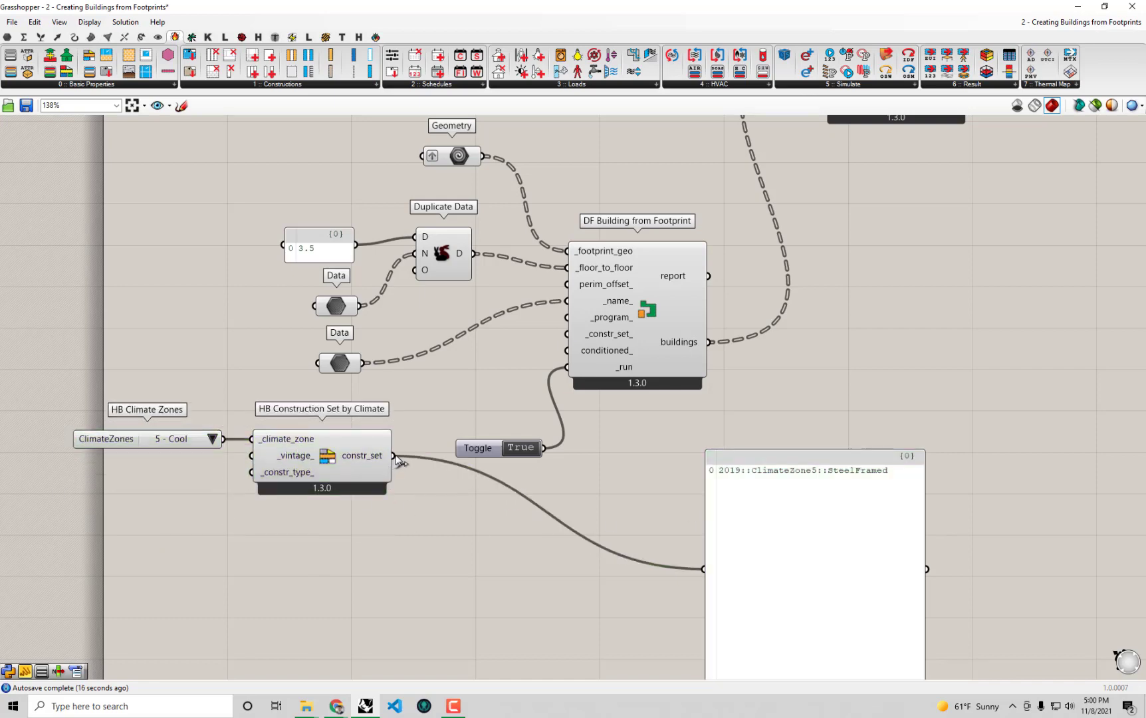
pyautogui.moveTo(395, 455); pyautogui.dragTo(569, 336)
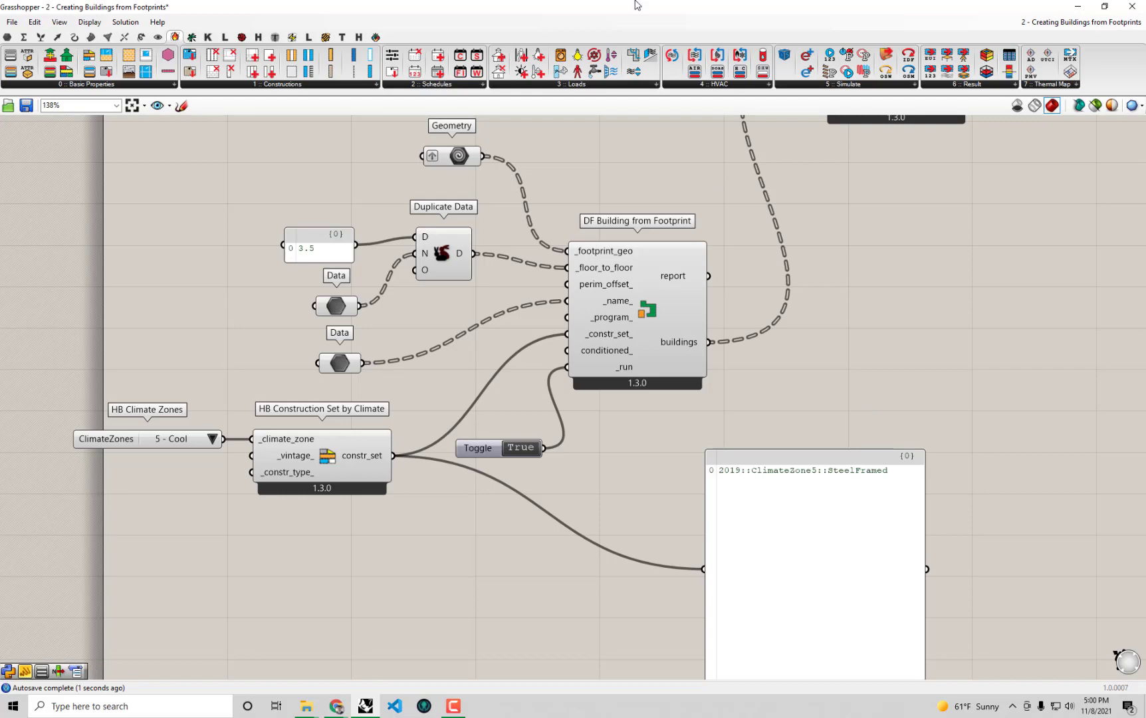
# Examine the buildings and their Construction Set legend in the Rhino viewport from several distances and angles
pyautogui.moveTo(636, 4); pyautogui.dragTo(1145, 131)
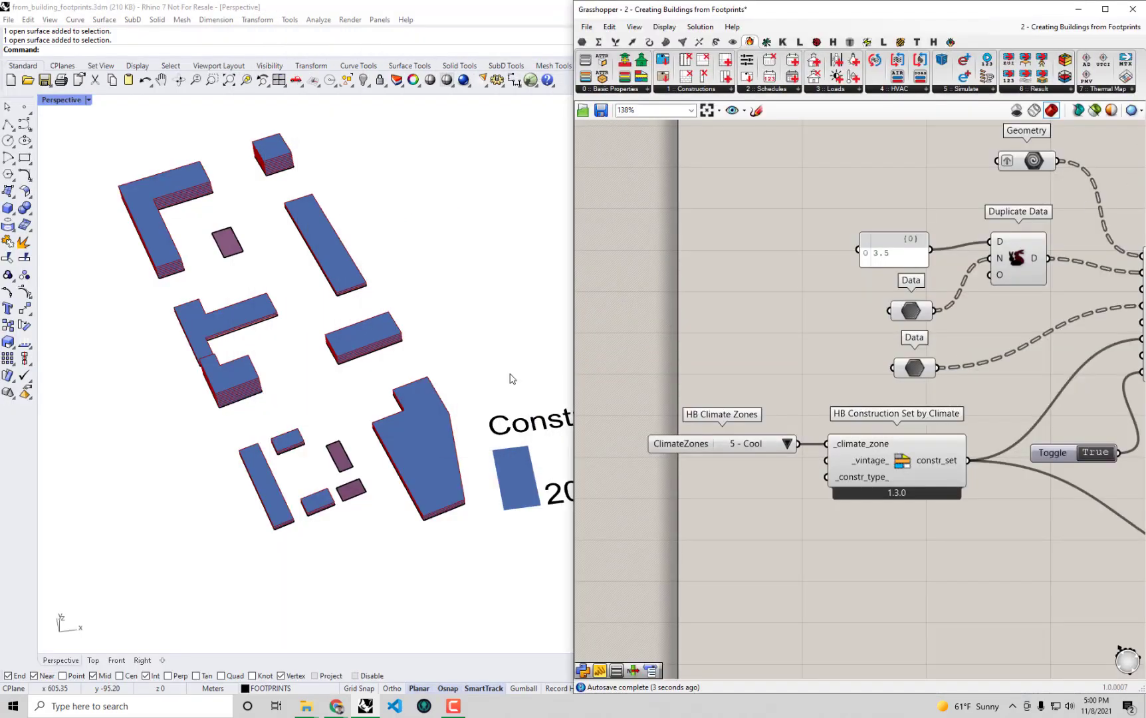
pyautogui.scroll(-5, 402, 380)
pyautogui.scroll(5, 365, 414)
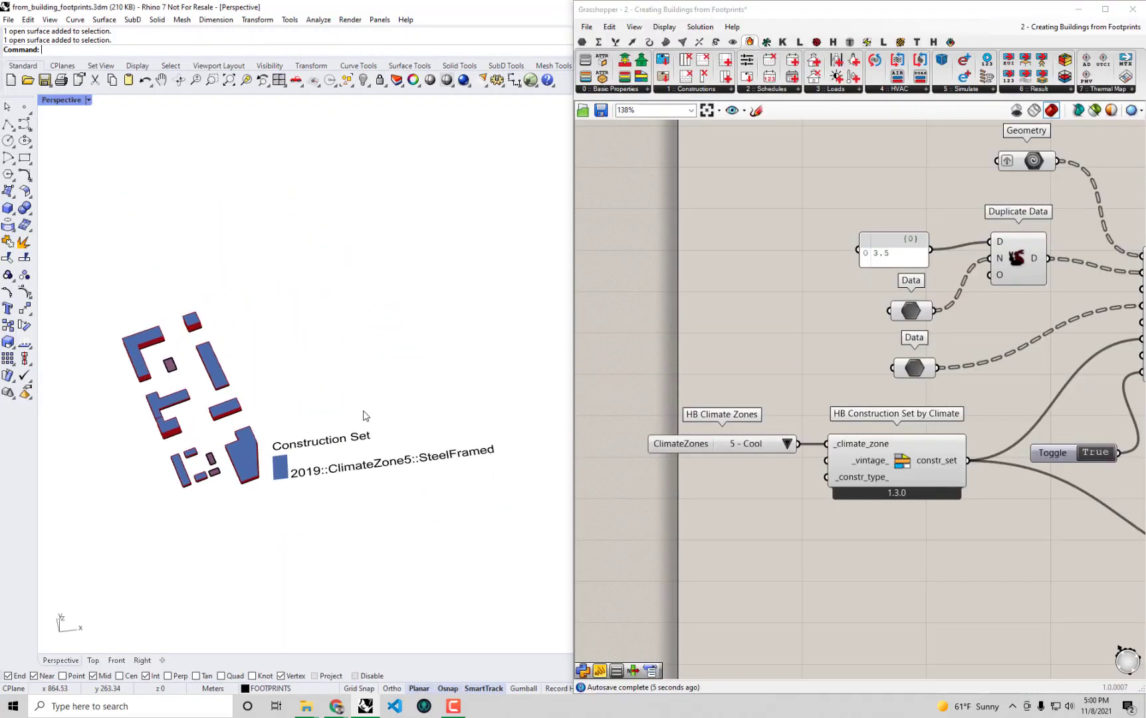
pyautogui.moveTo(332, 552); pyautogui.dragTo(266, 479, button='right')
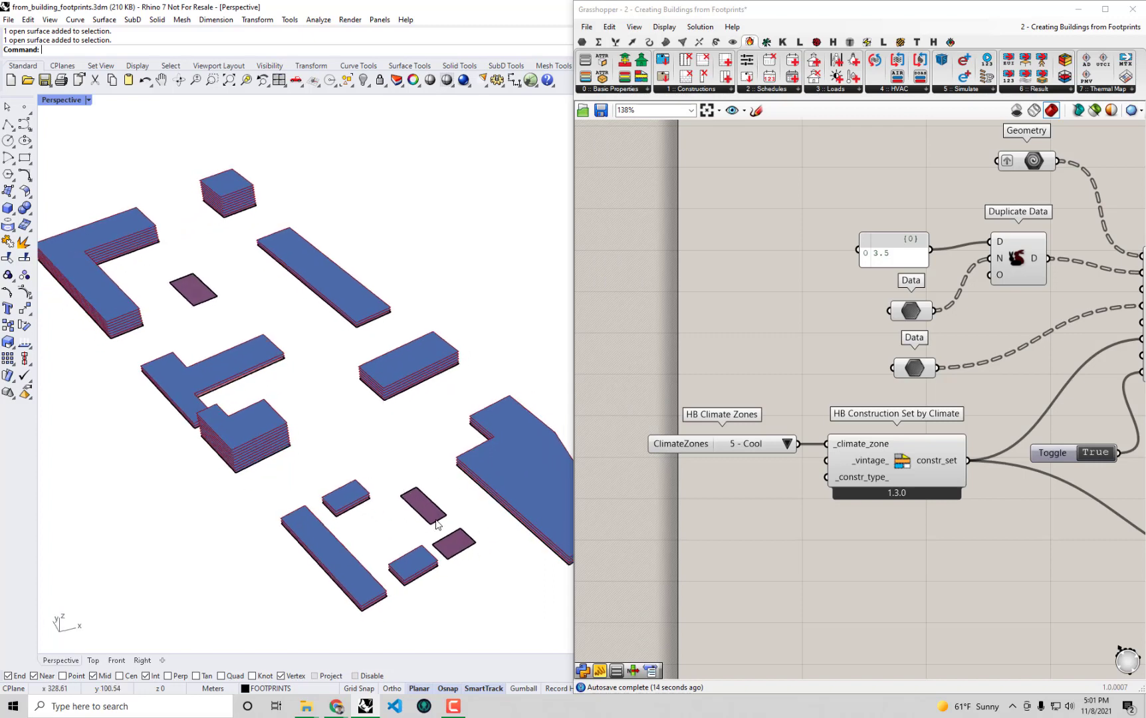
pyautogui.scroll(-4, 429, 535)
pyautogui.moveTo(440, 502); pyautogui.dragTo(376, 473, button='right')
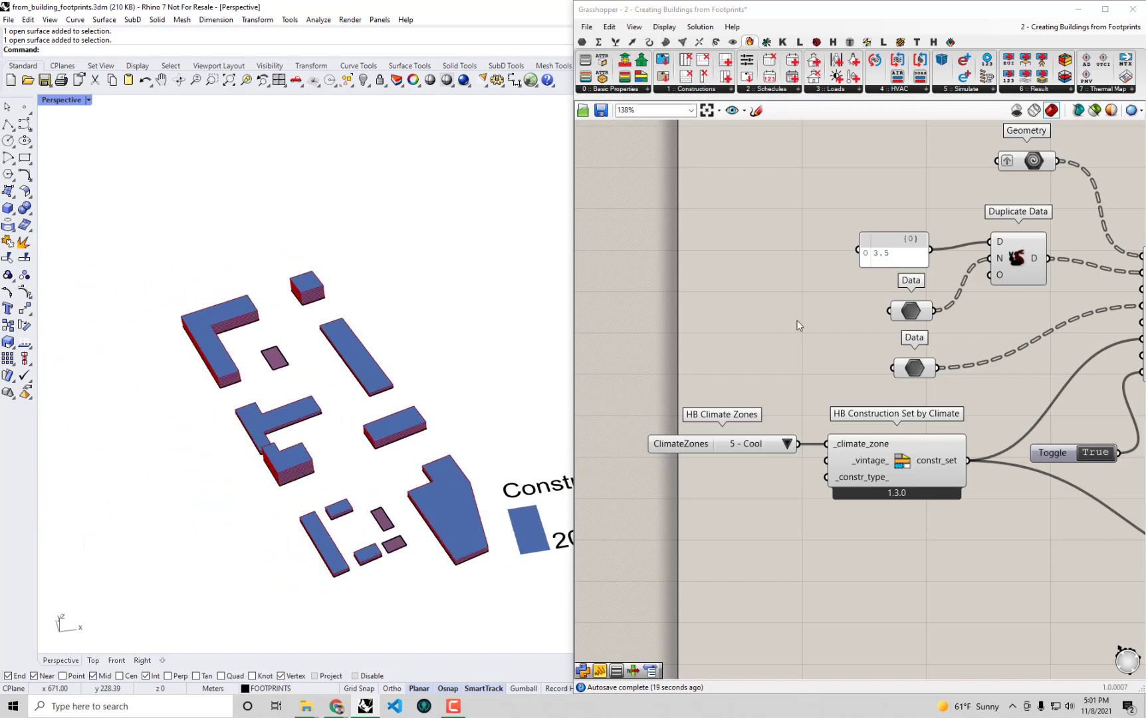
pyautogui.click(798, 325)
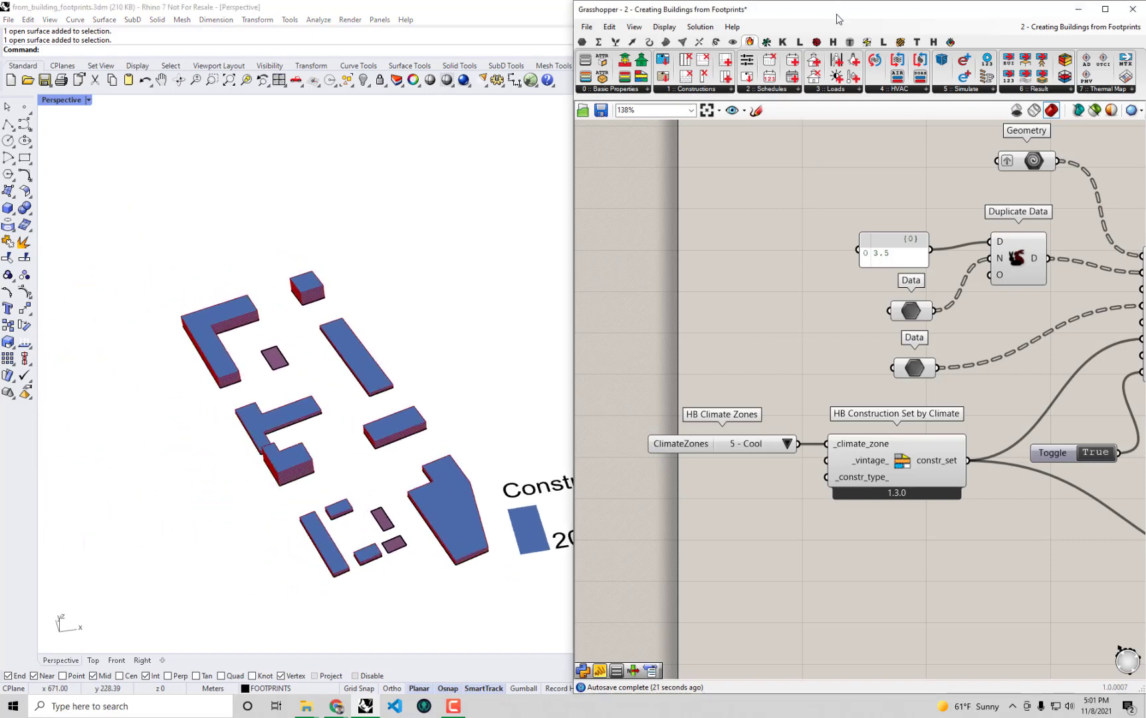
# Color the Room2Ds by Is Conditioned and show the Rhino viewport beside the canvas to check the result
pyautogui.moveTo(838, 19); pyautogui.dragTo(824, 3)
pyautogui.moveTo(759, 94); pyautogui.dragTo(735, 247, button='right')
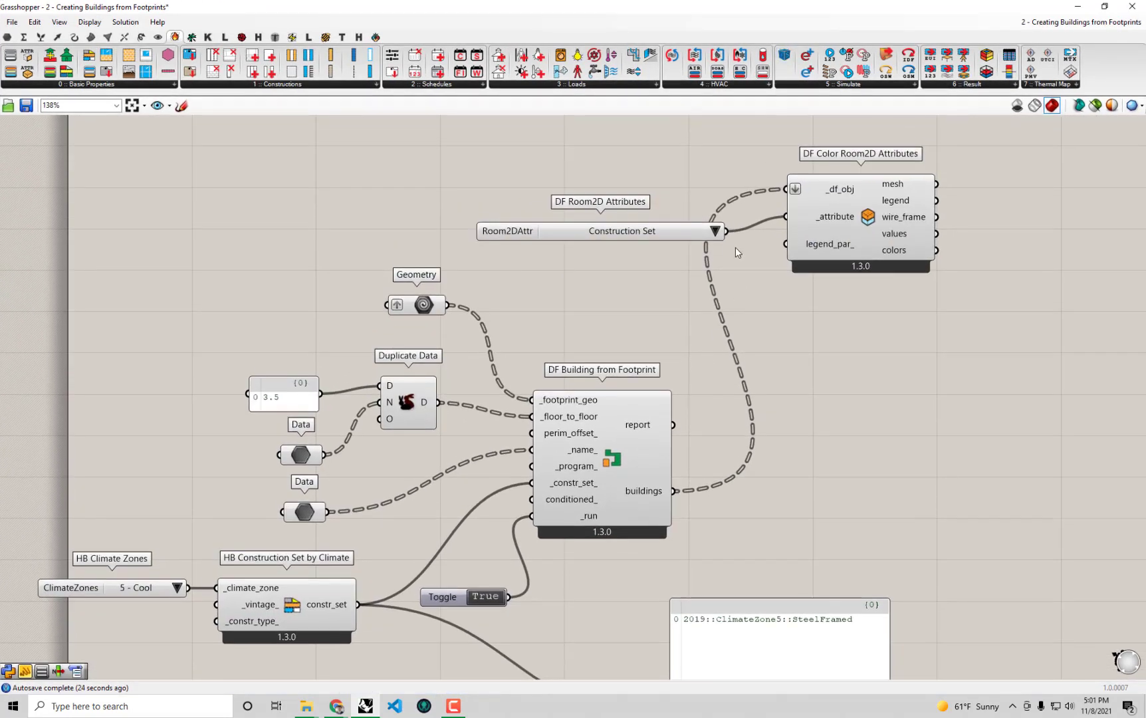
pyautogui.click(715, 230)
pyautogui.click(677, 204)
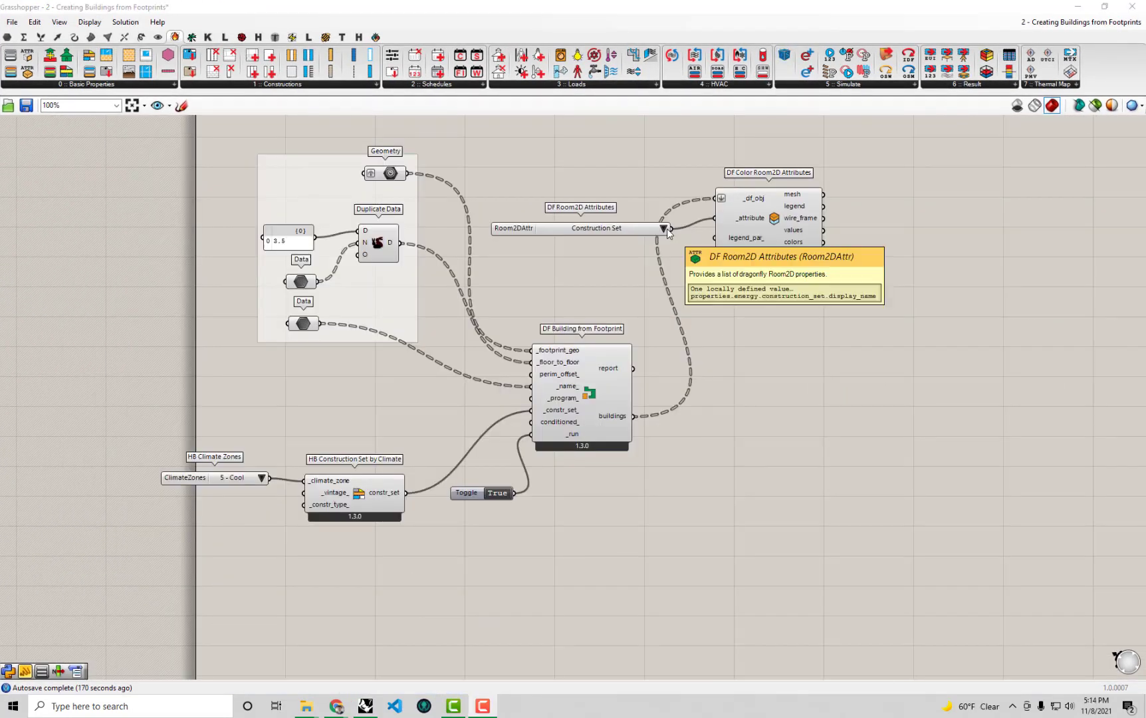
pyautogui.click(663, 228)
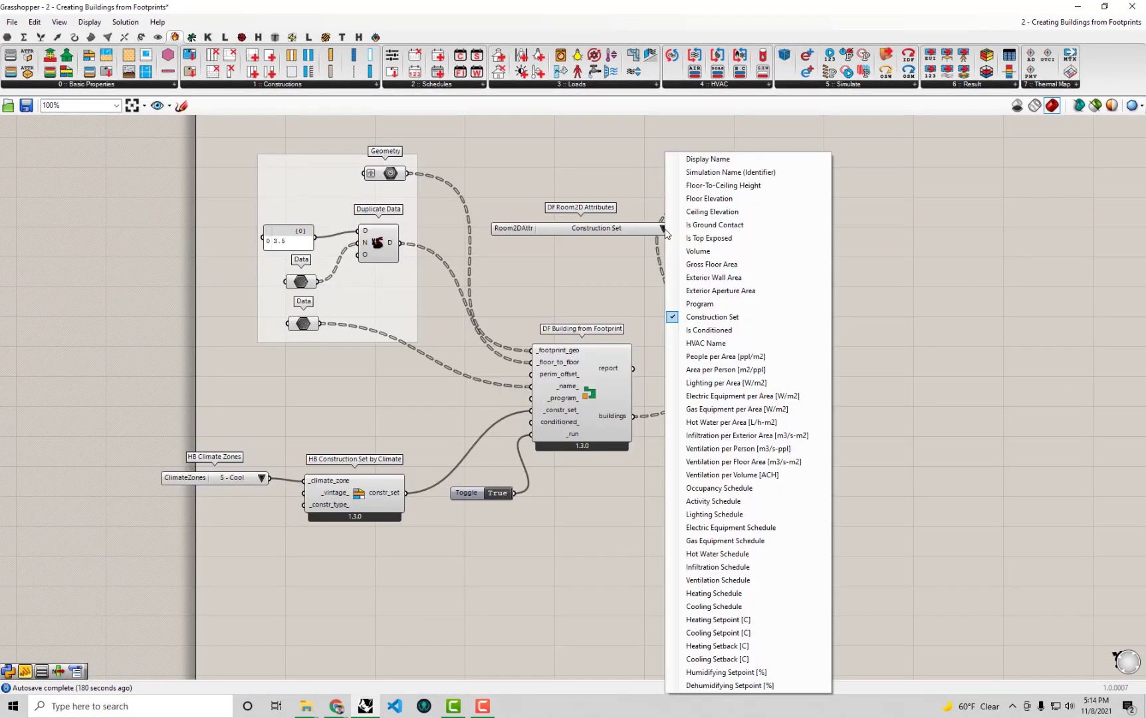
pyautogui.click(749, 331)
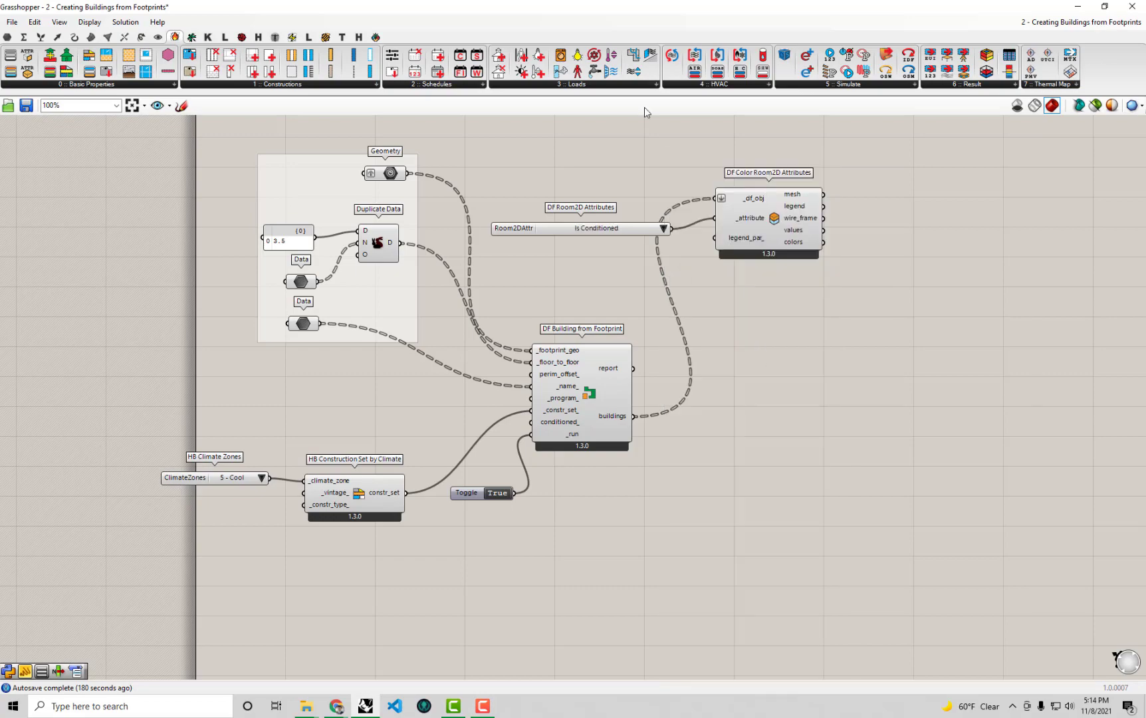
pyautogui.moveTo(643, 6); pyautogui.dragTo(1145, 178)
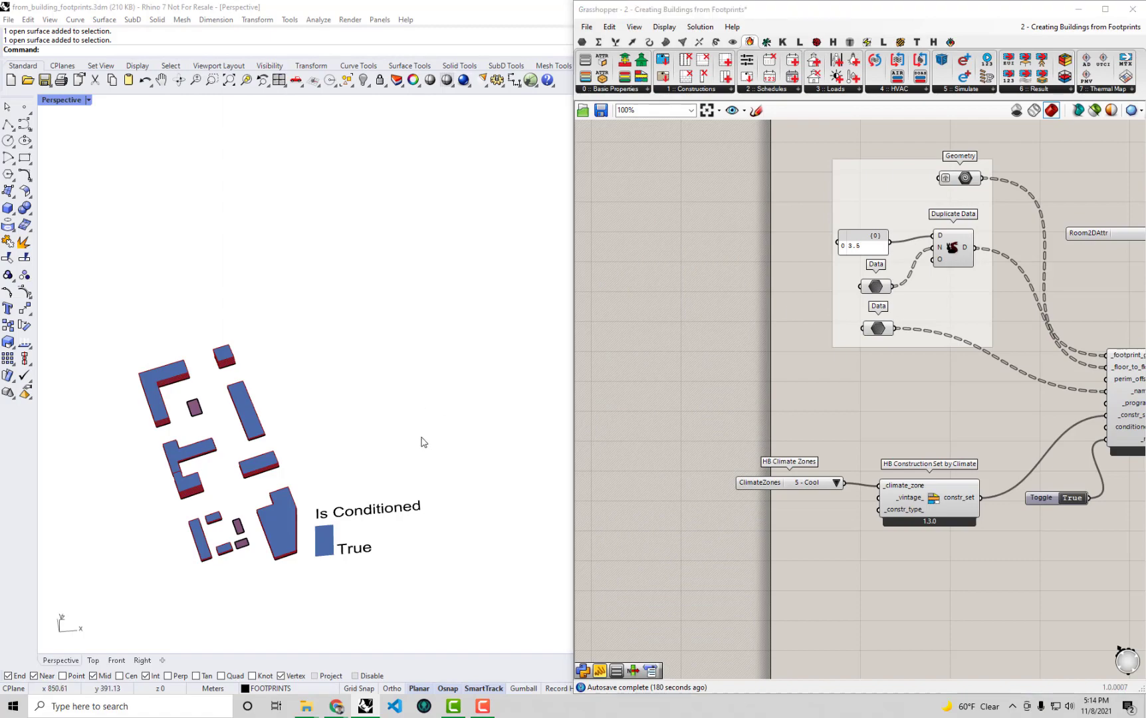
# Color the Room2Ds by HVAC Name and inspect the legend beside the buildings
pyautogui.moveTo(951, 434); pyautogui.dragTo(658, 414, button='right')
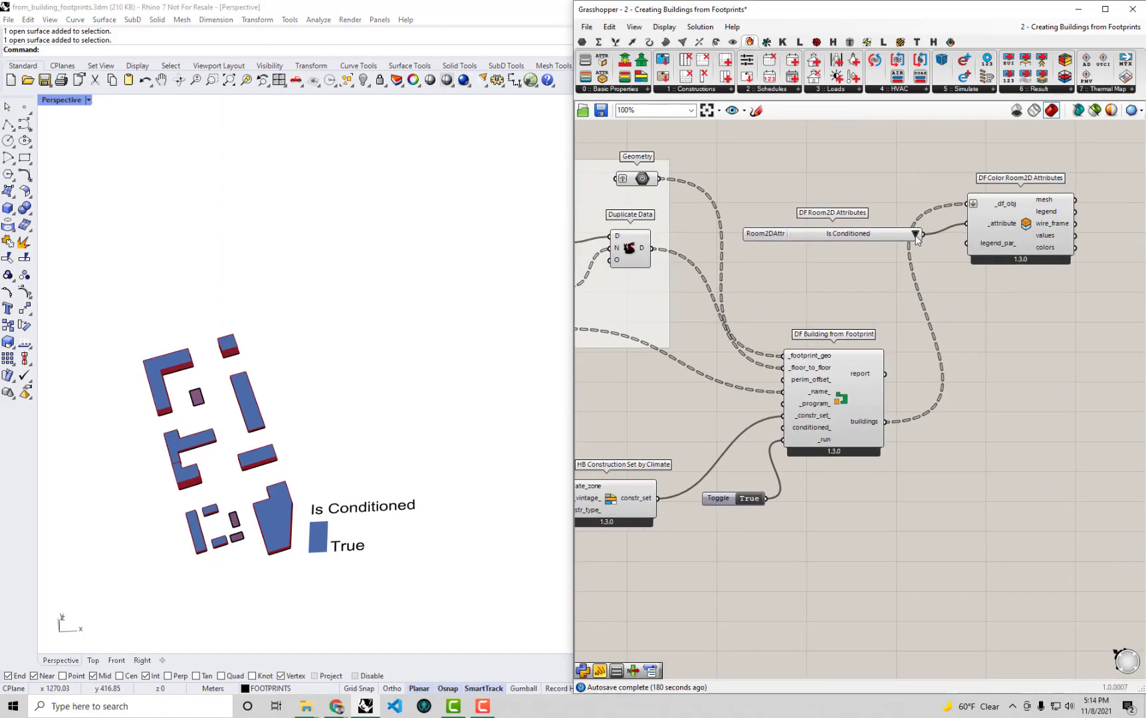
pyautogui.click(916, 234)
pyautogui.click(968, 352)
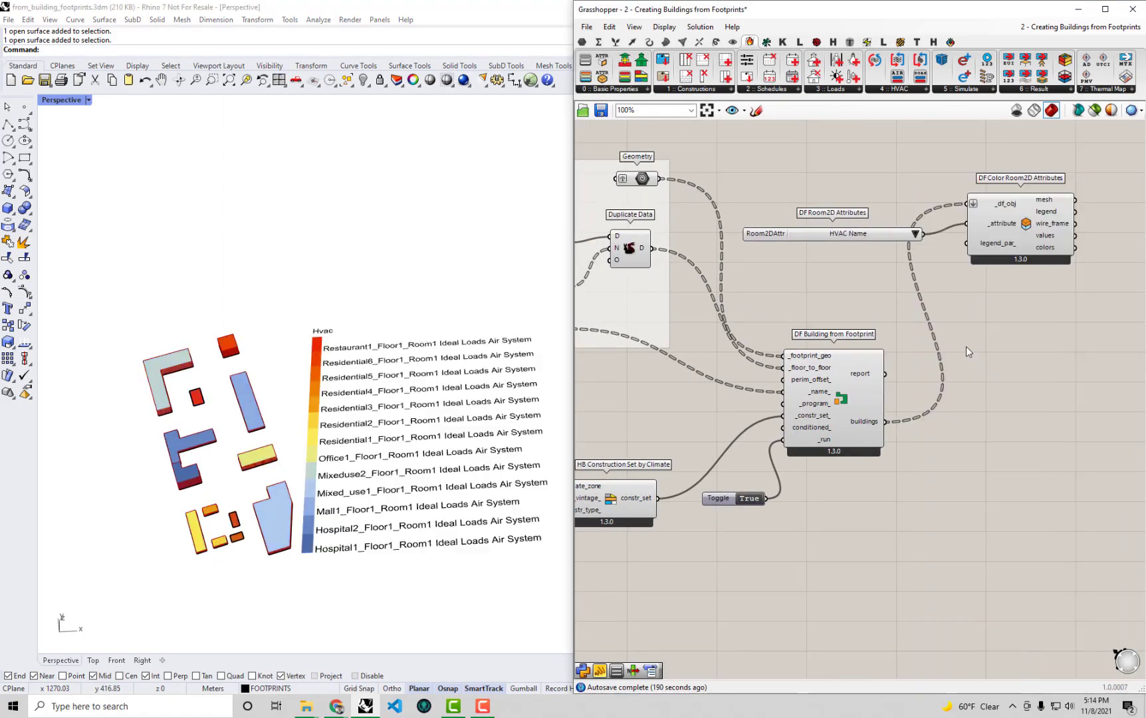
pyautogui.scroll(5, 369, 469)
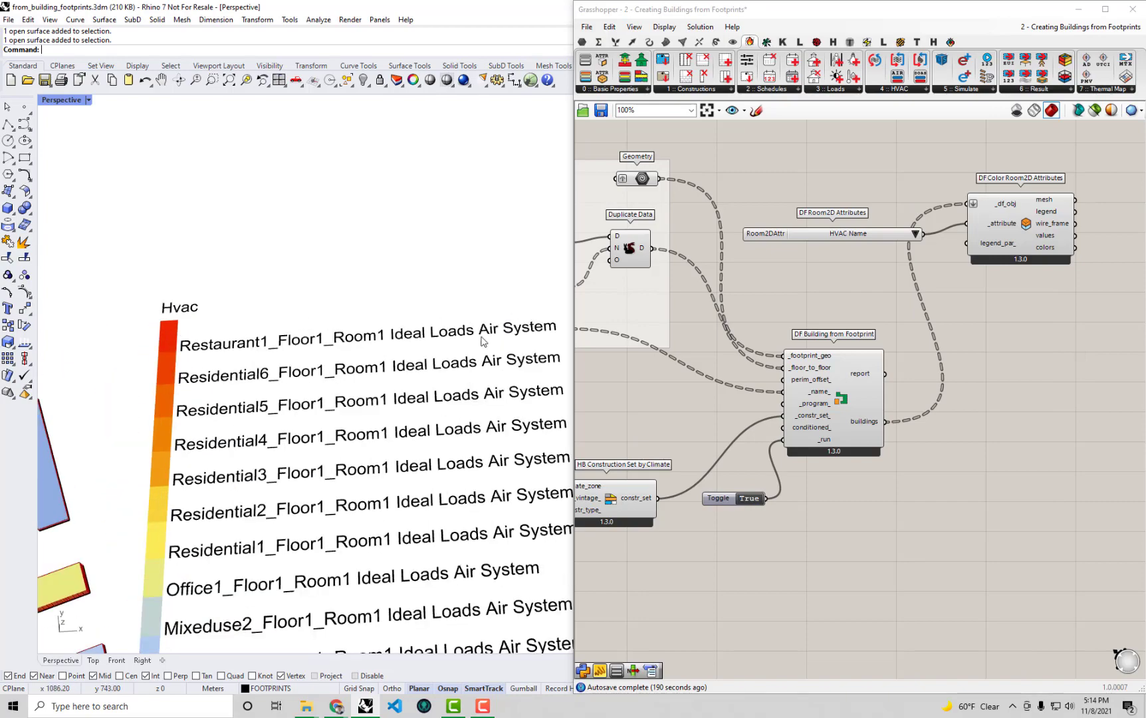
pyautogui.scroll(-3, 435, 342)
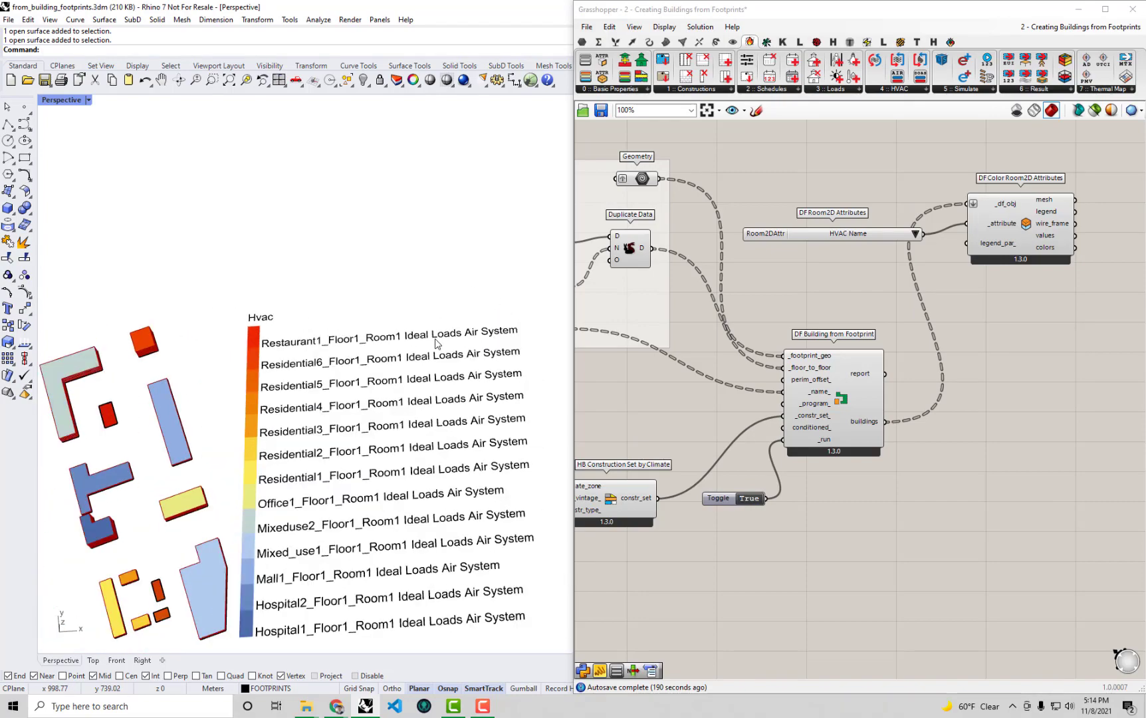
pyautogui.moveTo(436, 342); pyautogui.dragTo(425, 313, button='right')
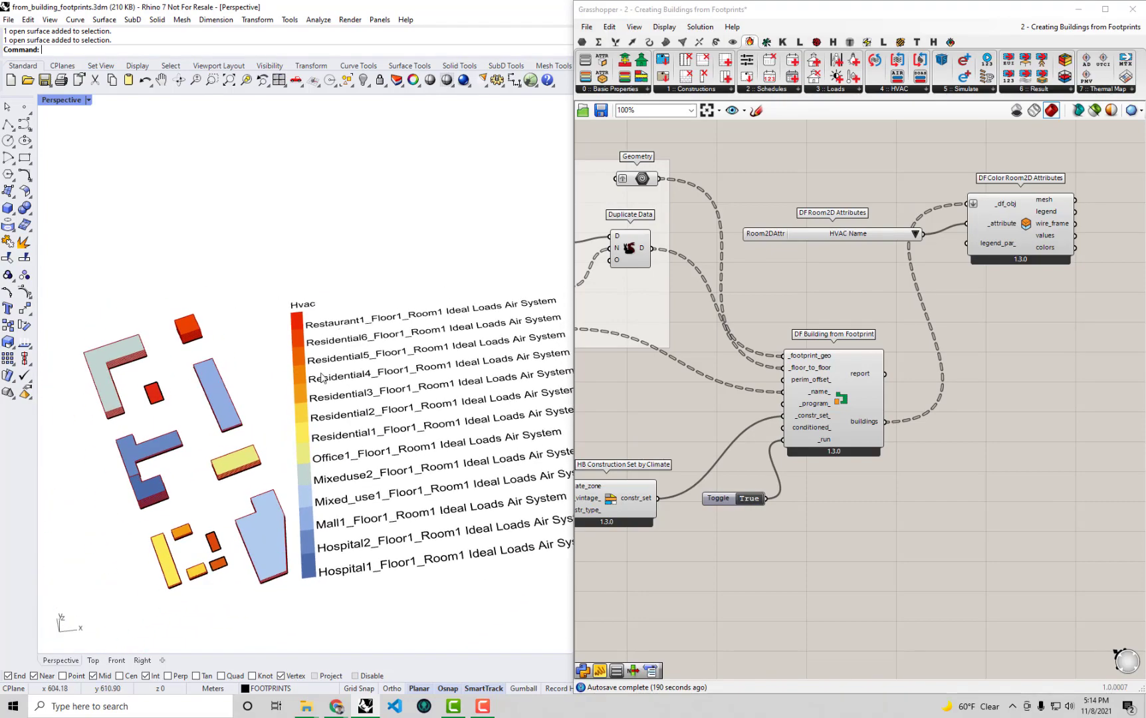
# Color the Room2Ds by Program, view the legend, and read the description of the _program_ input on DF Building from Footprint
pyautogui.click(915, 235)
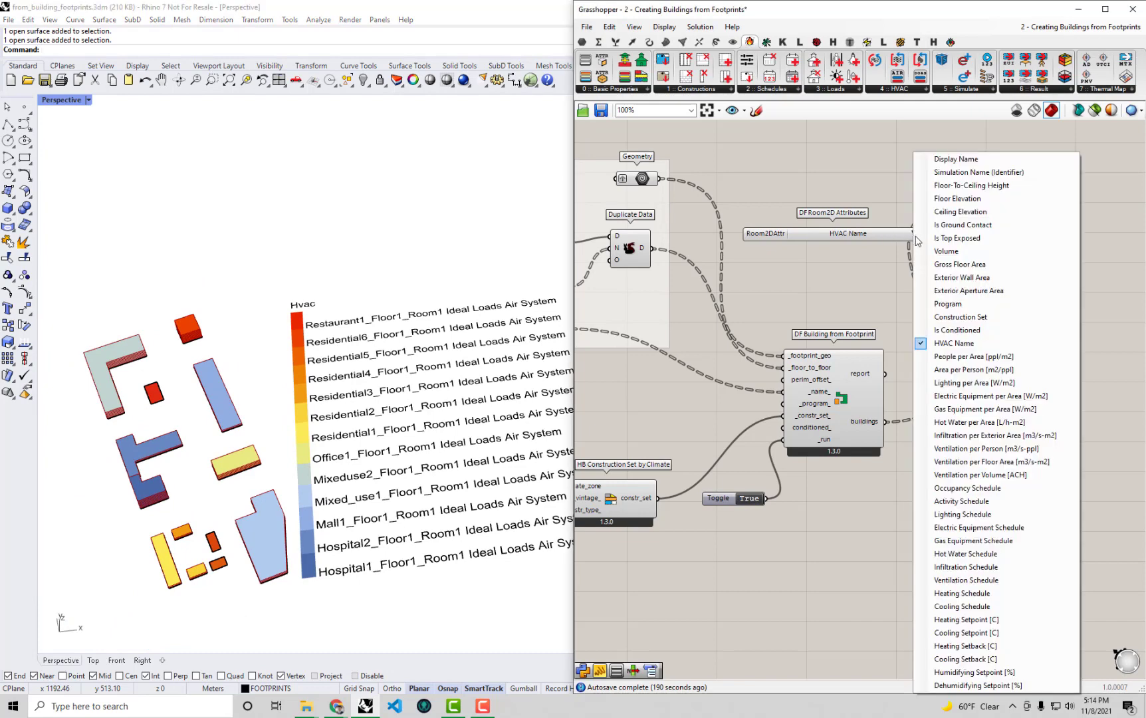
pyautogui.click(965, 305)
pyautogui.keyDown('shift'); pyautogui.moveTo(522, 502); pyautogui.dragTo(468, 488, button='right'); pyautogui.keyUp('shift')
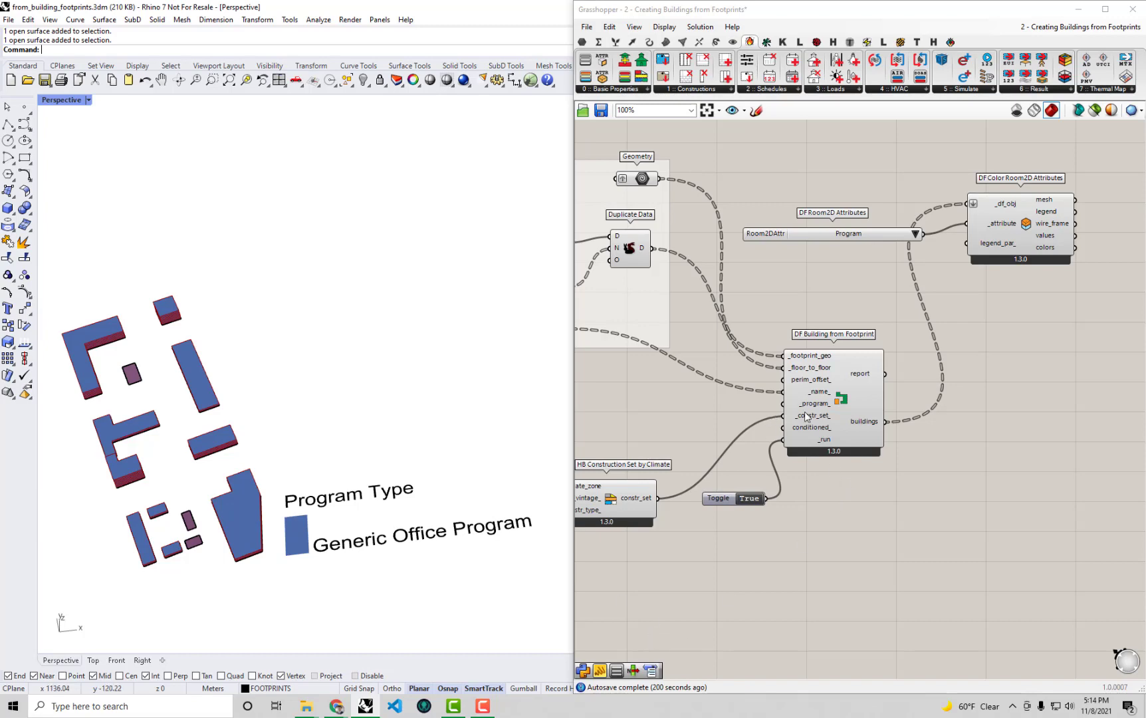
pyautogui.scroll(3, 807, 409)
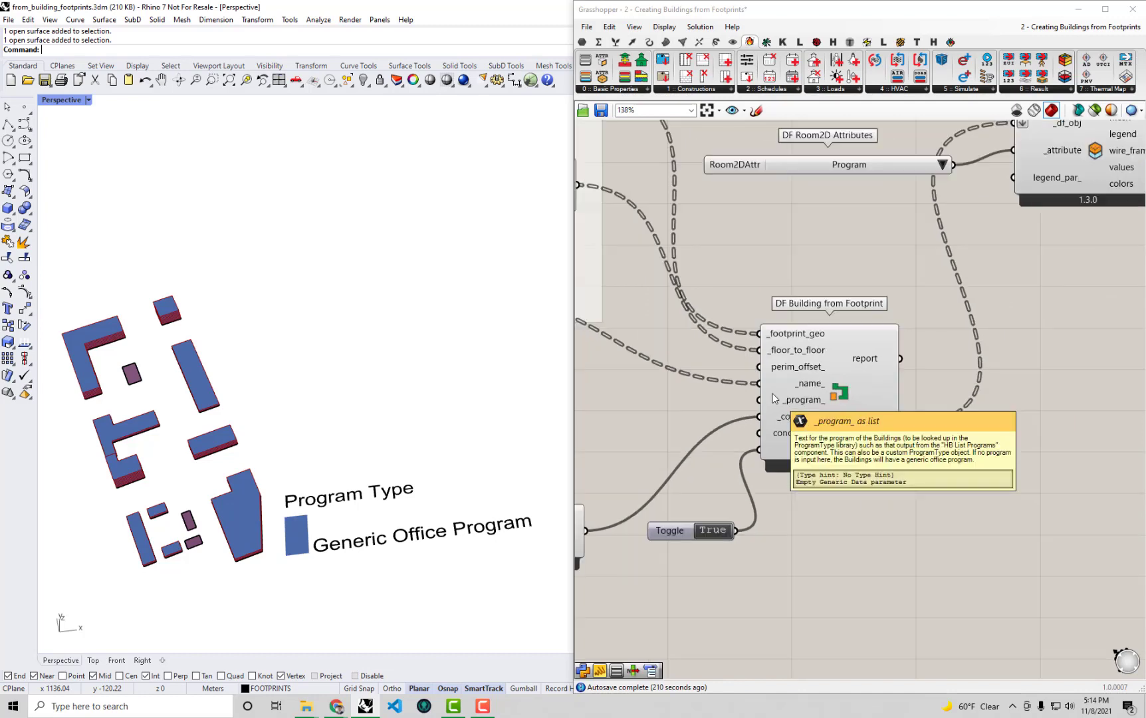
pyautogui.scroll(-2, 773, 398)
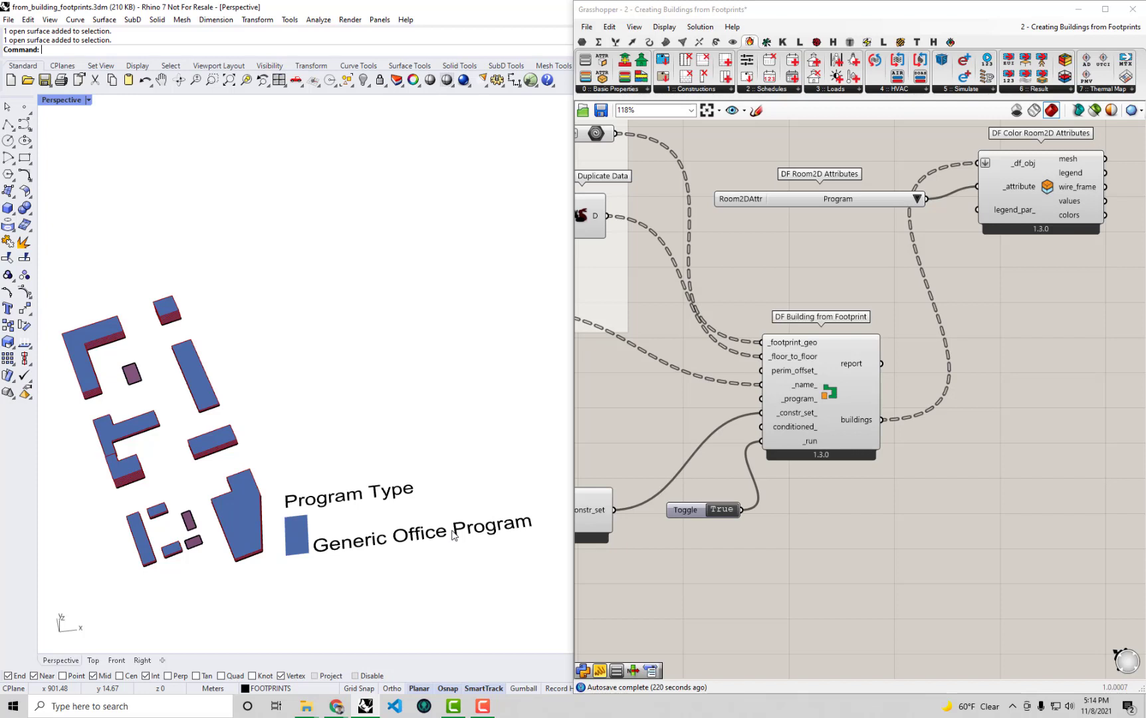
# Add a panel connected to the buildings output of DF Building from Footprint, enlarge it and place it beside the component
pyautogui.doubleClick(1020, 479)
pyautogui.write('panel')
pyautogui.press('Return')
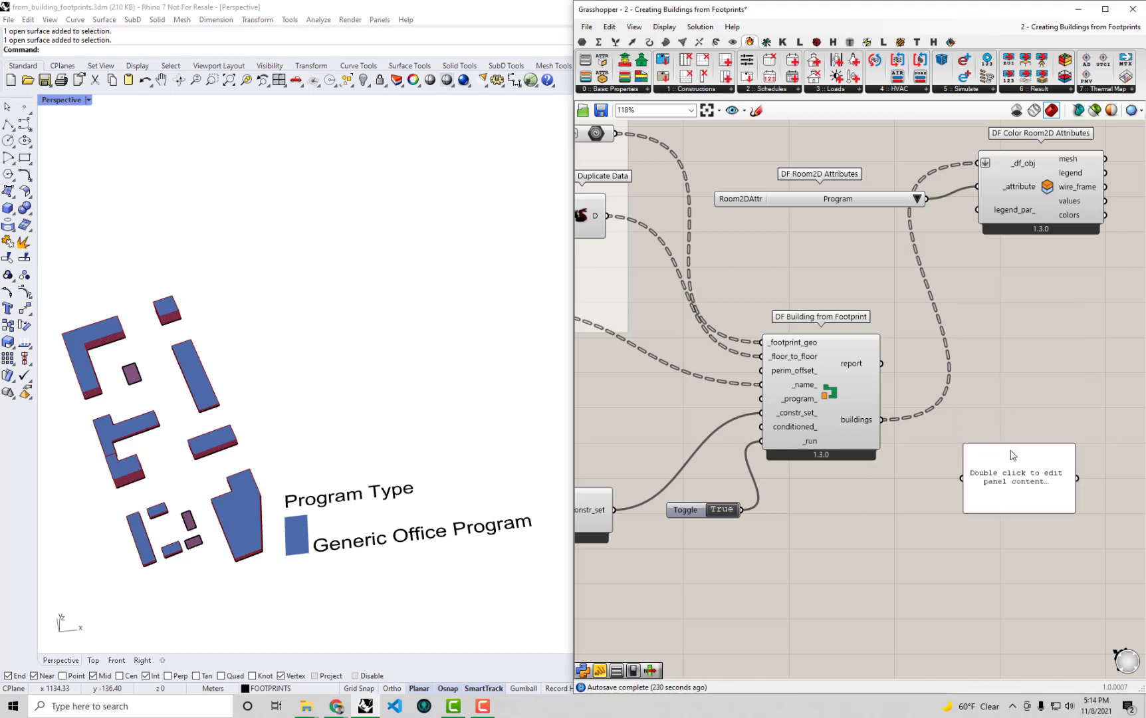
pyautogui.moveTo(883, 419); pyautogui.dragTo(1120, 652)
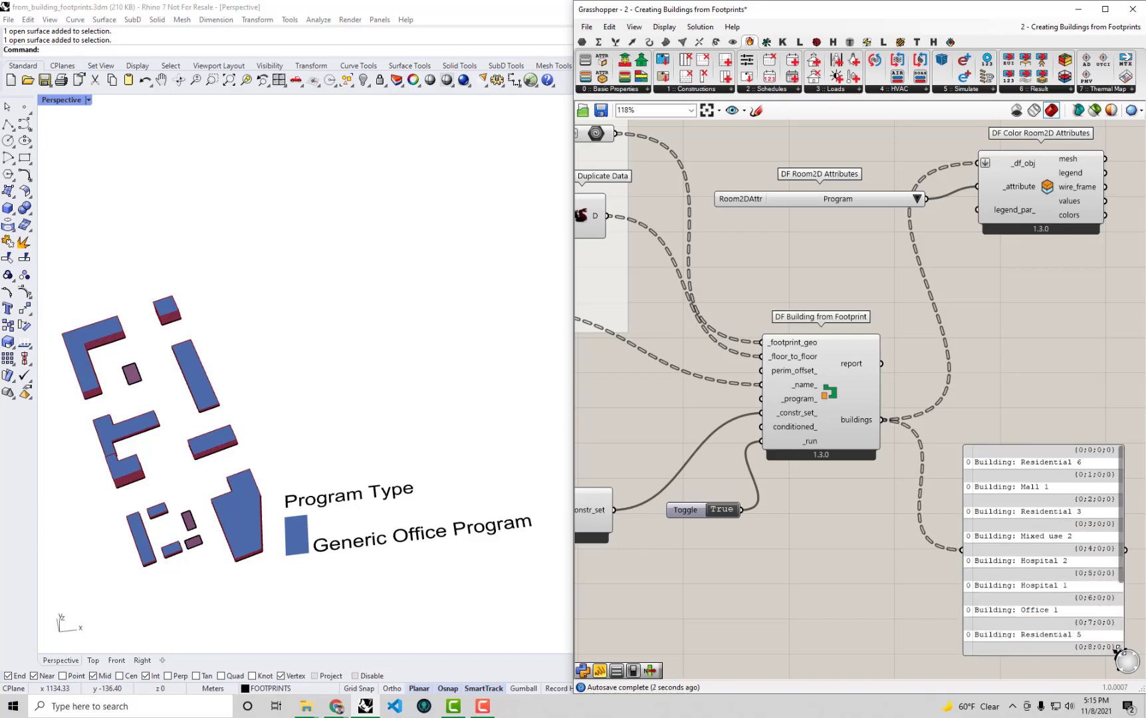
pyautogui.moveTo(1065, 592); pyautogui.dragTo(1059, 553)
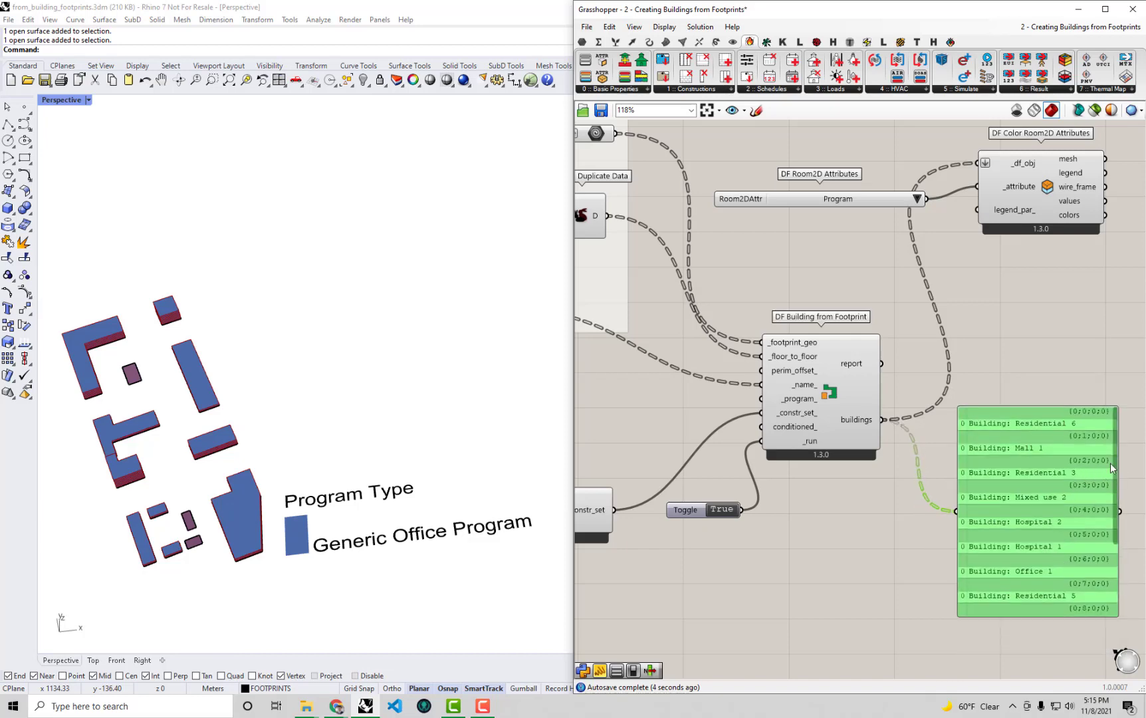
pyautogui.moveTo(1116, 467)
pyautogui.mouseDown()
pyautogui.moveTo(1124, 552)
pyautogui.moveTo(1128, 447)
pyautogui.mouseUp()
pyautogui.click(850, 589)
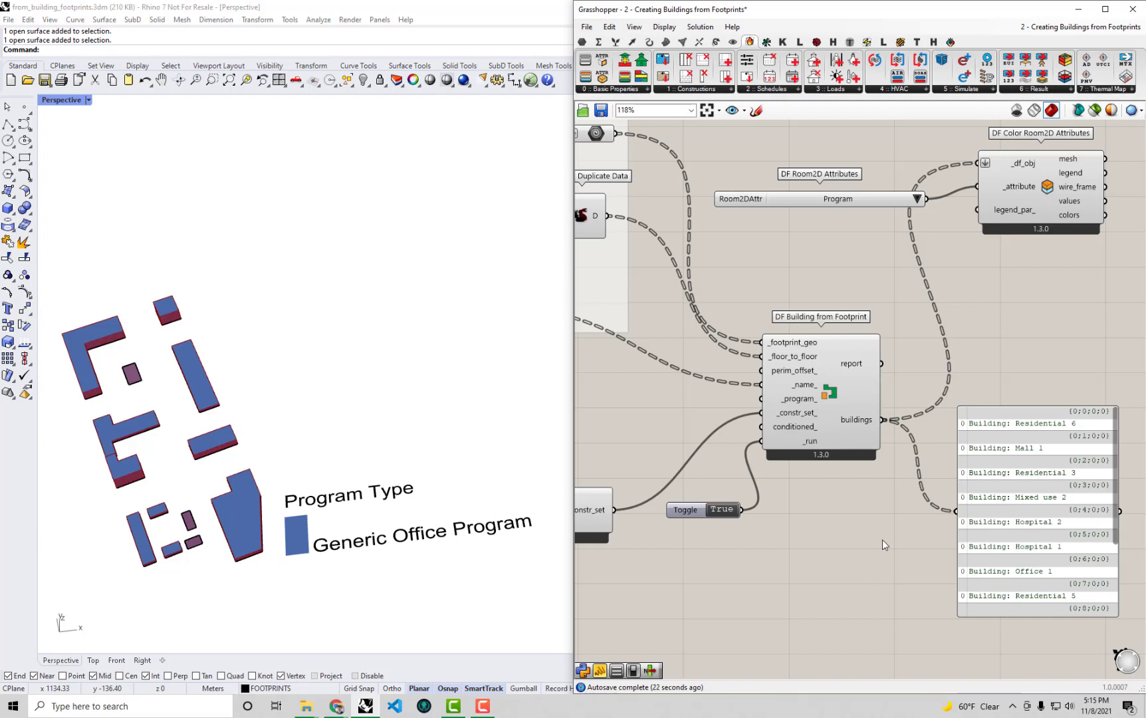
# Read the description of the conditioned_ input on DF Building from Footprint and examine the floor plates of the small buildings in the Rhino viewport
pyautogui.scroll(2, 801, 401)
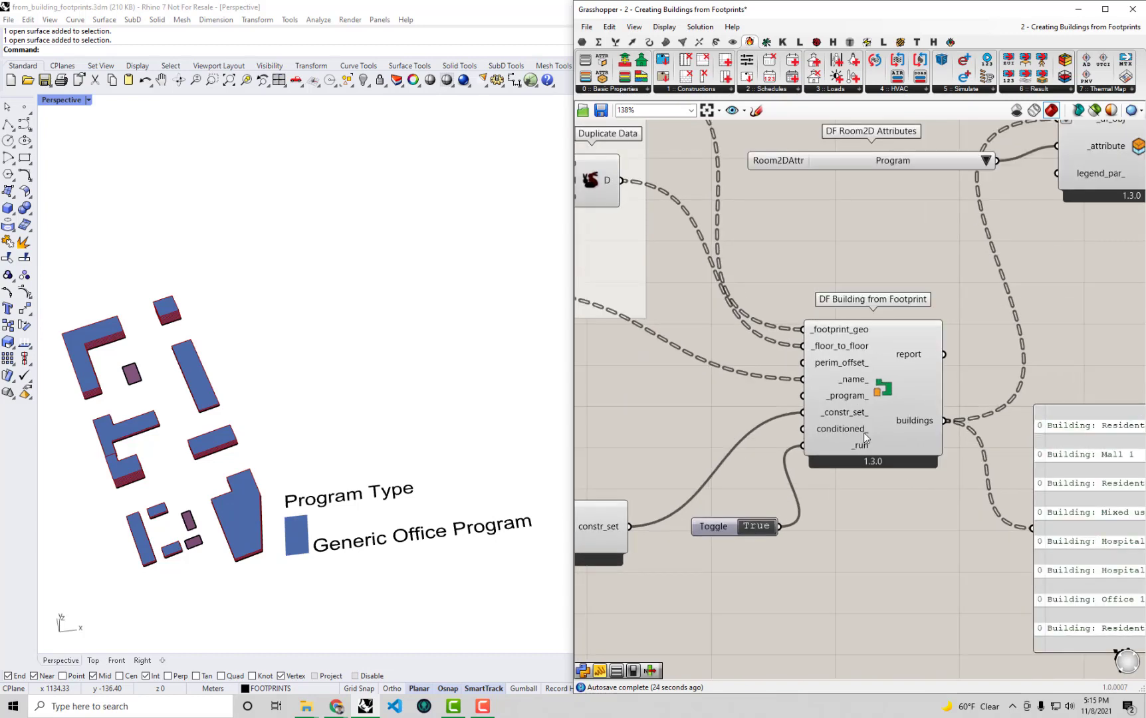
pyautogui.scroll(3, 869, 416)
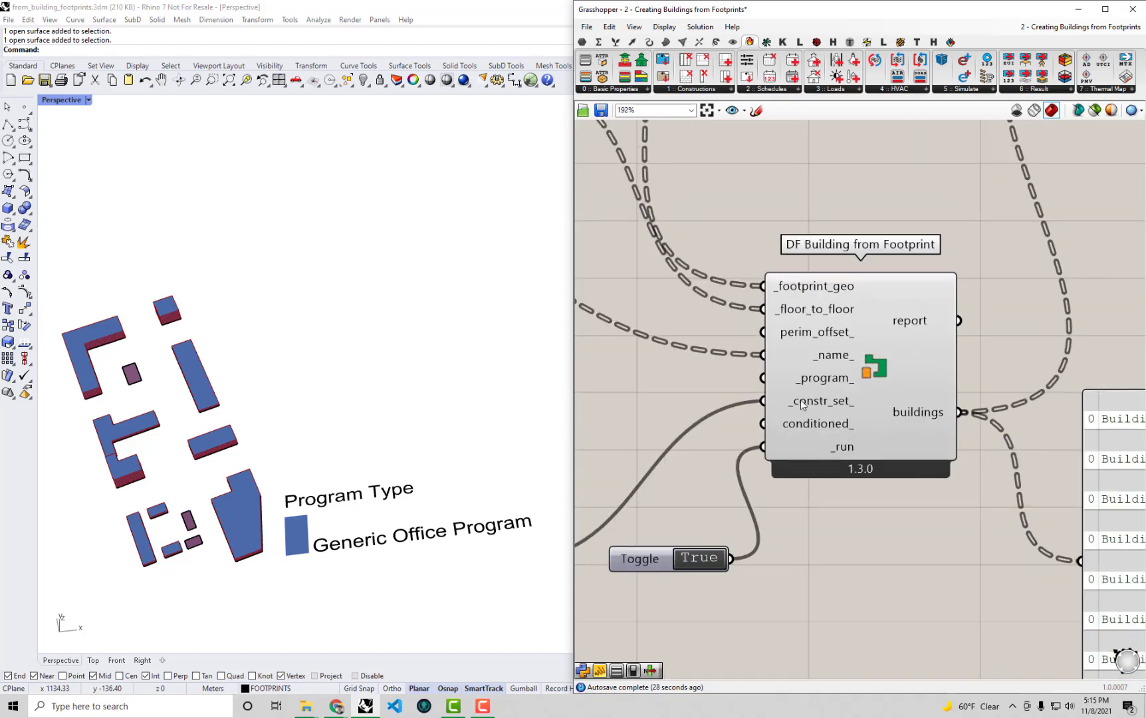
pyautogui.moveTo(809, 431)
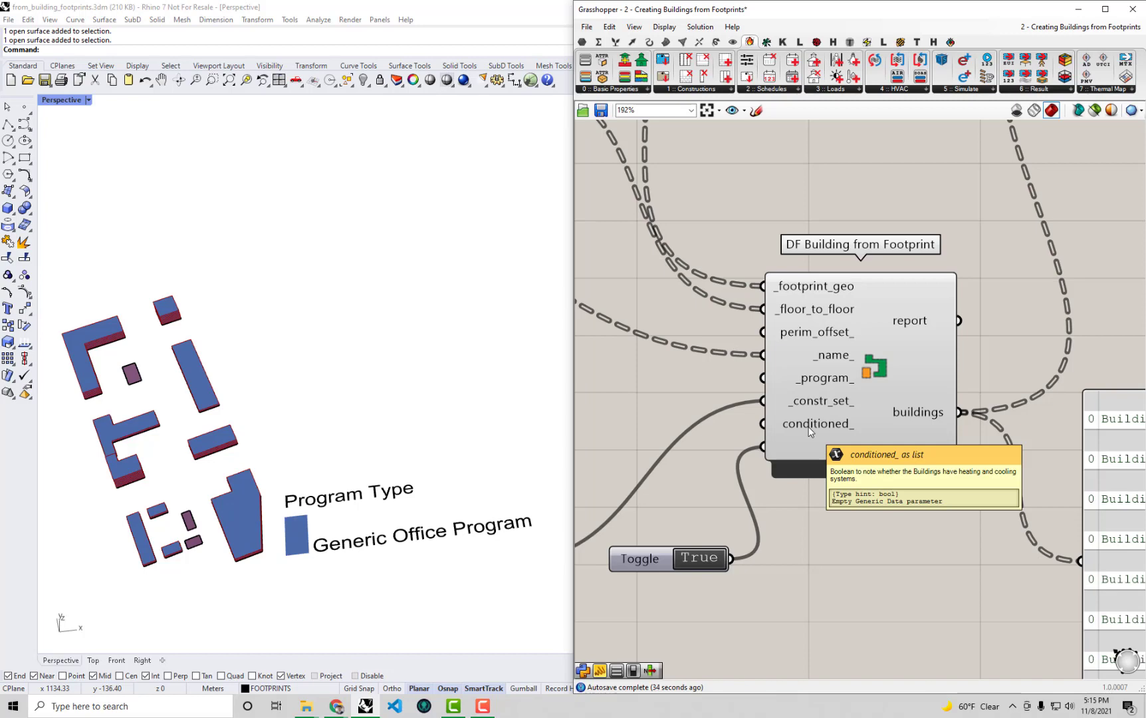
pyautogui.moveTo(802, 427); pyautogui.dragTo(889, 442, button='right')
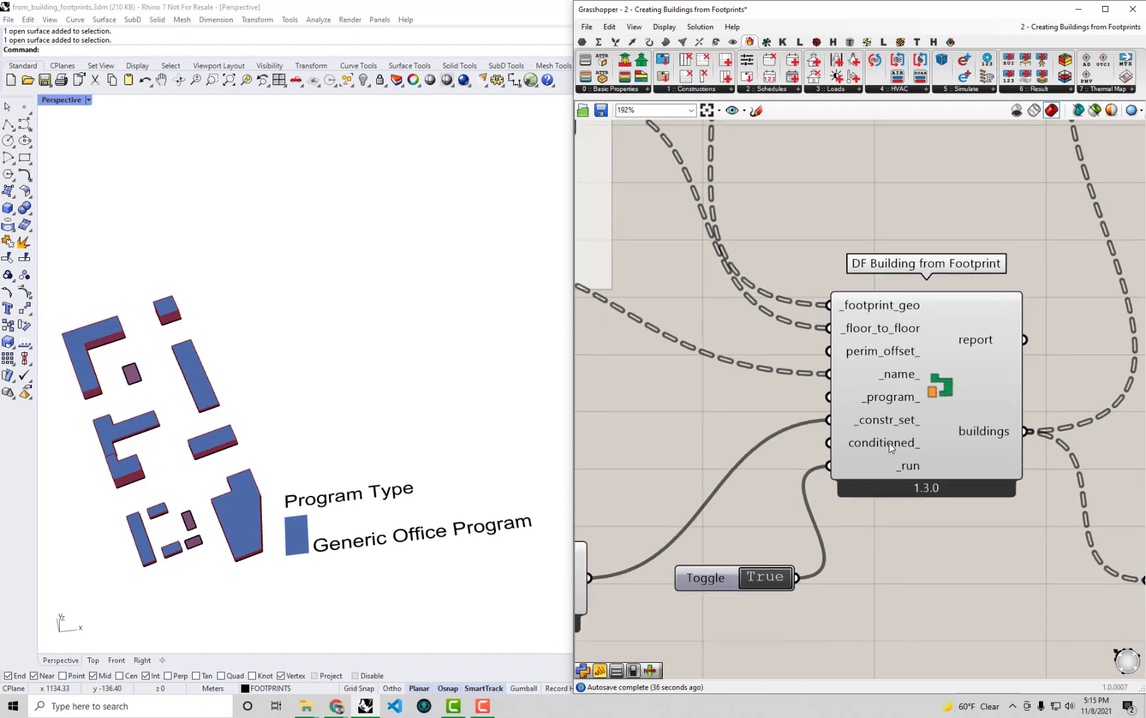
pyautogui.moveTo(878, 364); pyautogui.dragTo(914, 399, button='right')
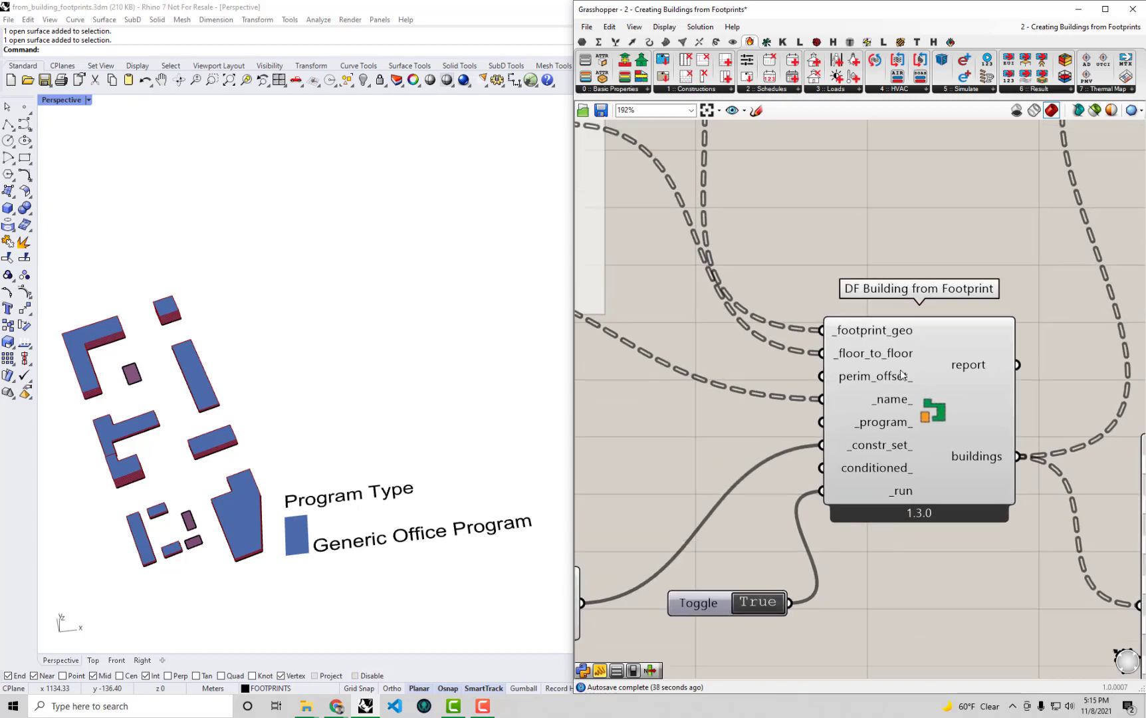
pyautogui.moveTo(879, 390); pyautogui.dragTo(879, 404, button='right')
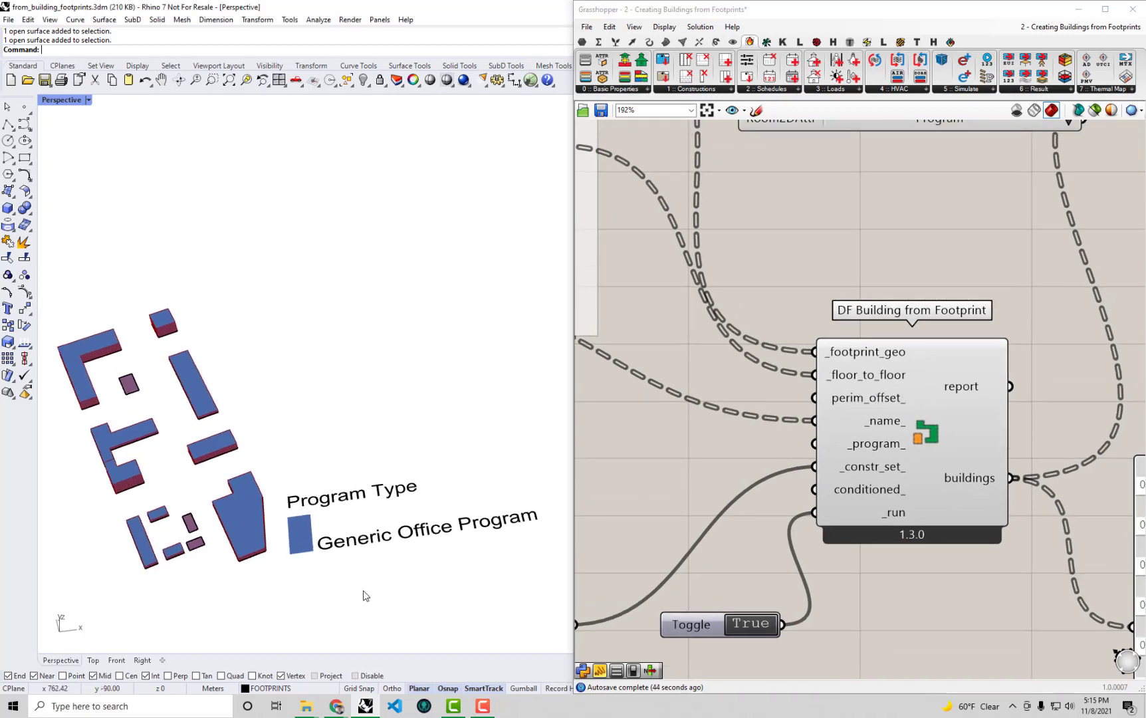
pyautogui.scroll(5, 219, 552)
pyautogui.moveTo(345, 534); pyautogui.dragTo(274, 426, button='right')
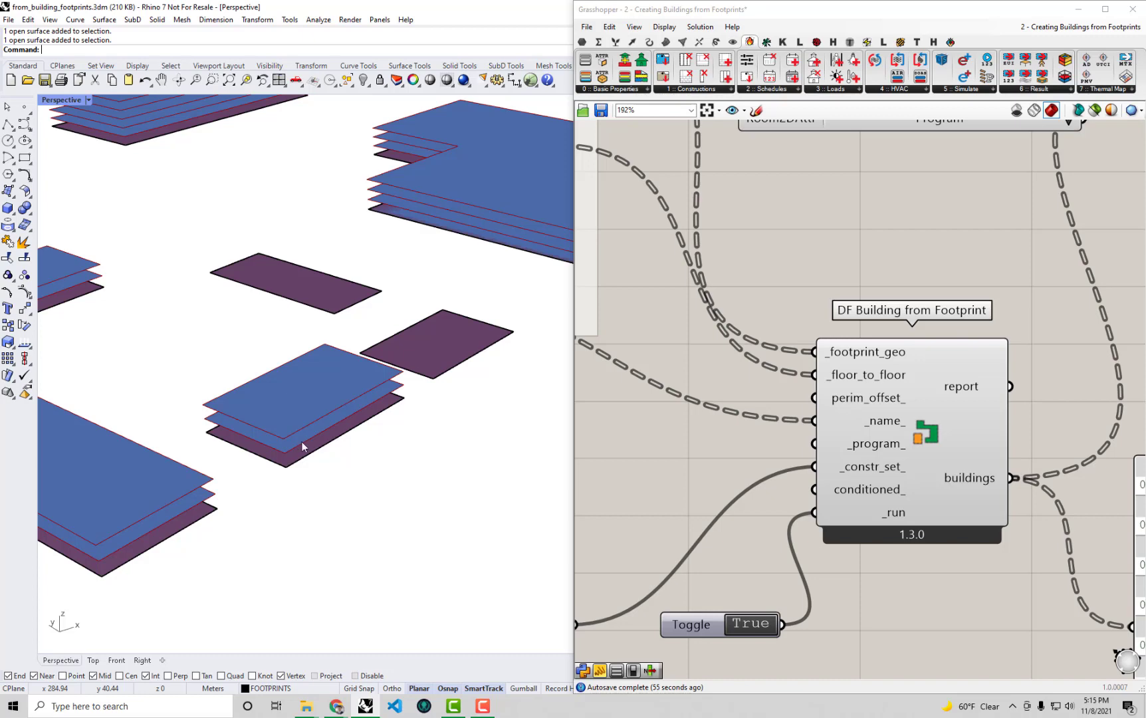
pyautogui.scroll(-2, 324, 478)
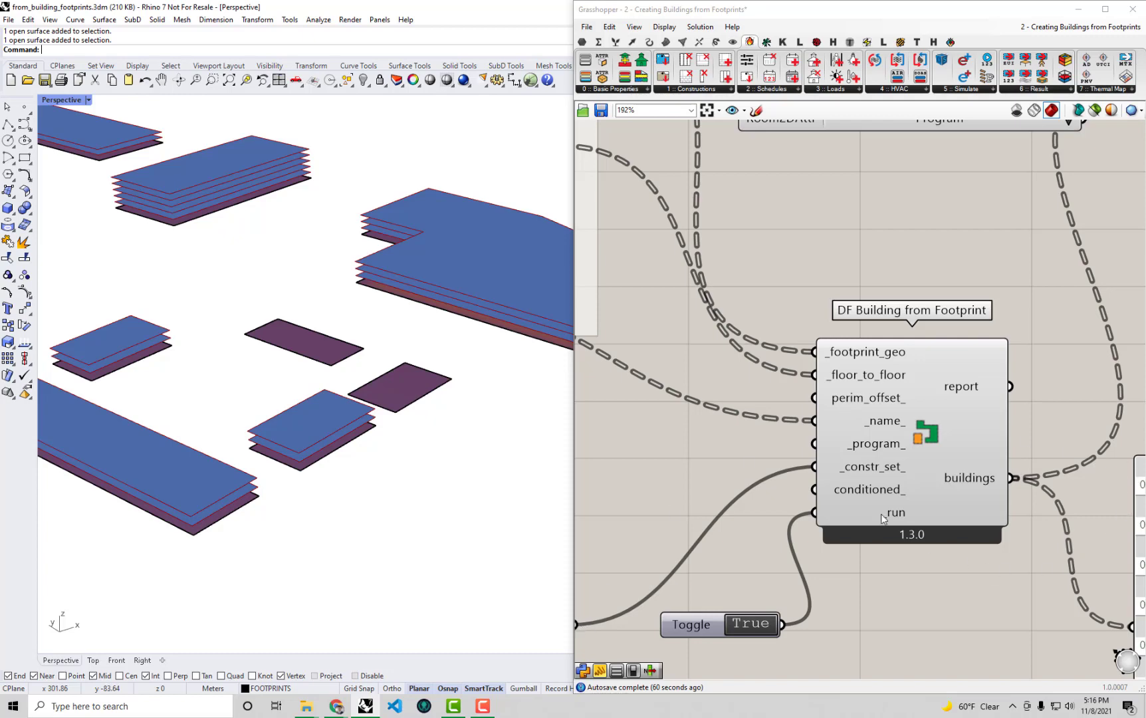
# Create a number slider ranging from 0 to 20 and connect it to the perim_offset_ input of DF Building from Footprint
pyautogui.scroll(-3, 781, 445)
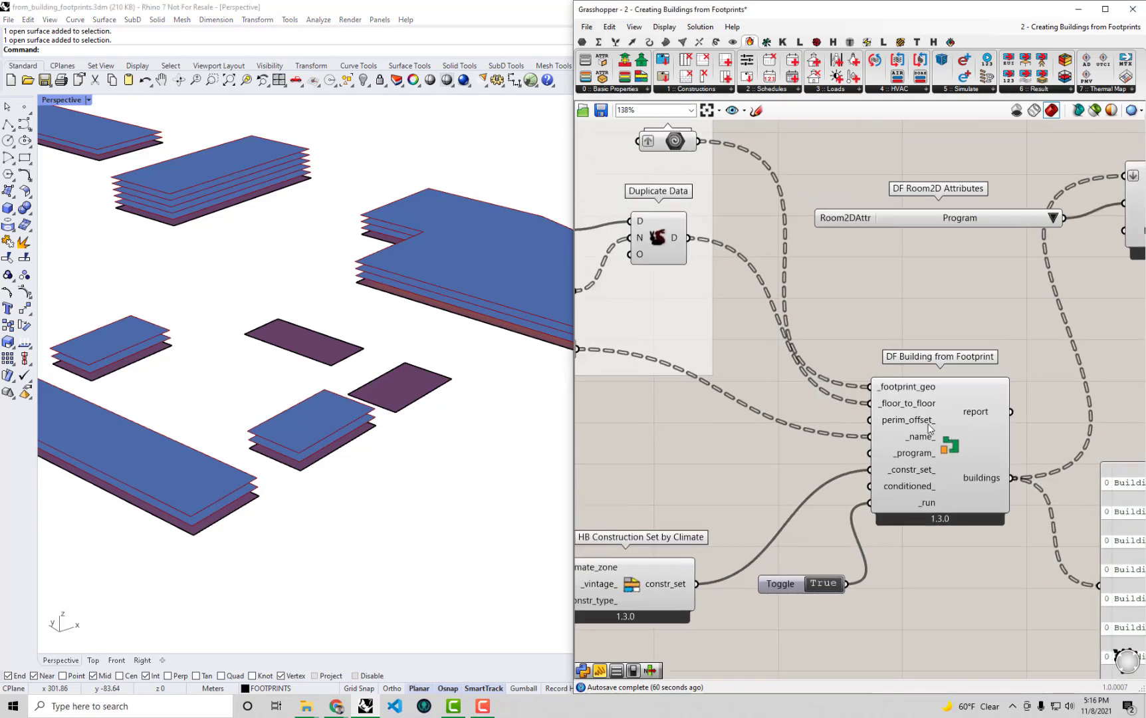
pyautogui.doubleClick(686, 461)
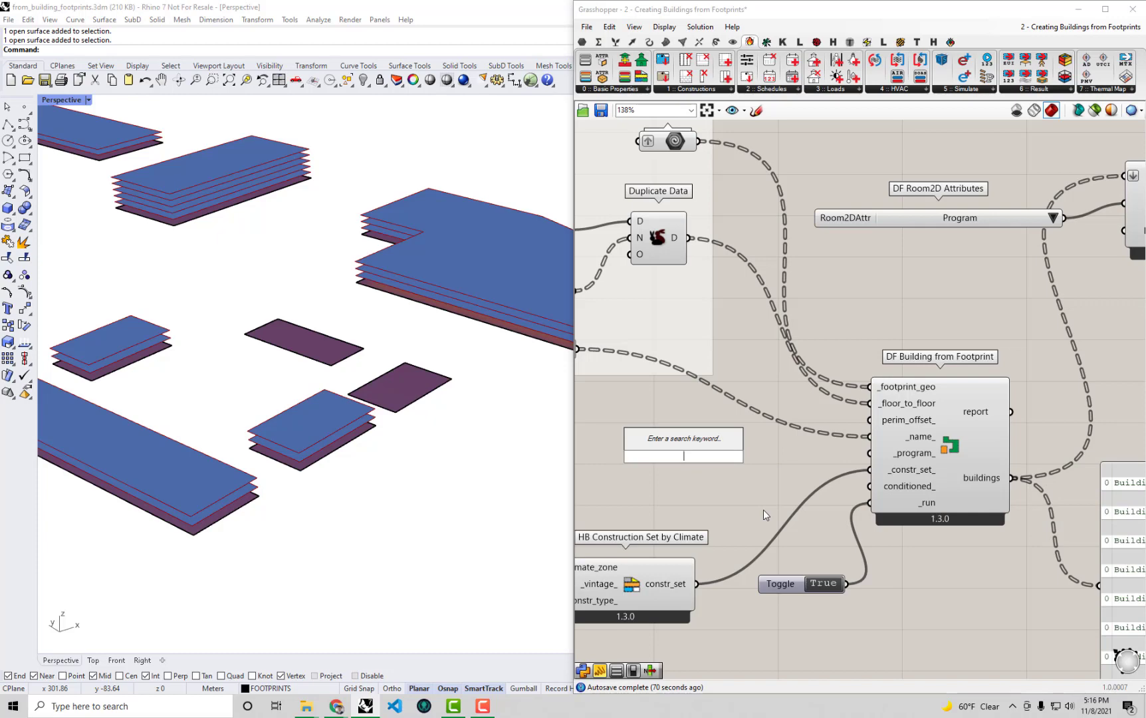
pyautogui.write('0')
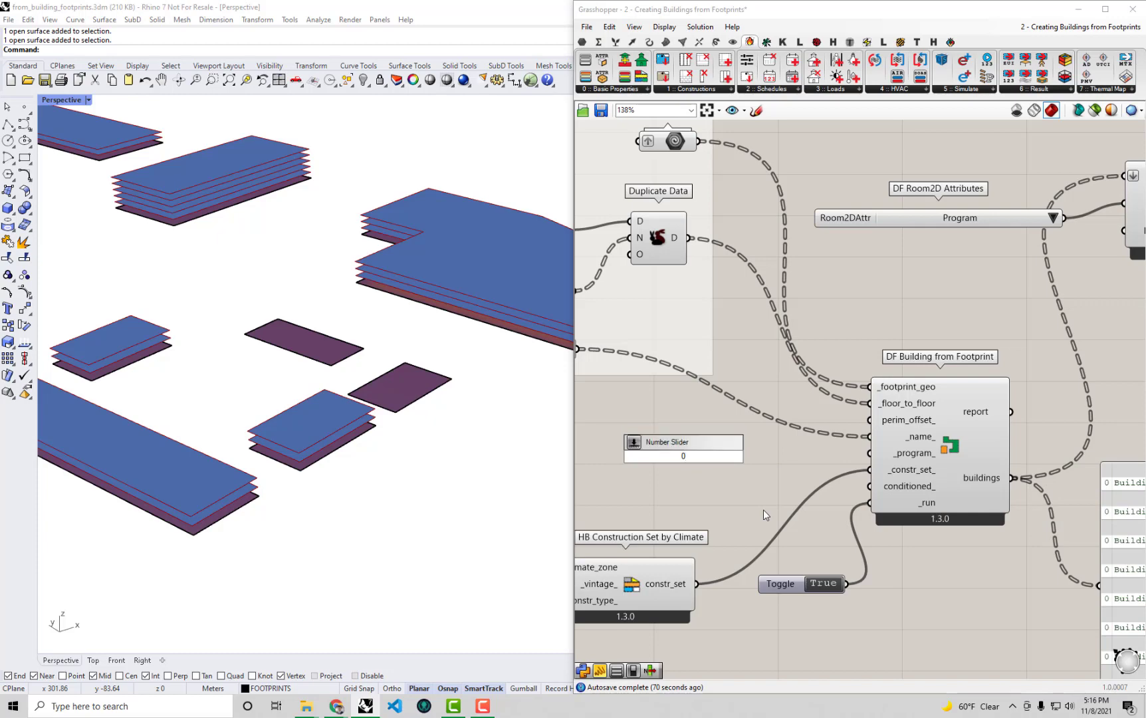
pyautogui.write('<20')
pyautogui.press('Return')
pyautogui.scroll(-2, 800, 490)
pyautogui.moveTo(799, 490); pyautogui.dragTo(800, 511, button='right')
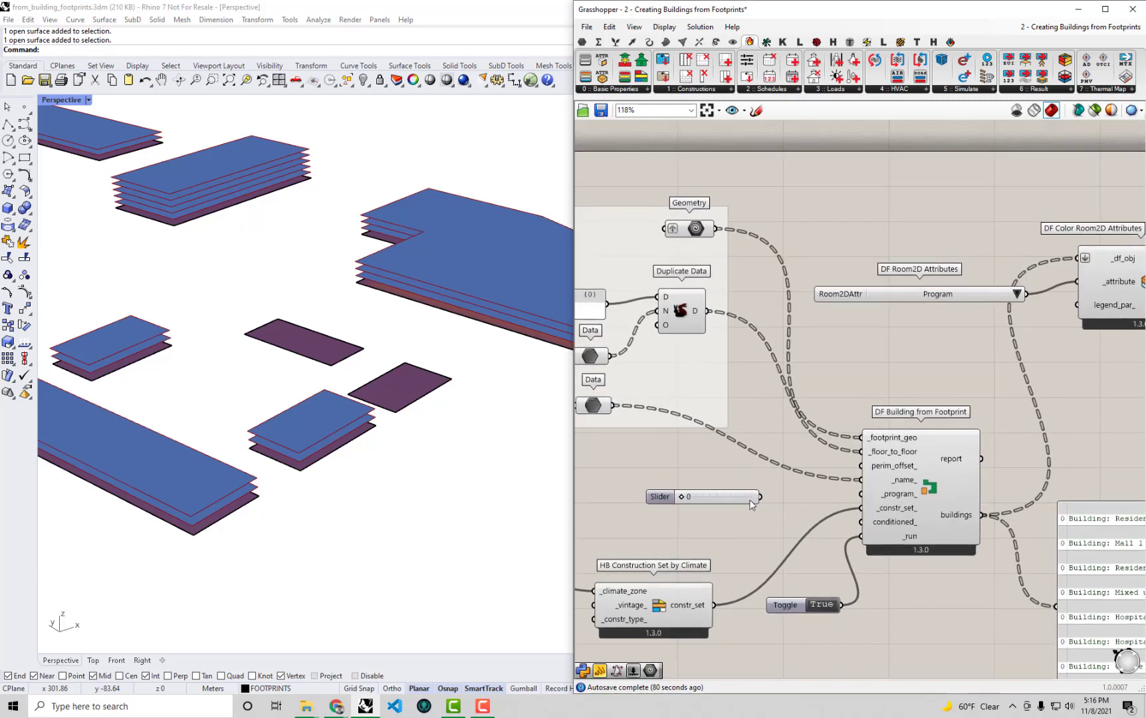
pyautogui.moveTo(760, 497); pyautogui.dragTo(860, 467)
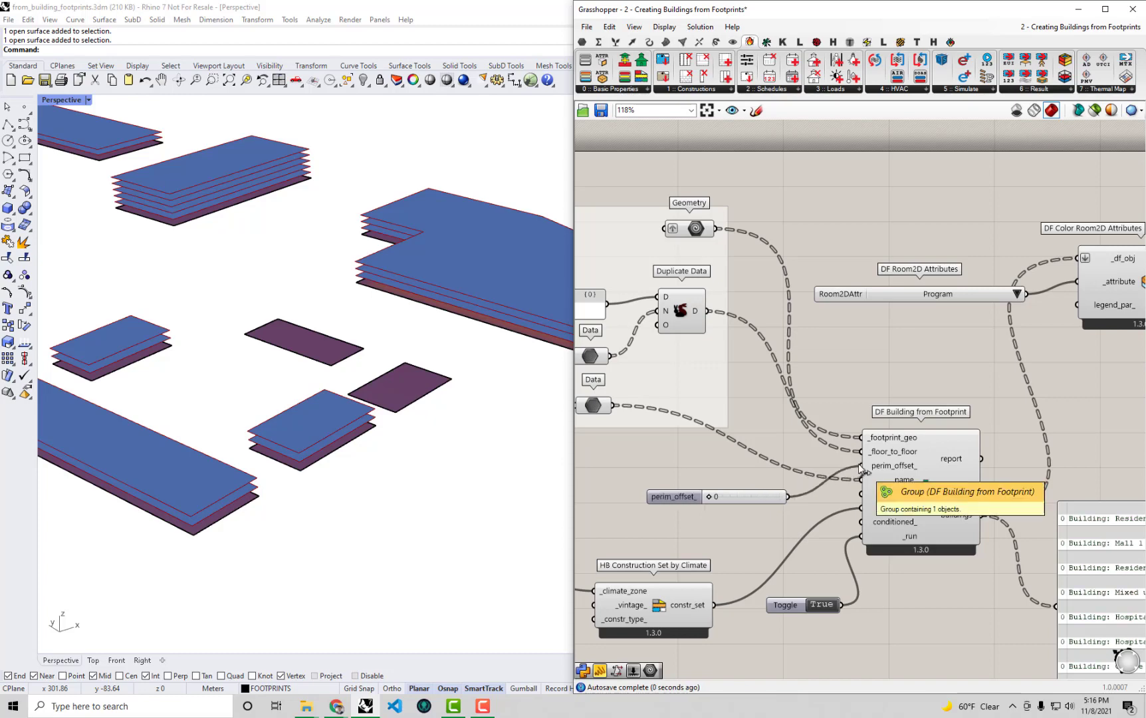
# Set the perim_offset_ slider to 20 and inspect the resulting floor subdivisions from above and up close
pyautogui.moveTo(403, 377); pyautogui.dragTo(440, 421, button='right')
pyautogui.click(708, 497)
pyautogui.moveTo(708, 498); pyautogui.dragTo(779, 498)
pyautogui.keyDown('shift'); pyautogui.moveTo(192, 330); pyautogui.dragTo(411, 425, button='right'); pyautogui.keyUp('shift')
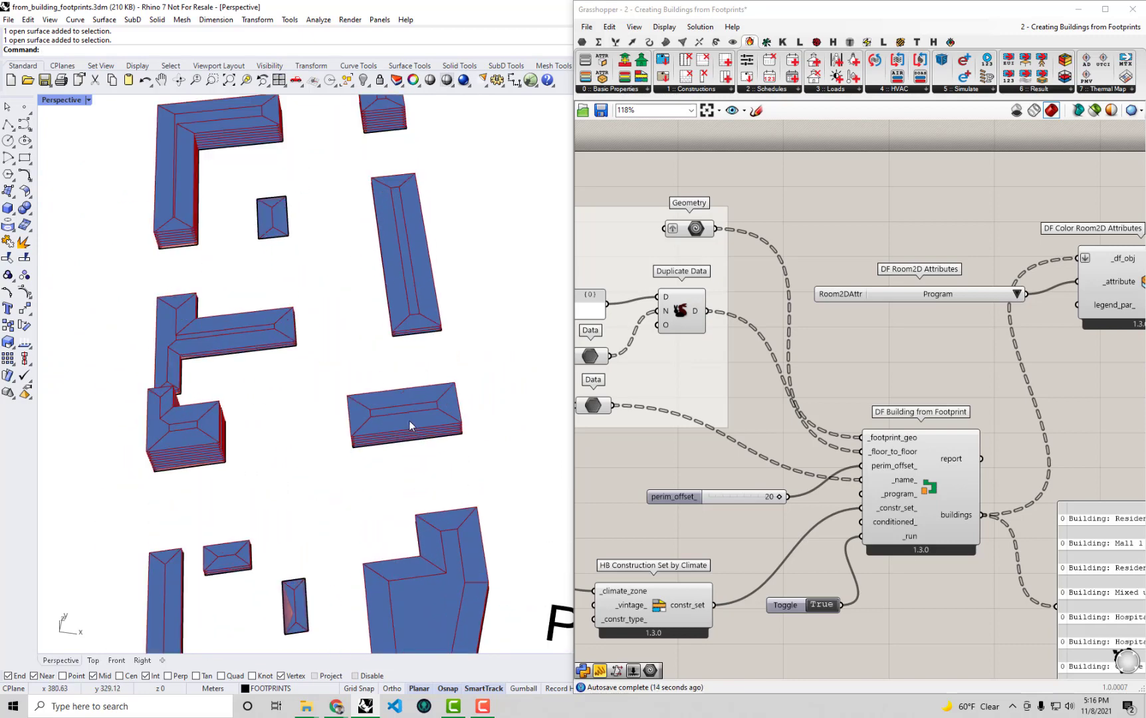
pyautogui.moveTo(367, 465); pyautogui.dragTo(408, 450, button='right')
pyautogui.moveTo(394, 534); pyautogui.dragTo(363, 428, button='right')
pyautogui.scroll(5, 326, 479)
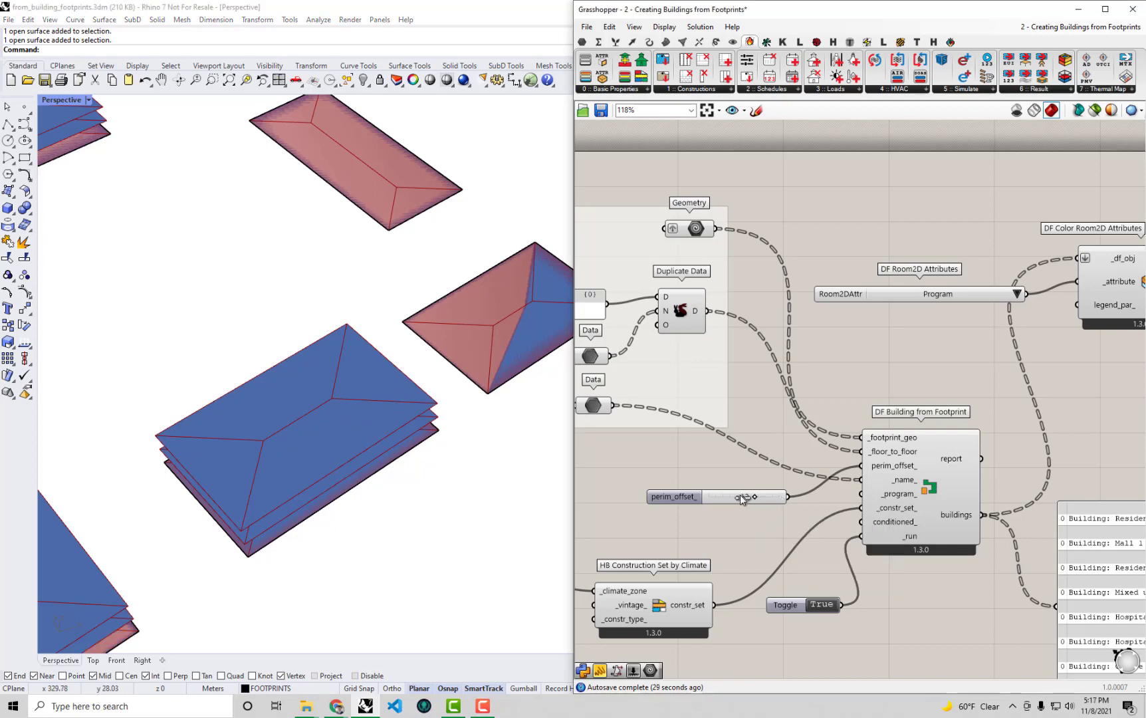
# Reduce the perim_offset_ slider to 6 and view the core and perimeter zones across all buildings
pyautogui.moveTo(753, 498)
pyautogui.mouseDown()
pyautogui.moveTo(720, 498)
pyautogui.moveTo(735, 503)
pyautogui.mouseUp()
pyautogui.scroll(-5, 462, 464)
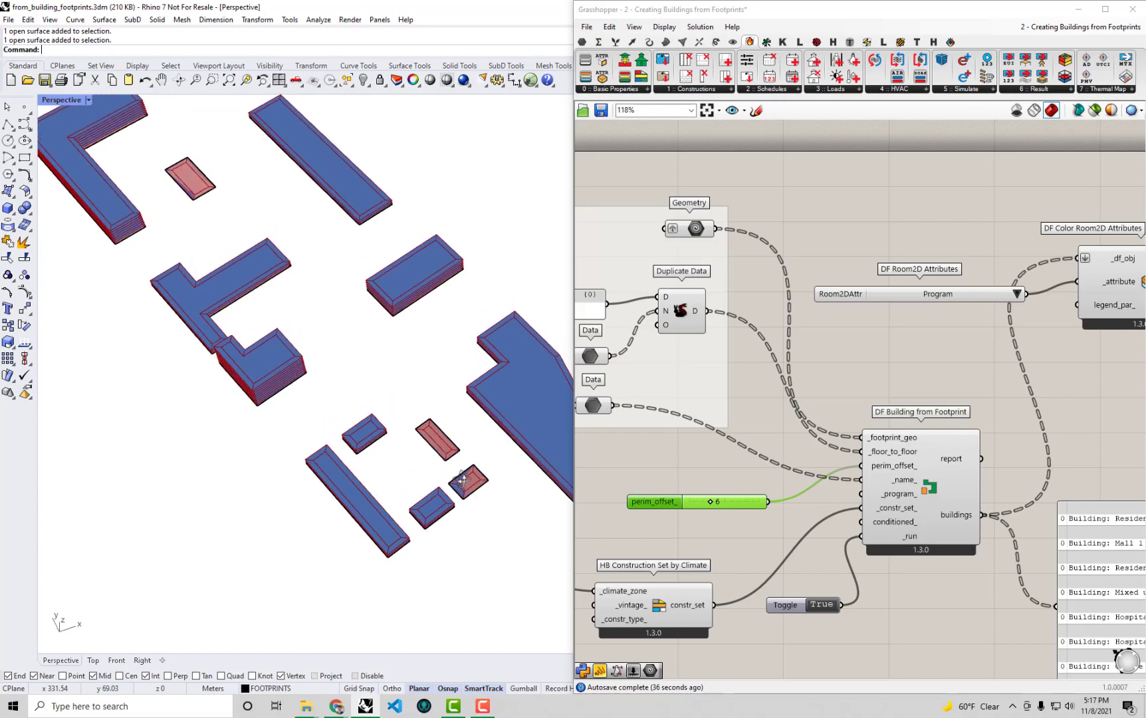
pyautogui.keyDown('shift'); pyautogui.moveTo(462, 469); pyautogui.dragTo(431, 489, button='right'); pyautogui.keyUp('shift')
# Feed perim_offset_ from a panel containing 10 instead of the slider, and inspect the perimeter zones of the buildings
pyautogui.doubleClick(722, 480)
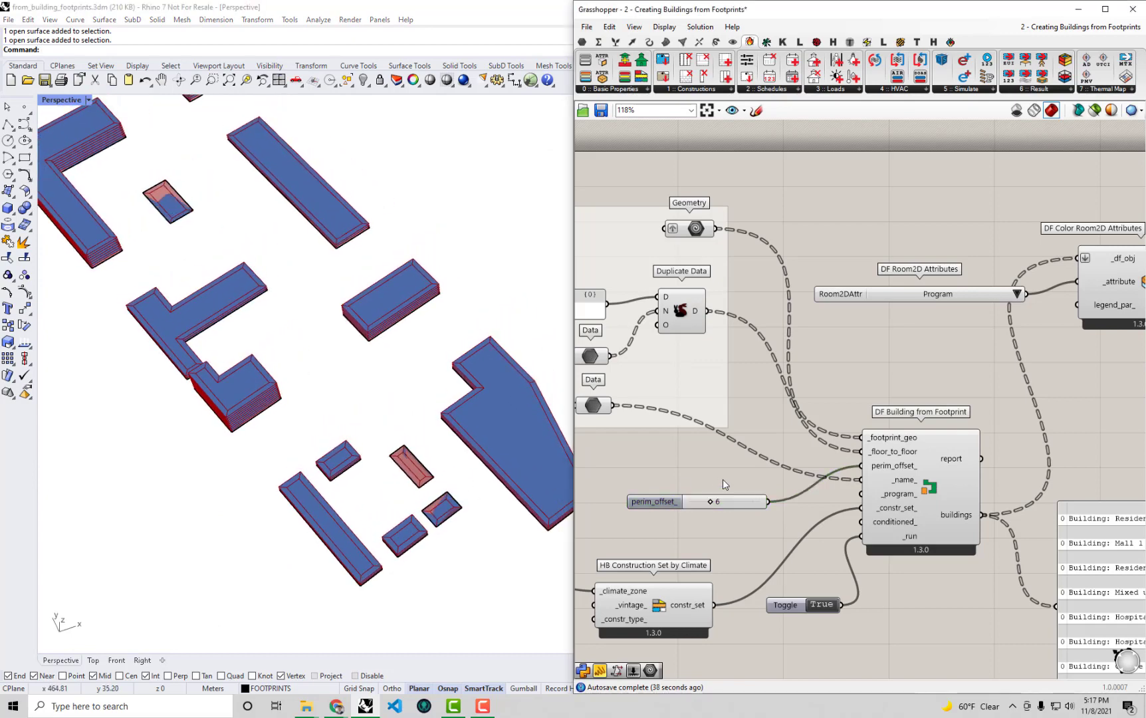
pyautogui.write('"10')
pyautogui.press('Return')
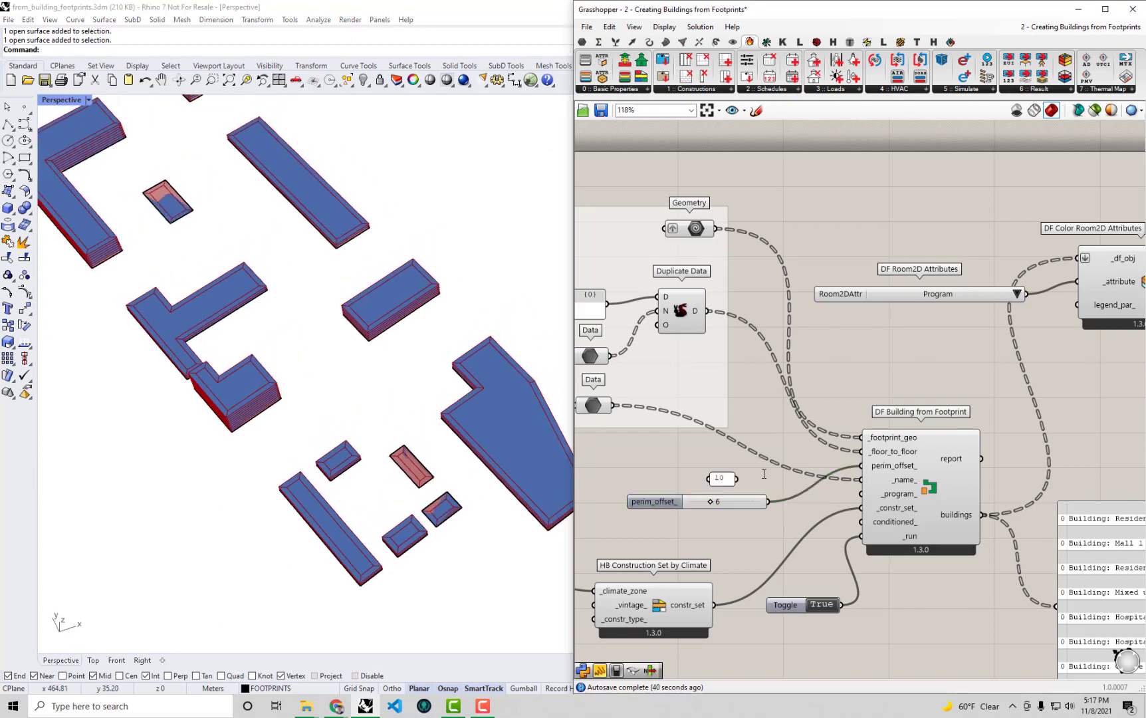
pyautogui.moveTo(721, 477); pyautogui.dragTo(861, 466)
pyautogui.keyDown('shift'); pyautogui.moveTo(441, 432); pyautogui.dragTo(449, 450, button='right'); pyautogui.keyUp('shift')
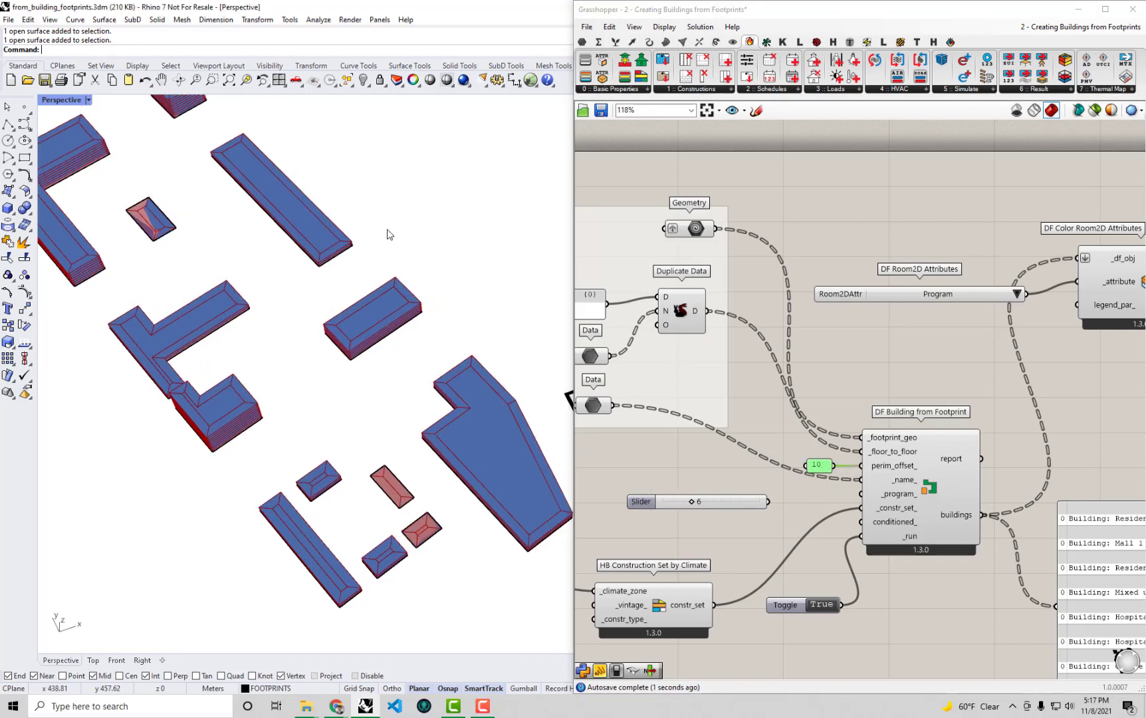
pyautogui.scroll(5, 357, 342)
pyautogui.scroll(3, 344, 336)
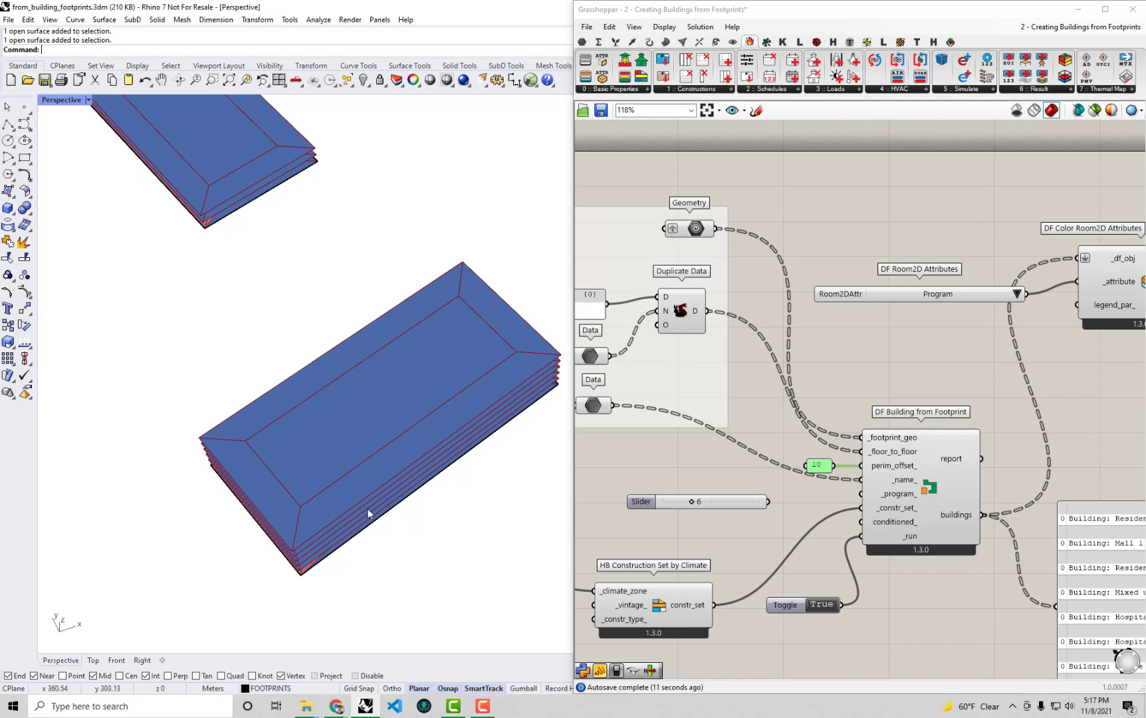
pyautogui.scroll(-5, 370, 513)
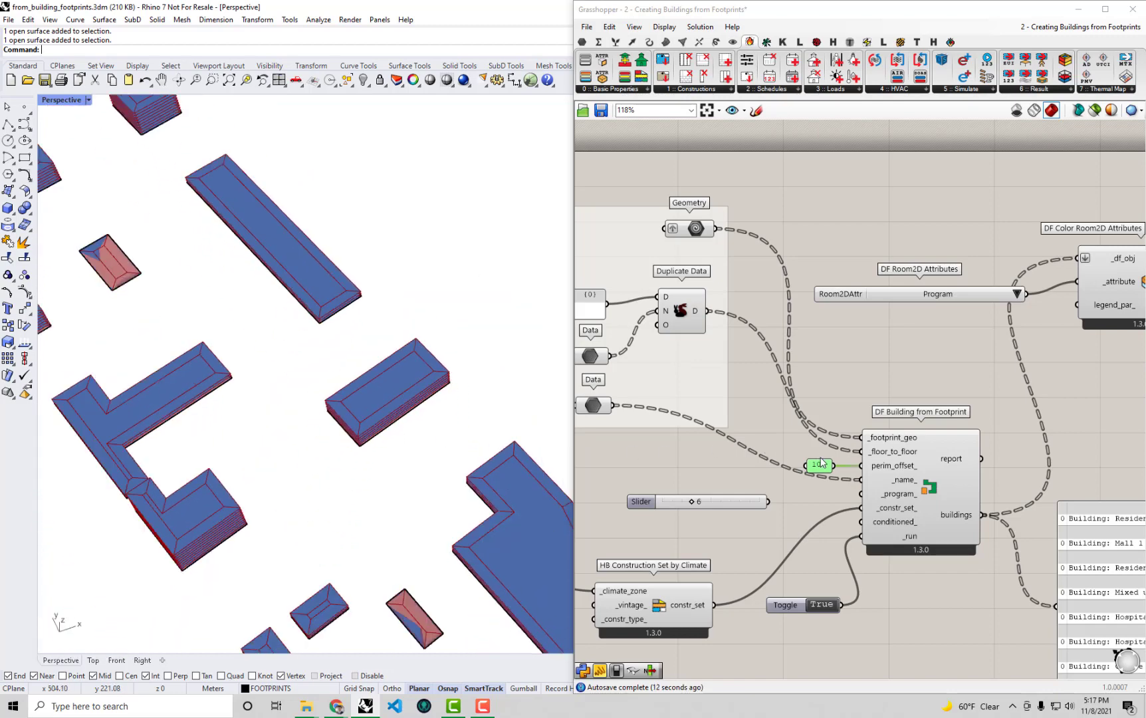
# Line up DF Building from Footprint and its perimeter offset panel, and delete the unused number slider
pyautogui.click(918, 467)
pyautogui.moveTo(917, 466); pyautogui.dragTo(925, 453)
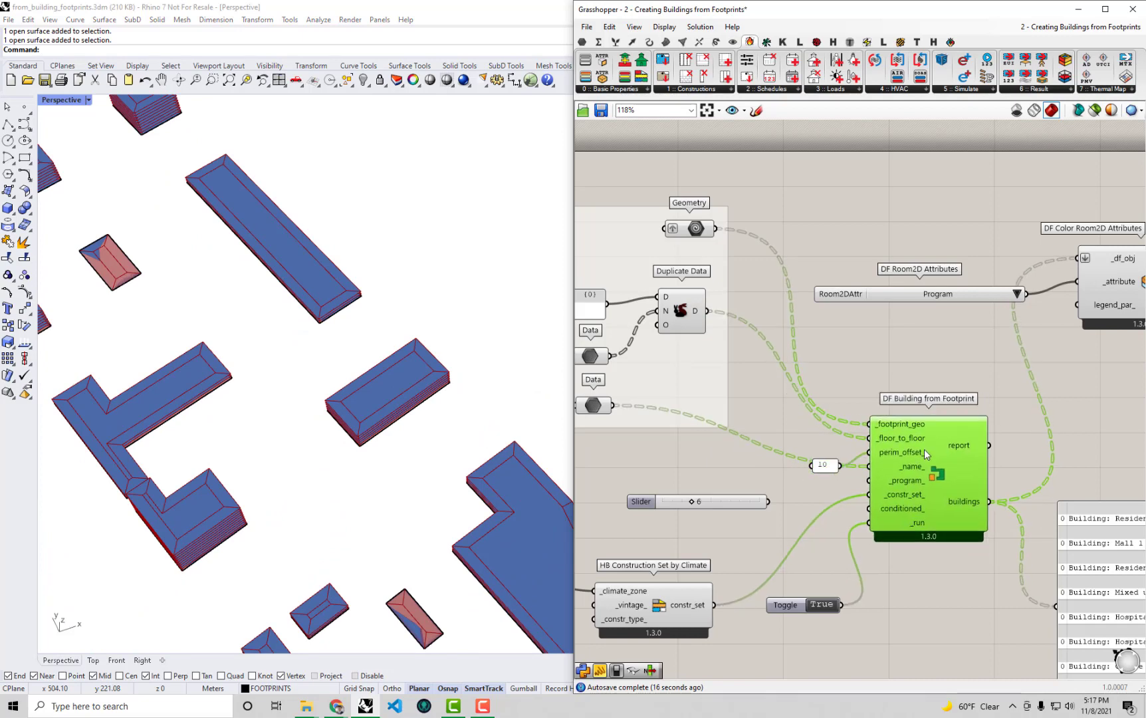
pyautogui.moveTo(816, 464); pyautogui.dragTo(820, 451)
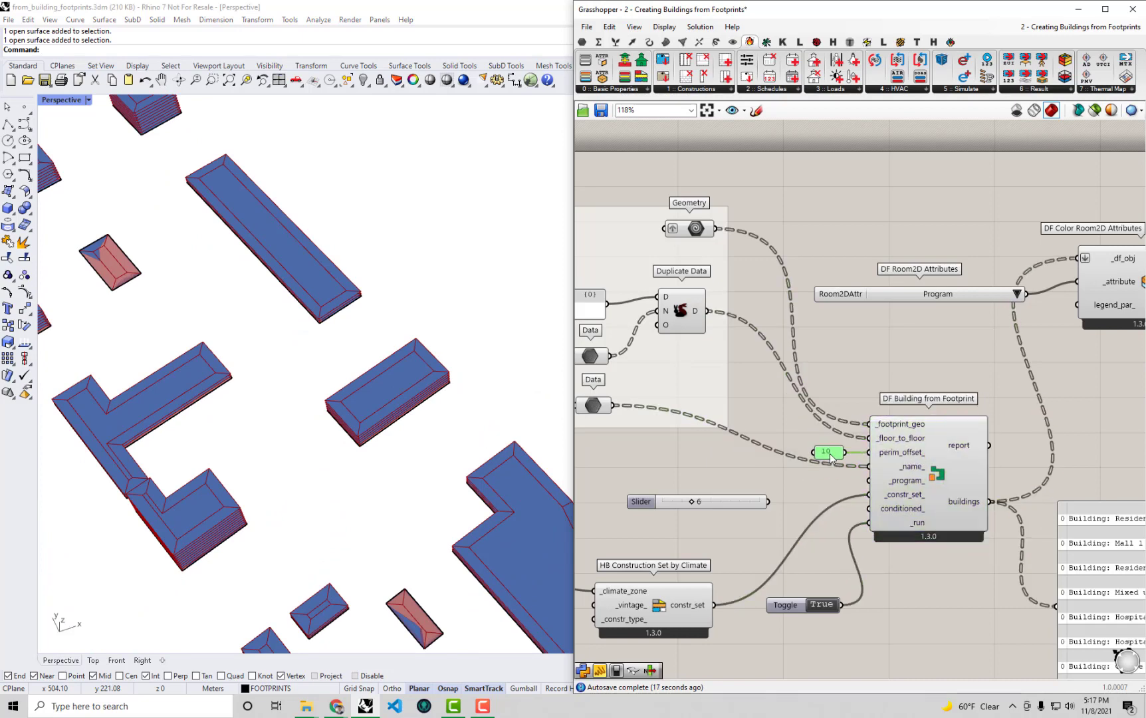
pyautogui.click(739, 504)
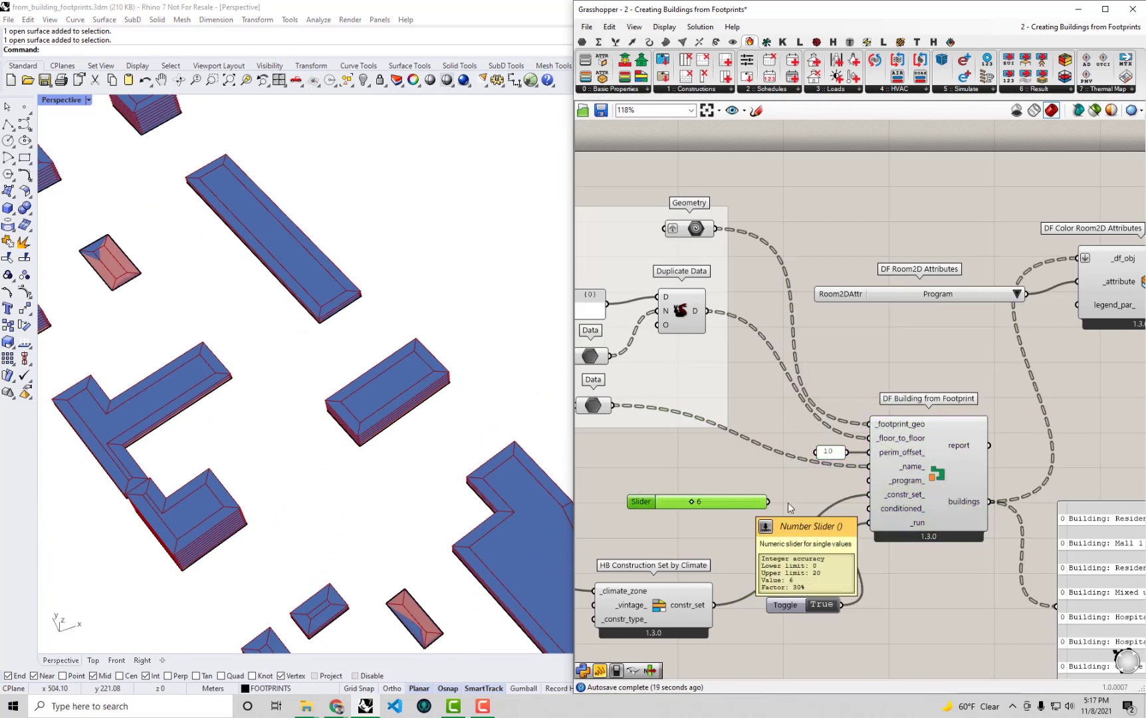
pyautogui.click(784, 528)
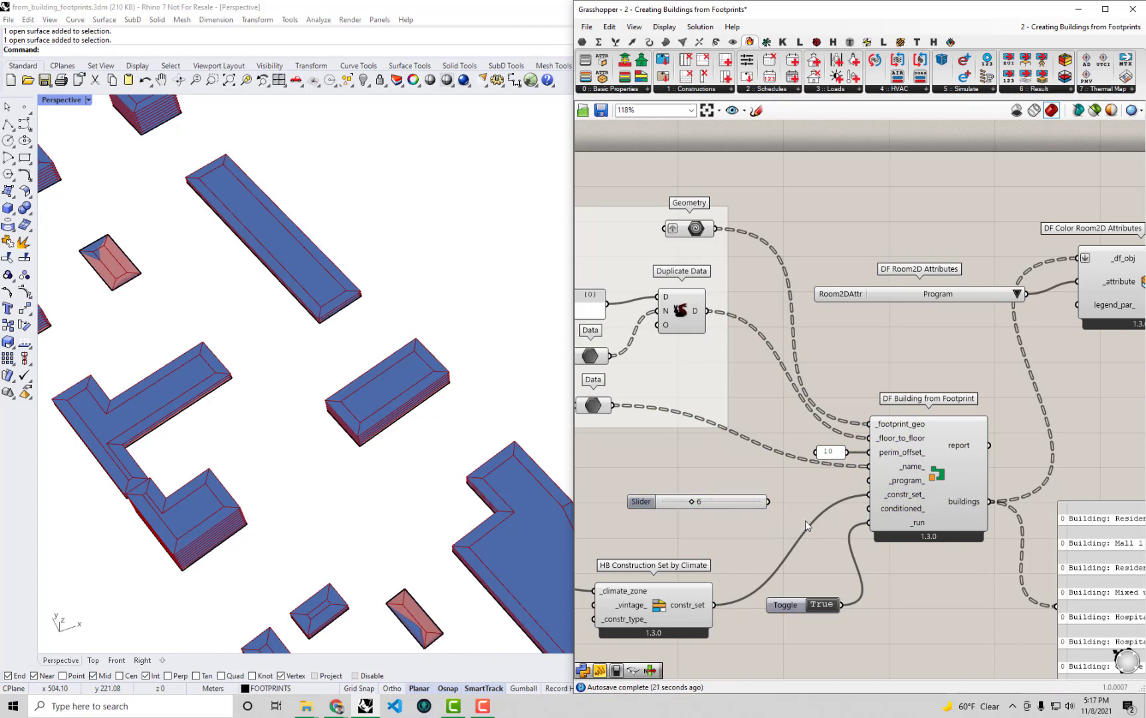
pyautogui.click(756, 500)
# Move the HB Climate Zones and HB Construction Set by Climate components closer to DF Building from Footprint, and view the list of Room2D attributes
pyautogui.scroll(-4, 753, 498)
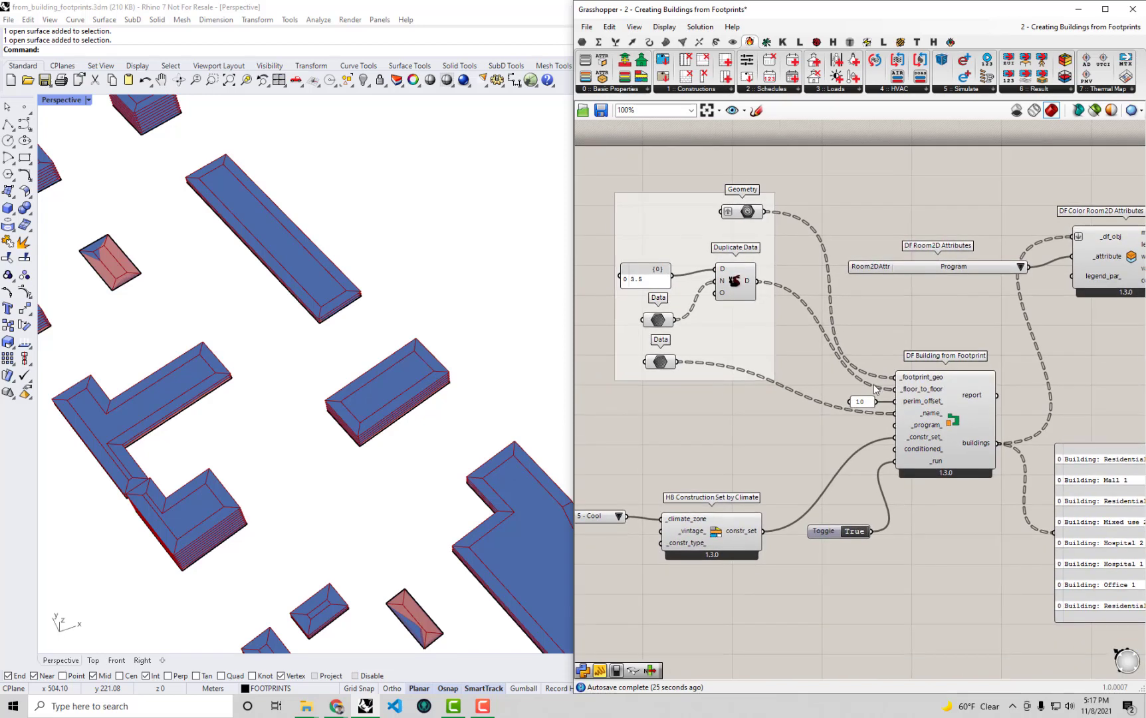
pyautogui.moveTo(656, 493); pyautogui.dragTo(659, 424)
pyautogui.click(1001, 278)
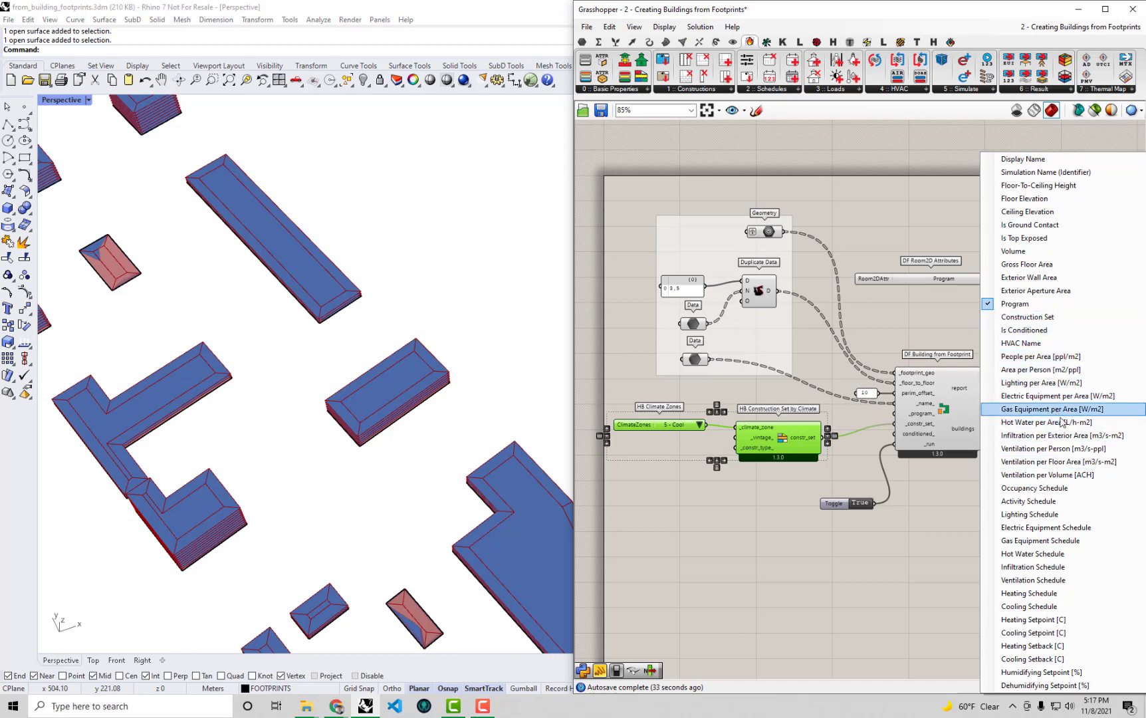
pyautogui.click(948, 322)
pyautogui.moveTo(1004, 453); pyautogui.dragTo(982, 455, button='right')
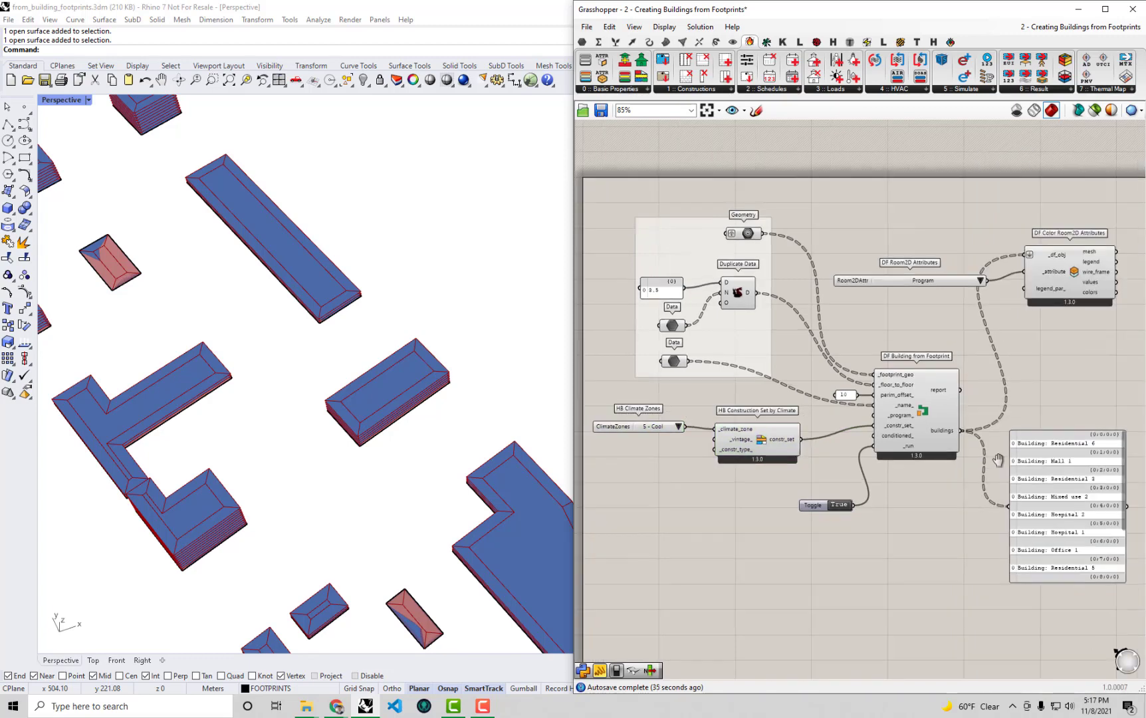